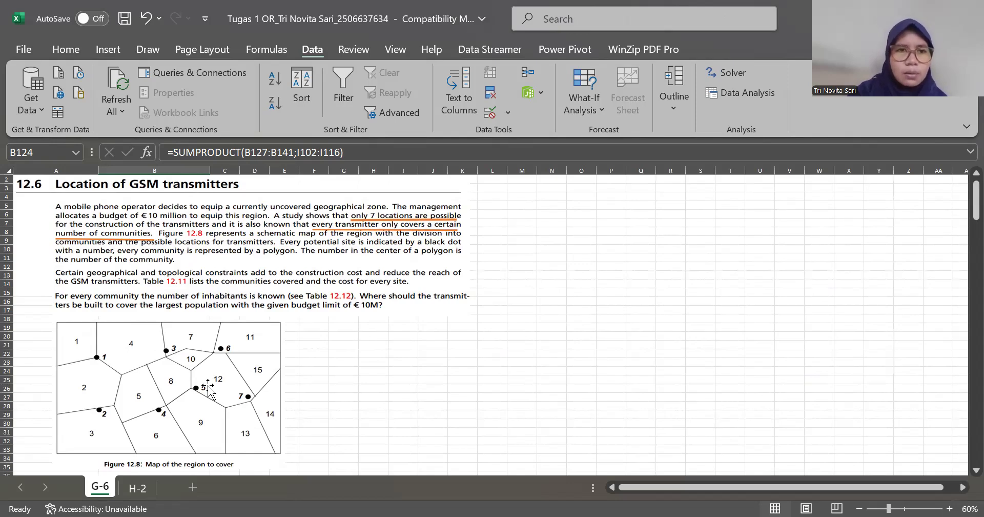
Step: Review the GSM transmitter problem statement, the region map and Tables 12.11 and 12.12 on the G-6 sheet
{"action": "scroll", "coordinate": [209, 389], "scroll_direction": "down", "scroll_amount": 1}
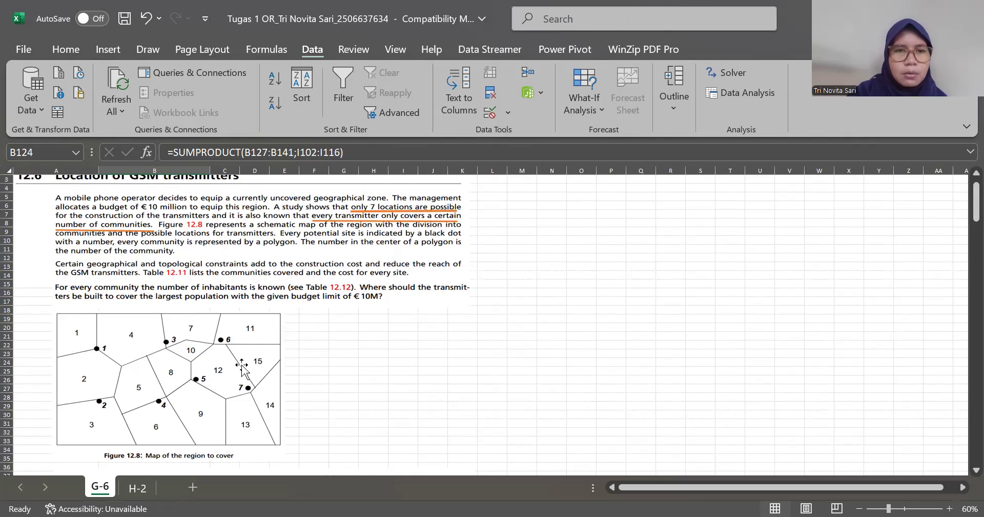
{"action": "scroll", "coordinate": [339, 370], "scroll_direction": "down", "scroll_amount": 6}
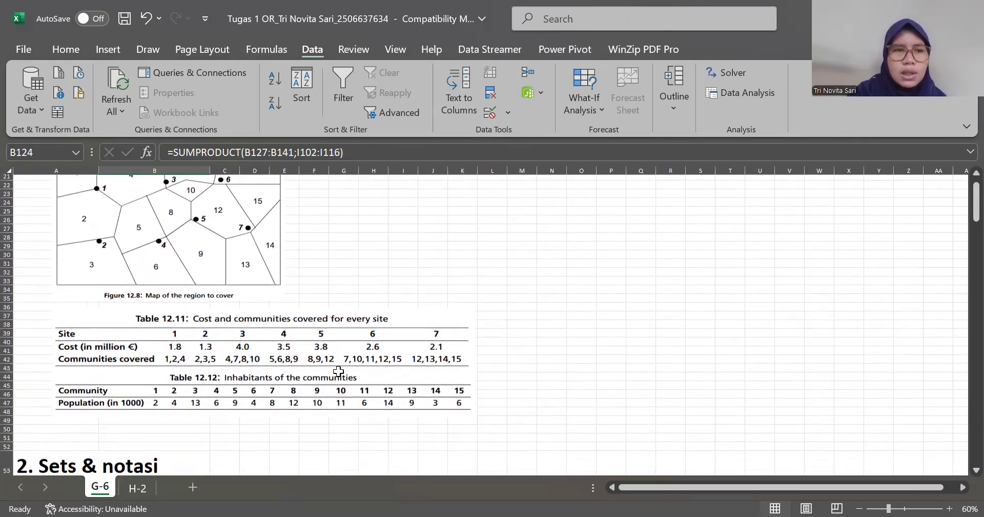
{"action": "scroll", "coordinate": [281, 387], "scroll_direction": "up", "scroll_amount": 1}
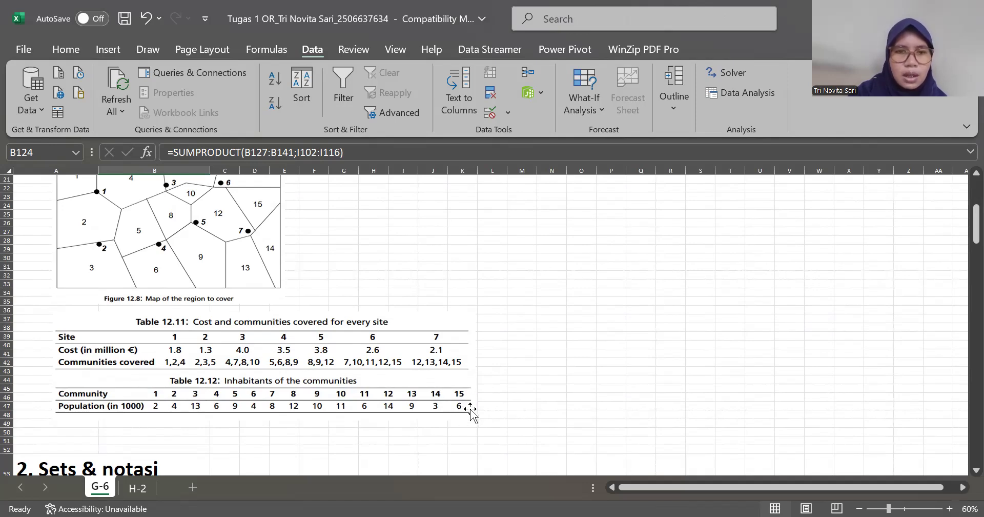
{"action": "scroll", "coordinate": [325, 408], "scroll_direction": "down", "scroll_amount": 5}
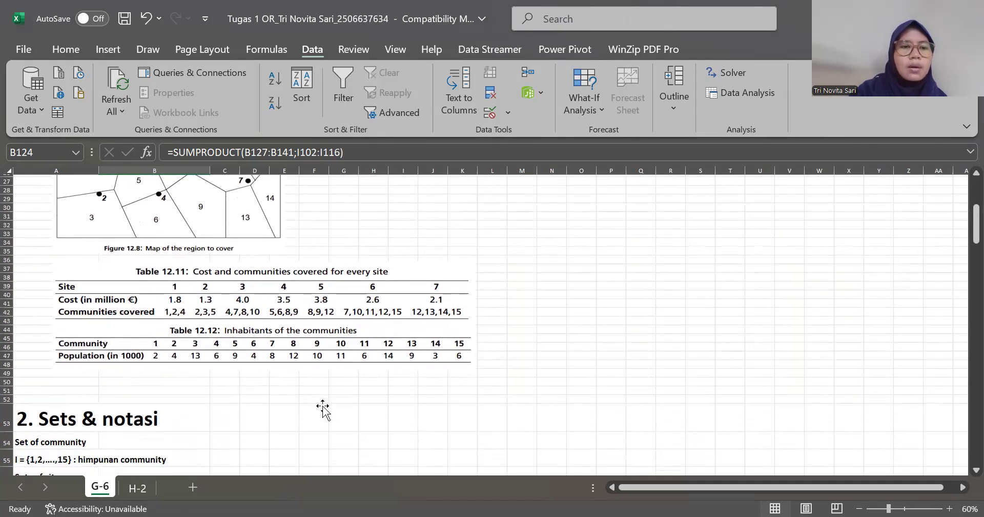
{"action": "scroll", "coordinate": [323, 410], "scroll_direction": "up", "scroll_amount": 6}
{"action": "scroll", "coordinate": [323, 409], "scroll_direction": "up", "scroll_amount": 6}
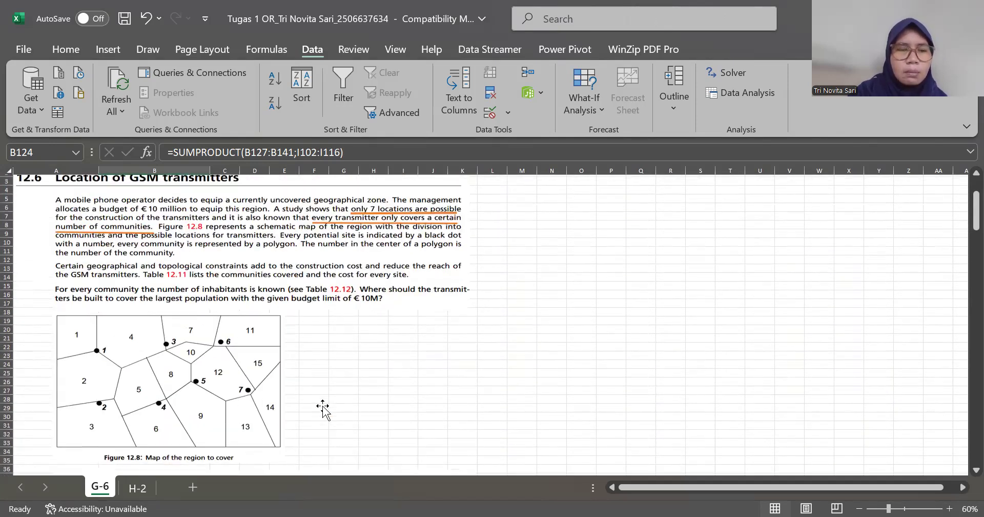
{"action": "scroll", "coordinate": [410, 332], "scroll_direction": "up", "scroll_amount": 1}
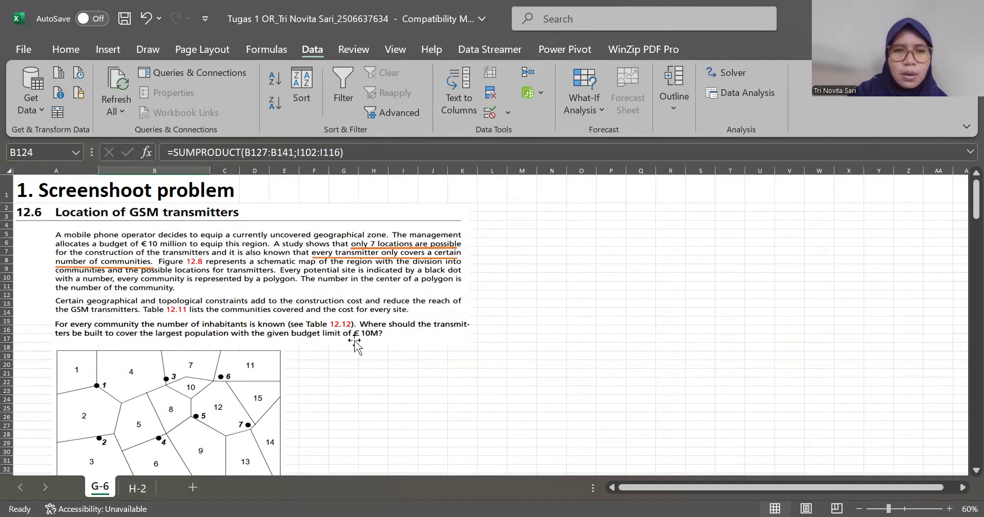
Step: Examine the sets of communities and sites, the population and cost parameters, and the covering indicator definition
{"action": "scroll", "coordinate": [375, 362], "scroll_direction": "down", "scroll_amount": 15}
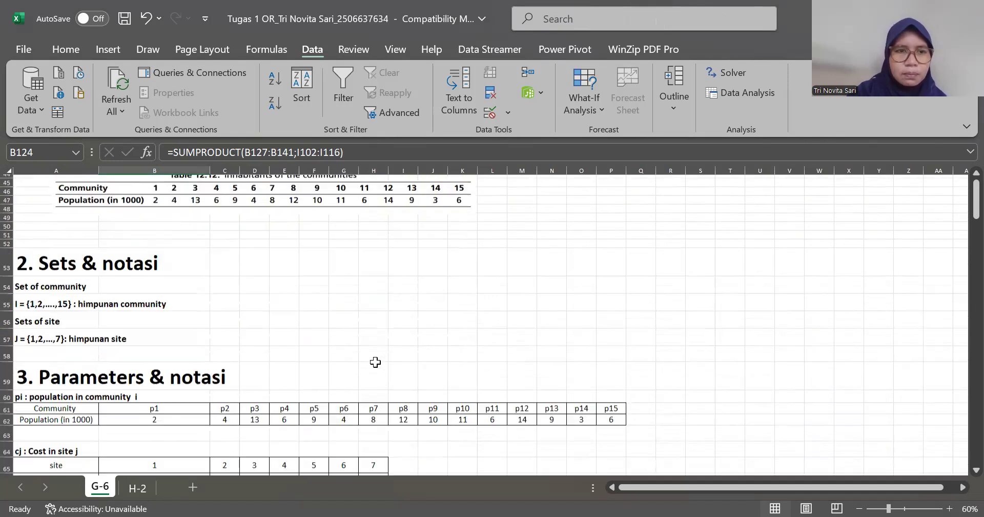
{"action": "scroll", "coordinate": [375, 362], "scroll_direction": "down", "scroll_amount": 2}
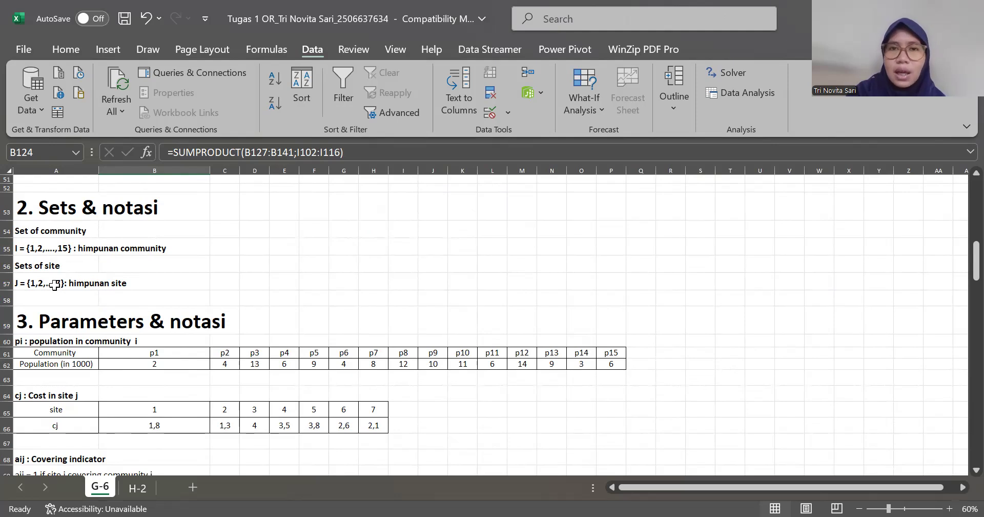
{"action": "scroll", "coordinate": [167, 317], "scroll_direction": "down", "scroll_amount": 2}
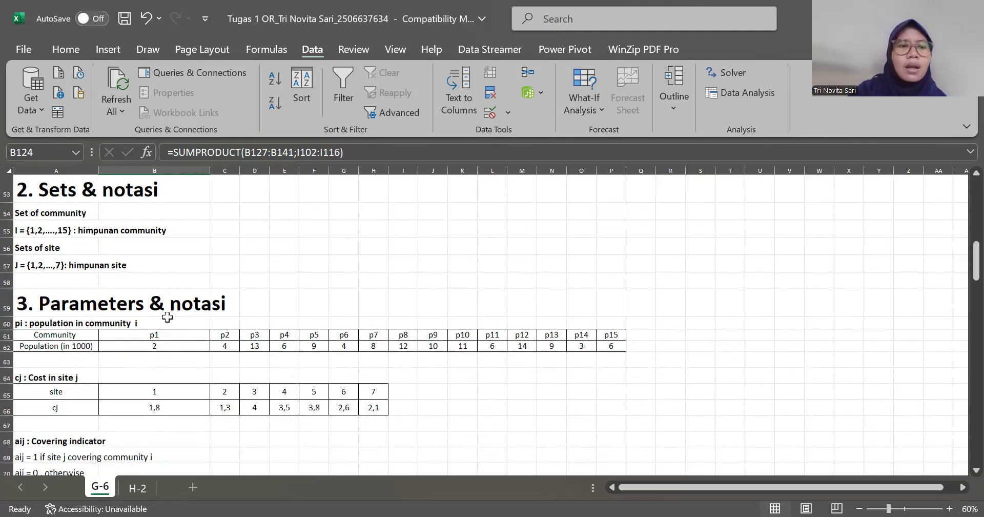
{"action": "scroll", "coordinate": [167, 316], "scroll_direction": "down", "scroll_amount": 1}
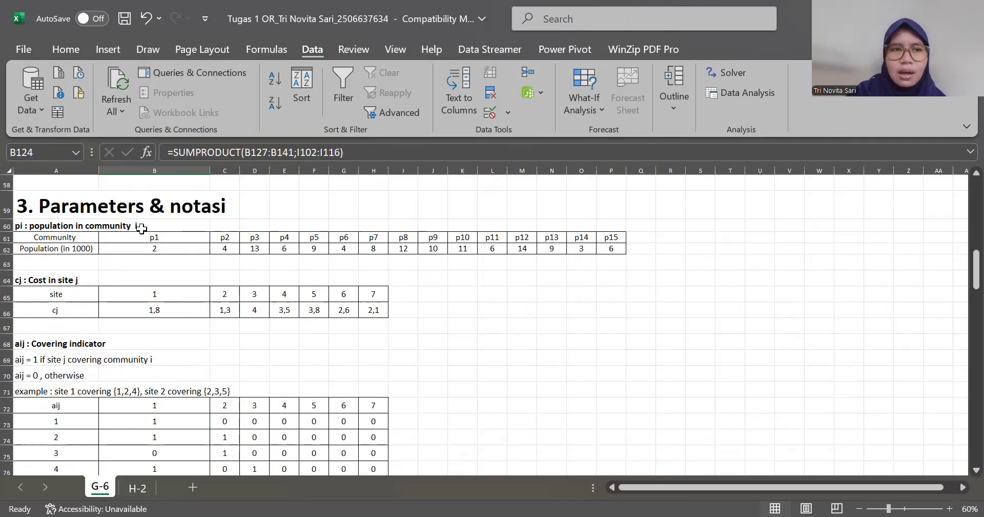
{"action": "scroll", "coordinate": [142, 228], "scroll_direction": "up", "scroll_amount": 2}
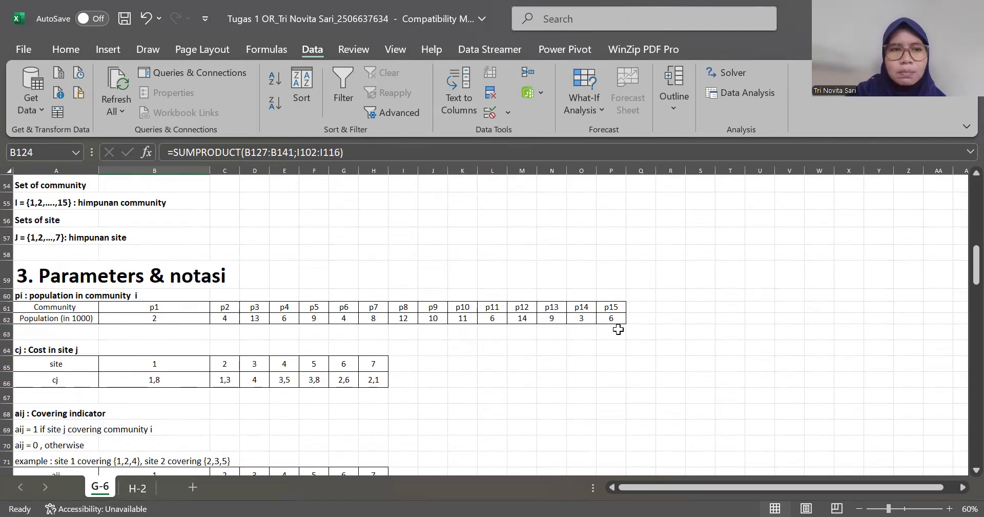
{"action": "scroll", "coordinate": [618, 329], "scroll_direction": "down", "scroll_amount": 3}
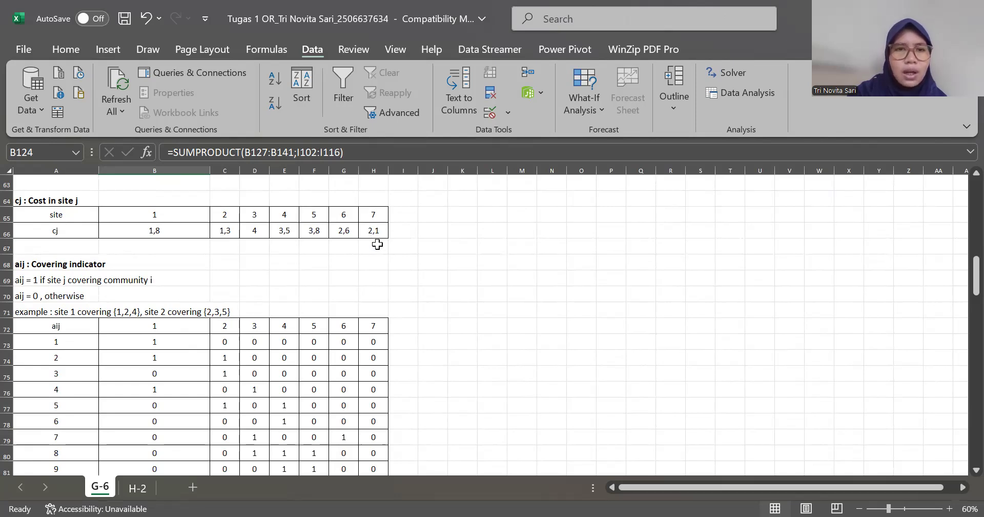
{"action": "scroll", "coordinate": [377, 244], "scroll_direction": "down", "scroll_amount": 2}
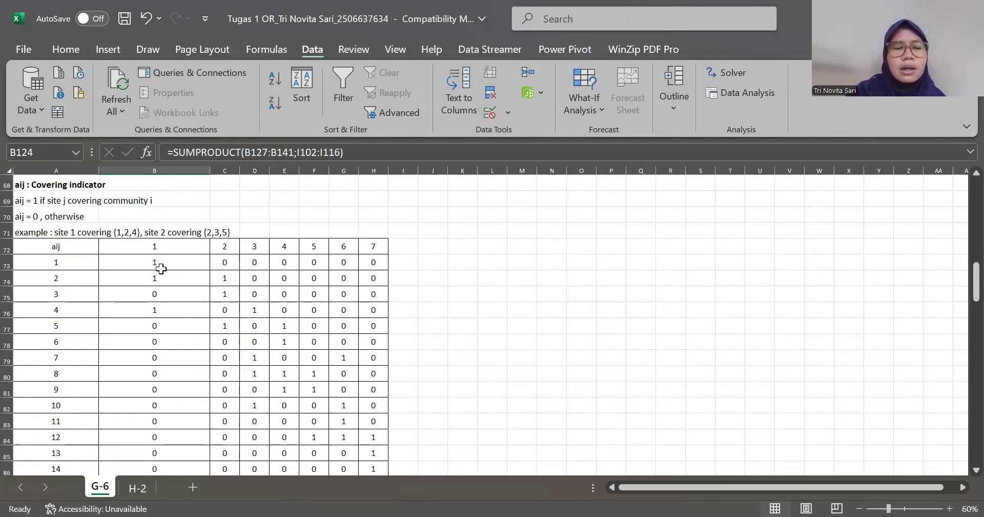
Step: Check the communities covered per site in Table 12.11, then select the covering example line in A71
{"action": "scroll", "coordinate": [220, 284], "scroll_direction": "up", "scroll_amount": 7}
{"action": "scroll", "coordinate": [221, 284], "scroll_direction": "up", "scroll_amount": 8}
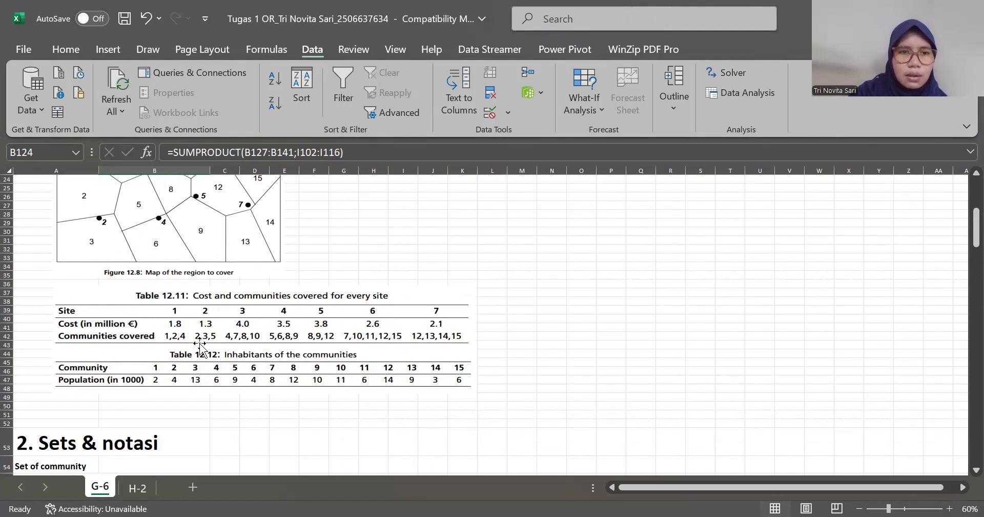
{"action": "scroll", "coordinate": [218, 340], "scroll_direction": "down", "scroll_amount": 15}
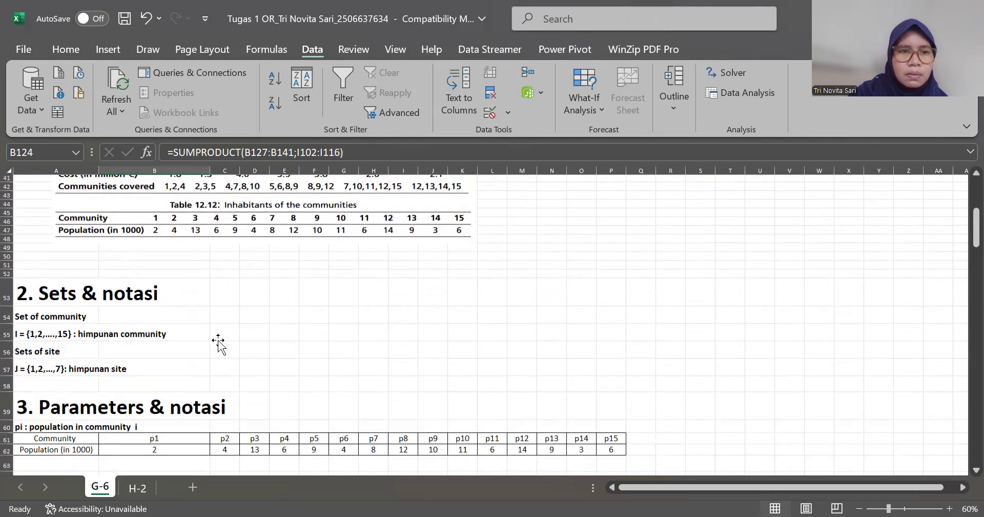
{"action": "scroll", "coordinate": [143, 280], "scroll_direction": "down", "scroll_amount": 1}
{"action": "left_click", "coordinate": [40, 184]}
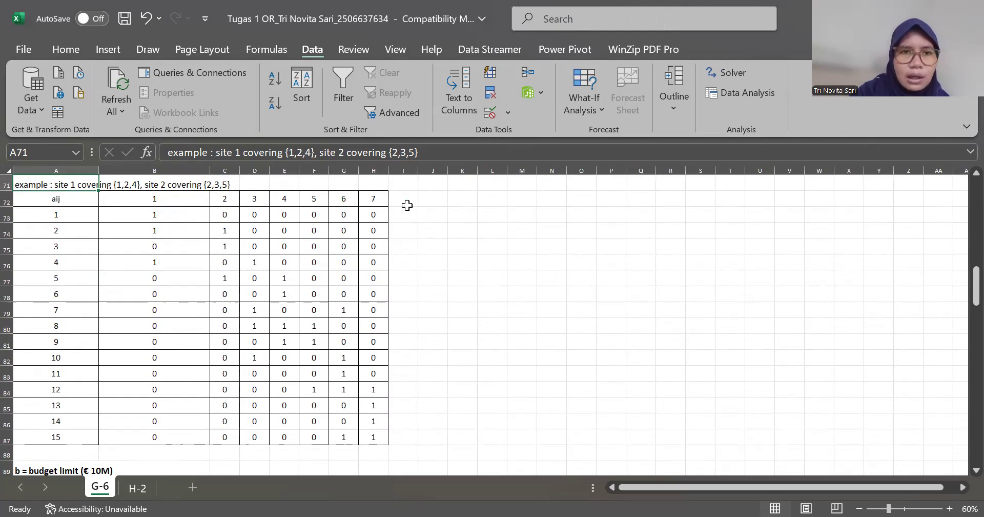
Step: Select the site numbers 1 to 7 in the header row of the aij matrix, B72:H72
{"action": "left_click_drag", "start_coordinate": [142, 199], "coordinate": [306, 201]}
{"action": "key", "text": "shift+Right"}
{"action": "key", "text": "shift+Right"}
{"action": "key", "text": "shift+Right"}
{"action": "key", "text": "shift+Right"}
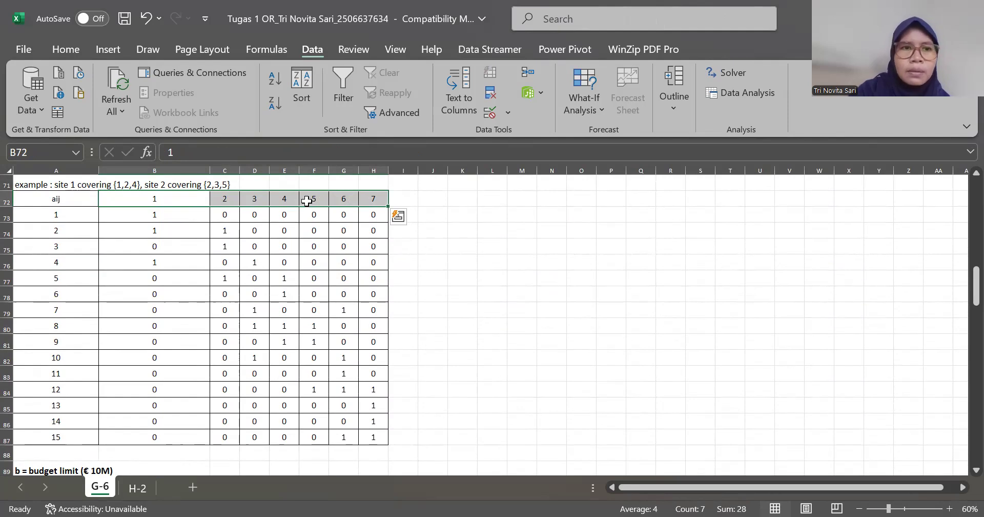
Step: Select the community numbers 1 to 15 in the first column of the aij matrix, A73:A87
{"action": "left_click", "coordinate": [74, 217]}
{"action": "key", "text": "shift+Down"}
{"action": "key", "text": "shift+Down"}
{"action": "key", "text": "shift+Down"}
{"action": "key", "text": "shift+Down"}
{"action": "key", "text": "shift+Down"}
{"action": "key", "text": "shift+Down"}
{"action": "key", "text": "shift+Down"}
{"action": "key", "text": "shift+Down"}
{"action": "key", "text": "shift+Down"}
{"action": "key", "text": "shift+Down"}
{"action": "key", "text": "shift+Down"}
{"action": "key", "text": "shift+Down"}
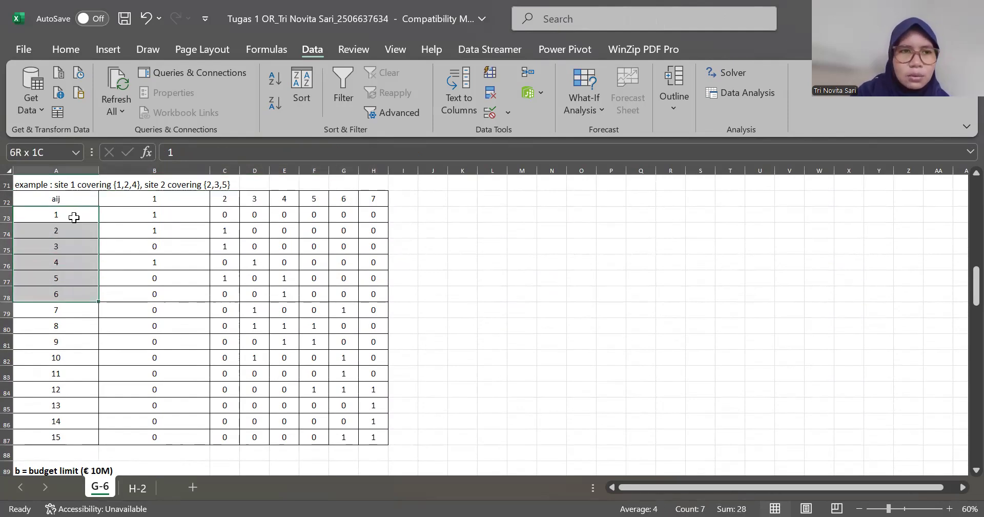
{"action": "key", "text": "shift+Down"}
{"action": "key", "text": "shift+Down"}
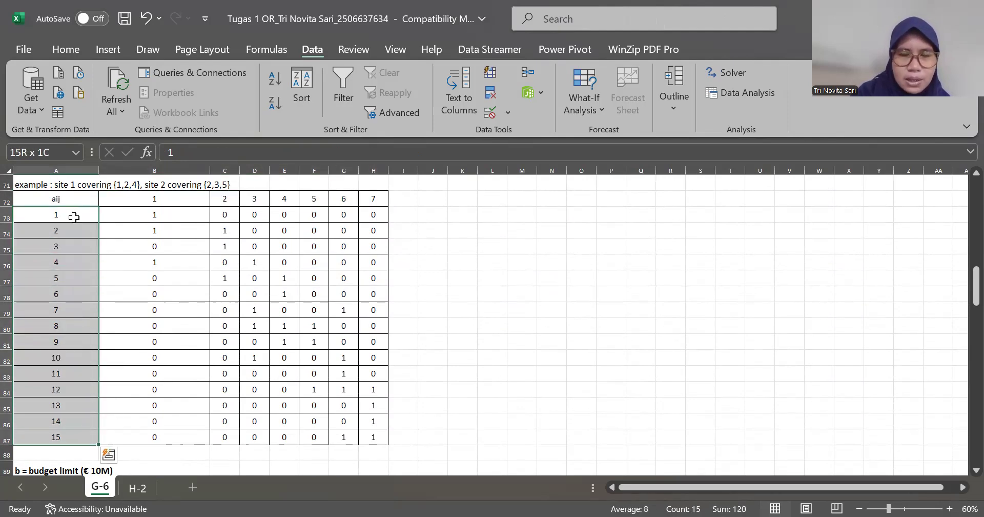
Step: Check site 1's coverage of communities 1, 2 and 4 in the aij matrix against the example line
{"action": "left_click", "coordinate": [88, 189]}
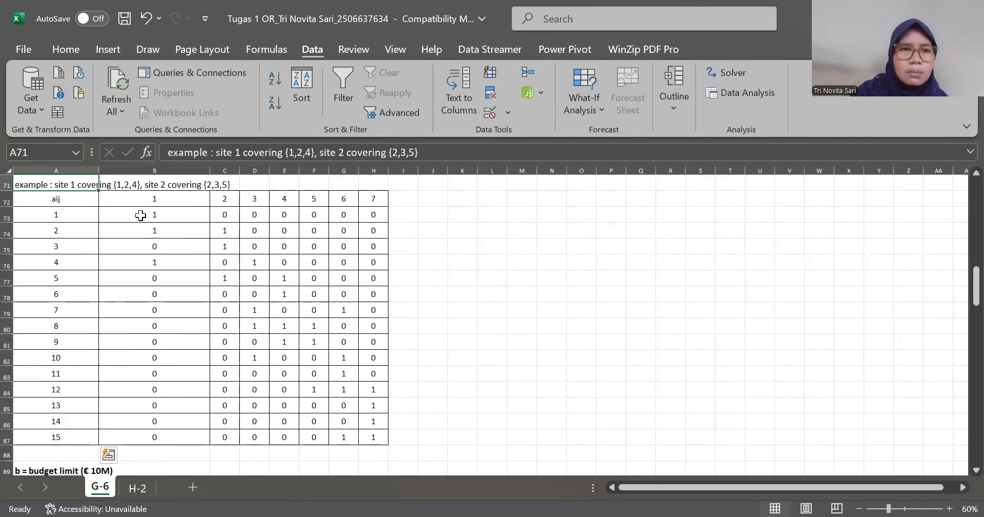
{"action": "left_click", "coordinate": [149, 200]}
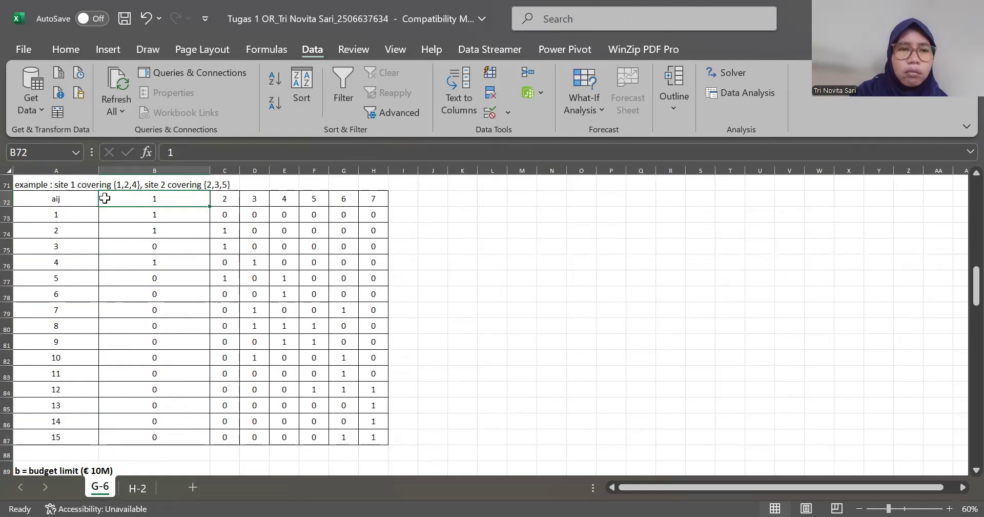
{"action": "left_click", "coordinate": [136, 215]}
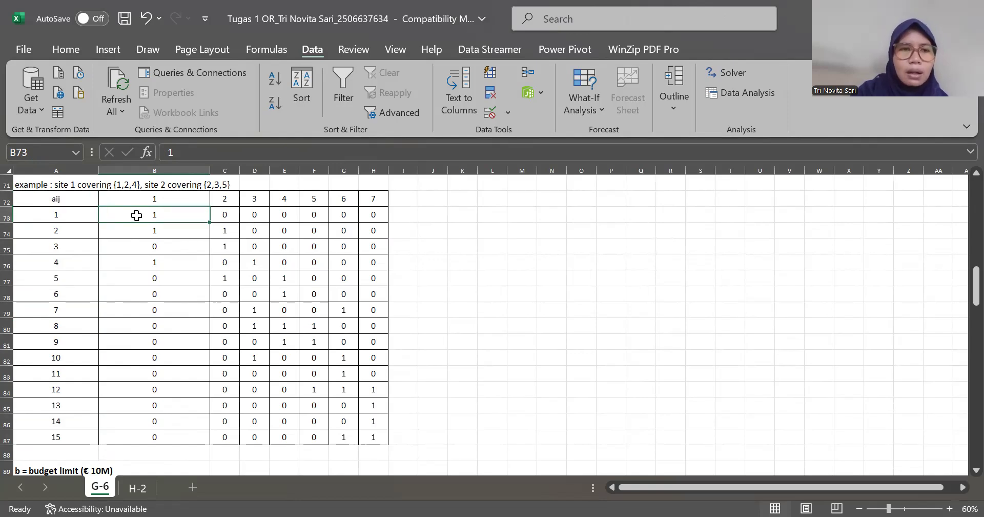
{"action": "key", "text": "shift+Down"}
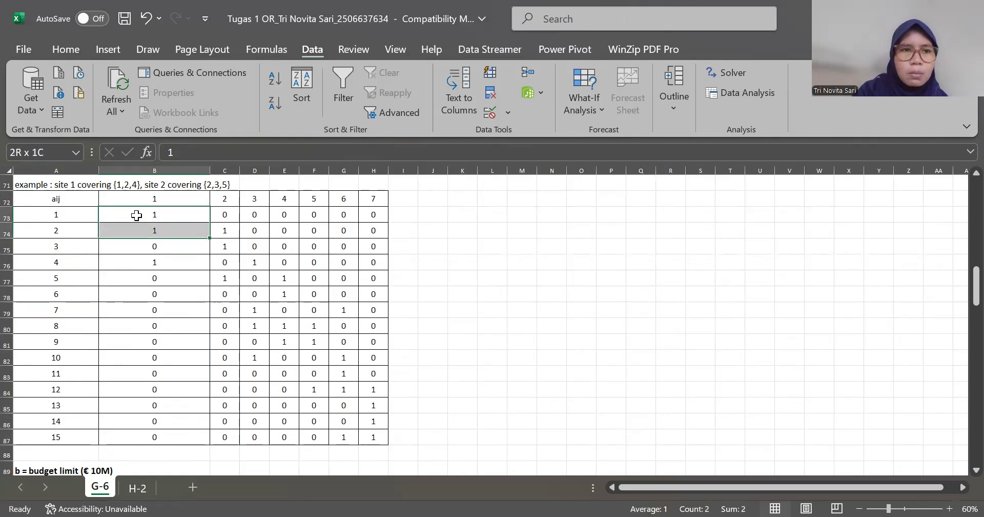
{"action": "left_click", "coordinate": [128, 265]}
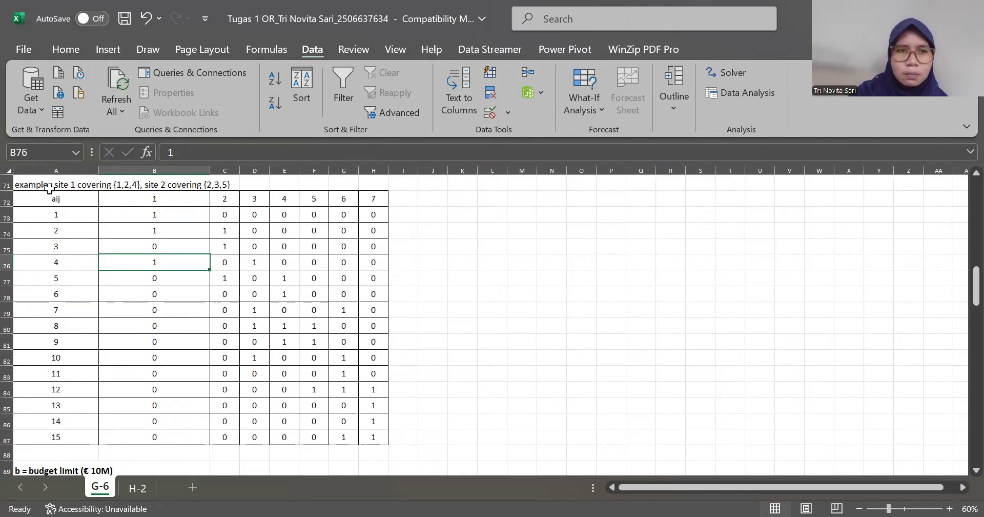
Step: Check site 2's coverage of communities 2, 3 and 5 in column C of the aij matrix
{"action": "left_click", "coordinate": [229, 202]}
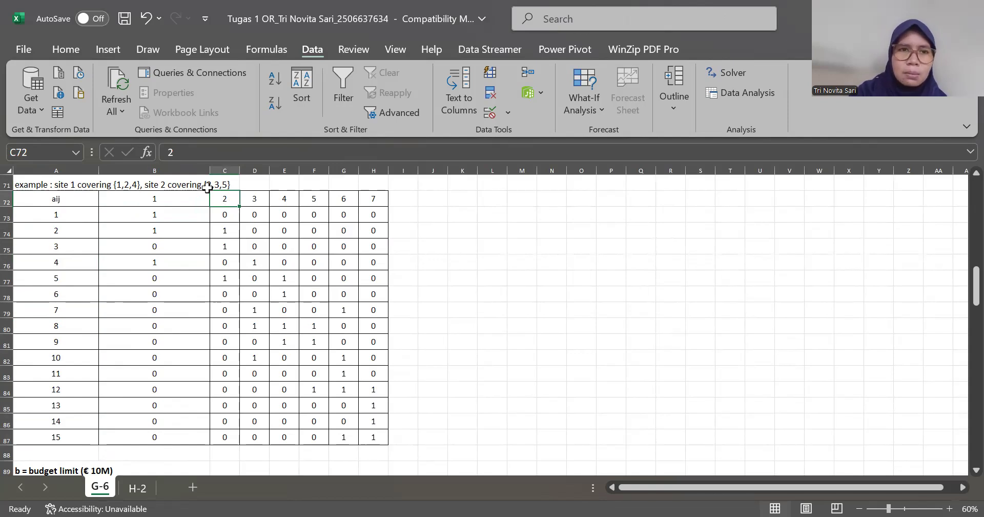
{"action": "left_click", "coordinate": [225, 230]}
{"action": "key", "text": "shift+Down"}
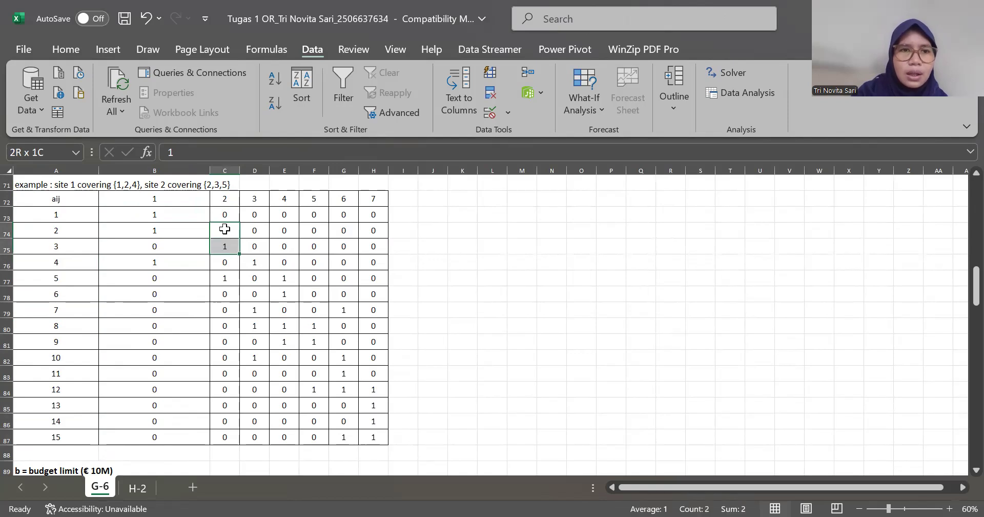
{"action": "left_click", "coordinate": [220, 279]}
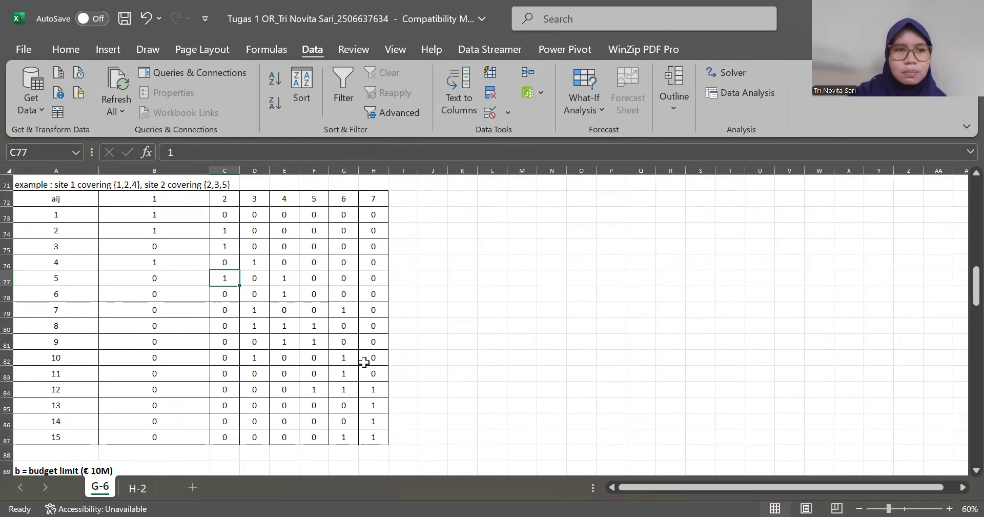
Step: Inspect the budget limit parameter b in cell B90 below the covering matrix
{"action": "scroll", "coordinate": [364, 362], "scroll_direction": "down", "scroll_amount": 4}
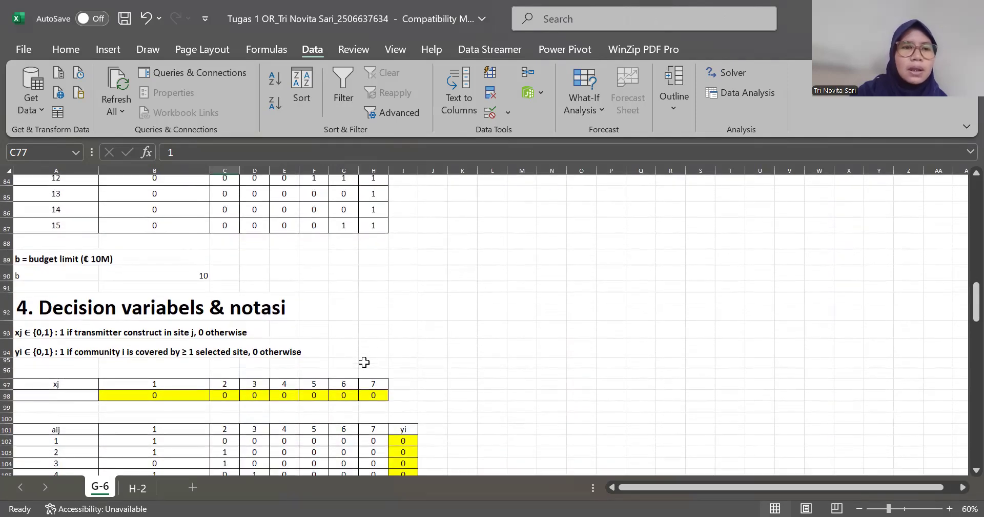
{"action": "scroll", "coordinate": [364, 362], "scroll_direction": "down", "scroll_amount": 2}
{"action": "scroll", "coordinate": [308, 256], "scroll_direction": "up", "scroll_amount": 1}
{"action": "left_click", "coordinate": [187, 232]}
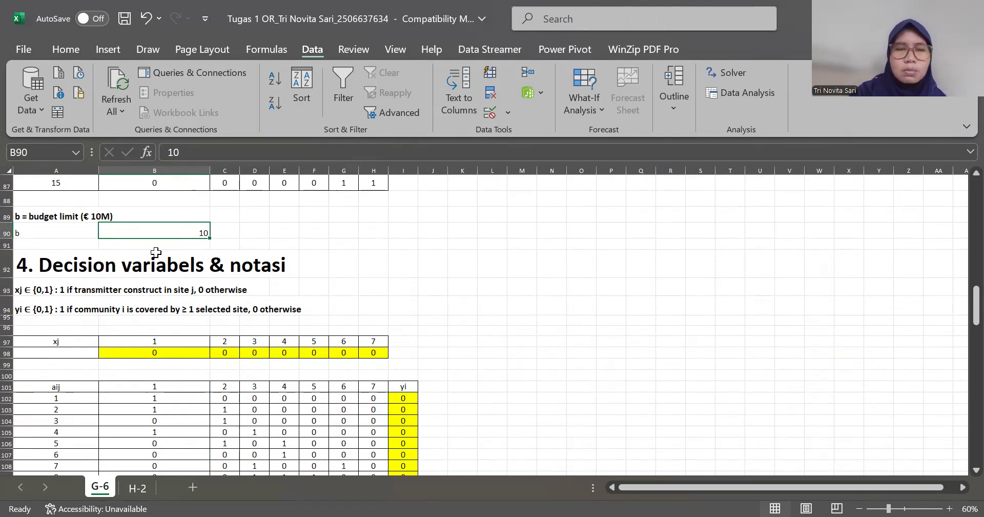
Step: Examine the xj and yi decision variable definitions in section 4 and their yellow variable cells
{"action": "scroll", "coordinate": [156, 251], "scroll_direction": "down", "scroll_amount": 2}
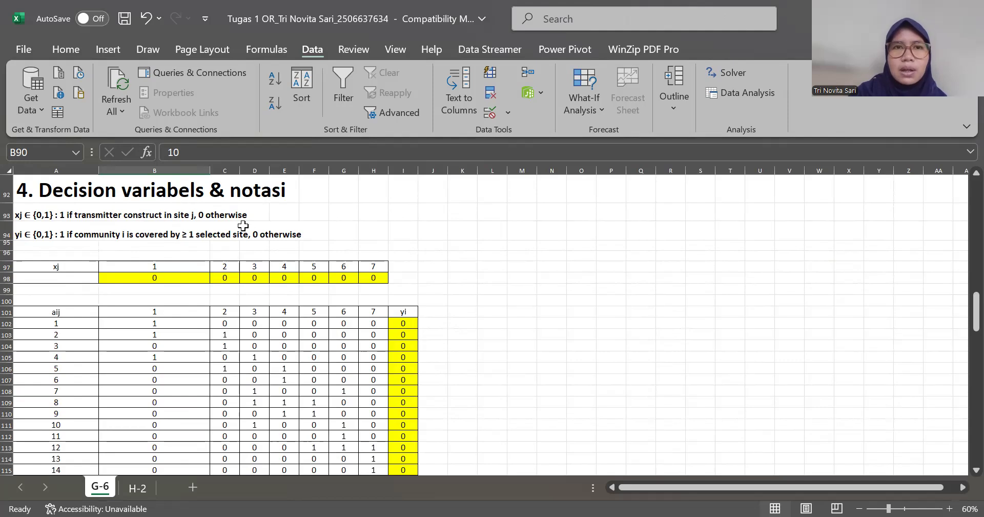
{"action": "left_click", "coordinate": [26, 242]}
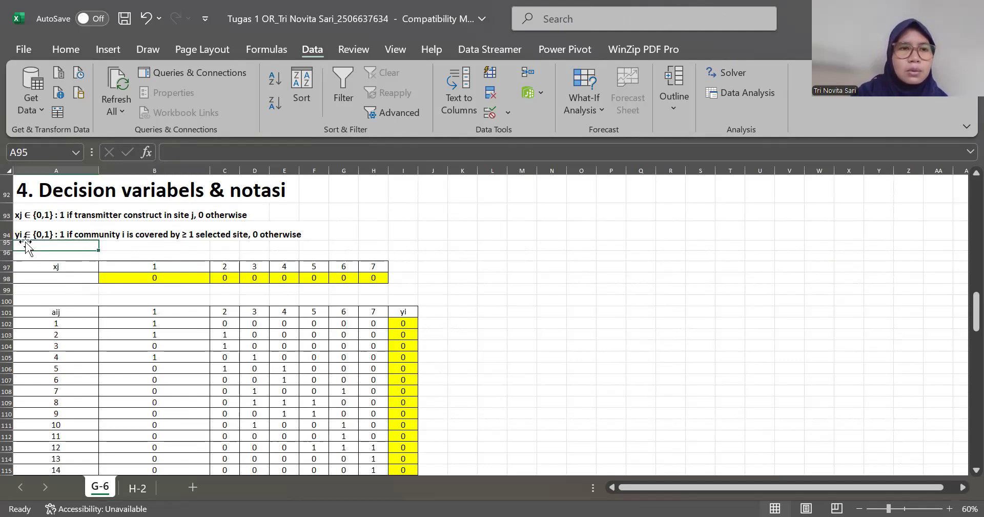
{"action": "key", "text": "Up"}
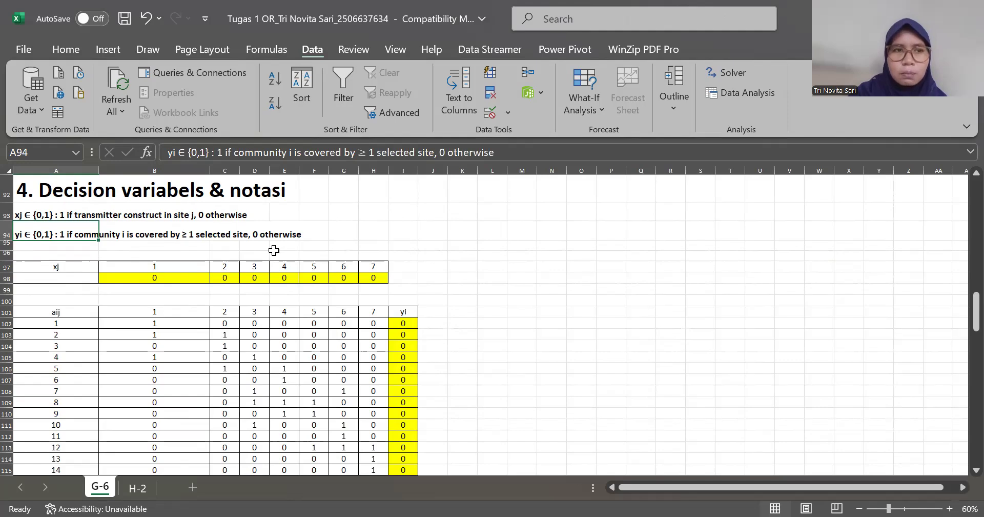
{"action": "left_click", "coordinate": [97, 251]}
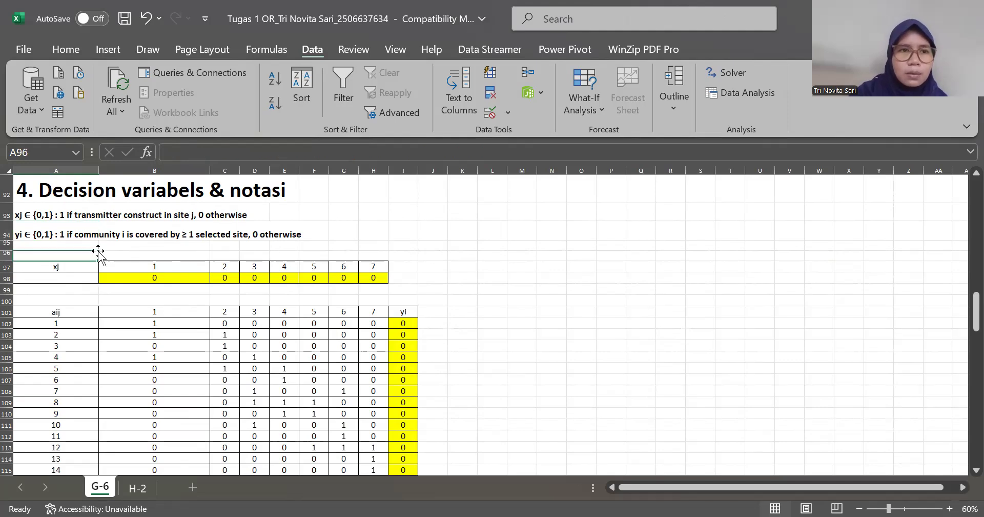
{"action": "left_click", "coordinate": [69, 230]}
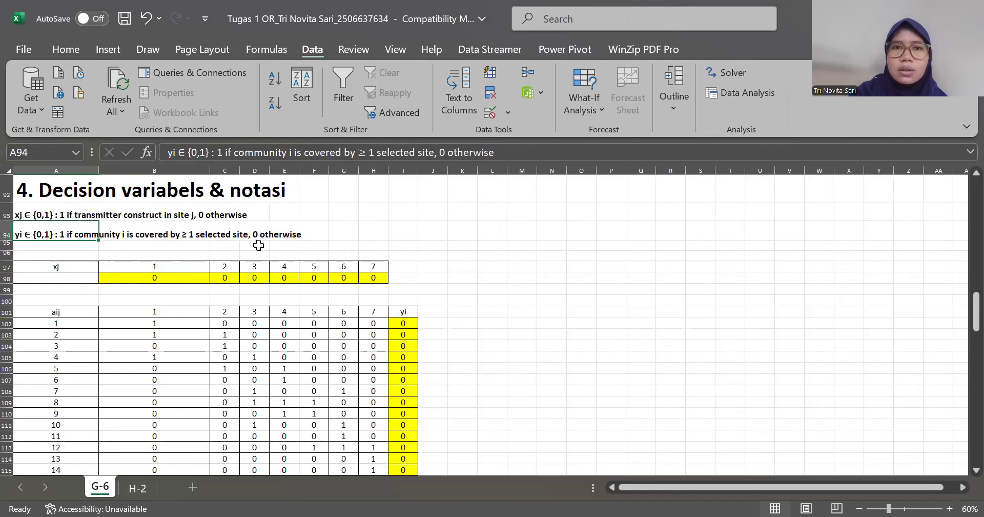
{"action": "scroll", "coordinate": [222, 311], "scroll_direction": "down", "scroll_amount": 1}
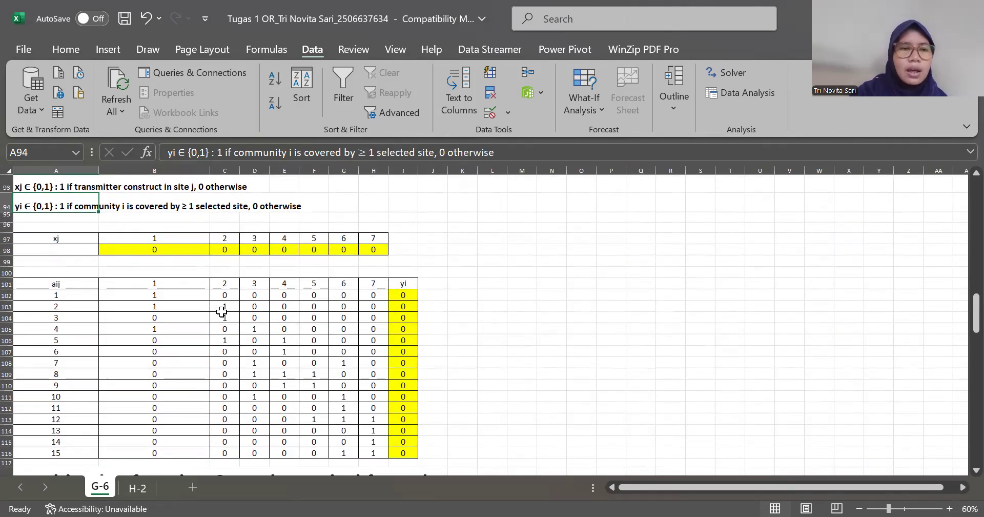
Step: Highlight the xj header row A97:H97 to review the seven candidate sites
{"action": "scroll", "coordinate": [167, 281], "scroll_direction": "down", "scroll_amount": 1}
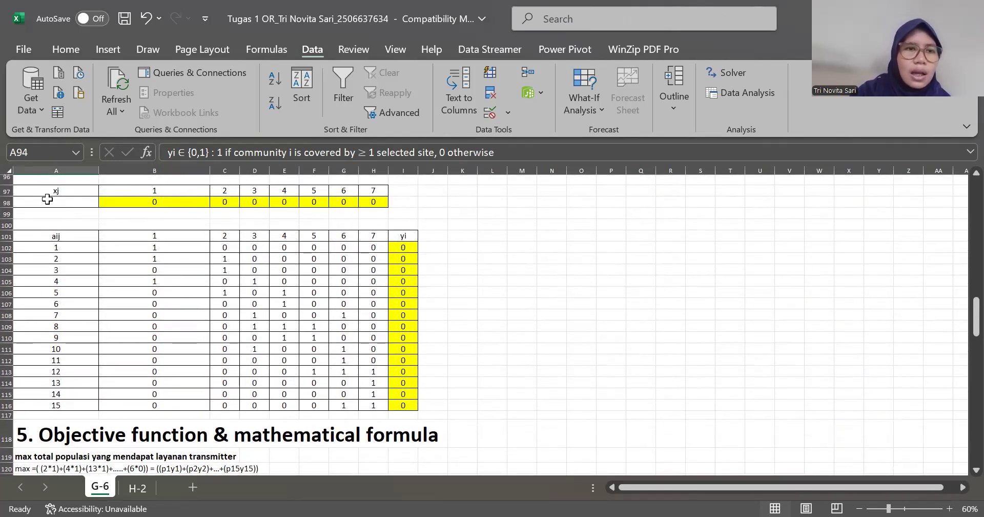
{"action": "left_click", "coordinate": [50, 195]}
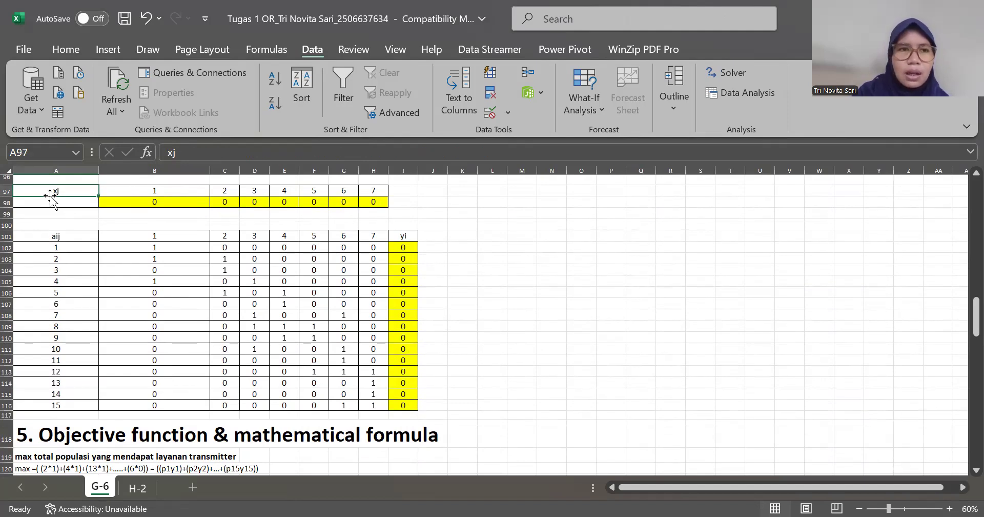
{"action": "key", "text": "shift+Right"}
{"action": "key", "text": "shift+Right"}
{"action": "key", "text": "shift+Right"}
{"action": "key", "text": "shift+Right"}
{"action": "key", "text": "shift+Right"}
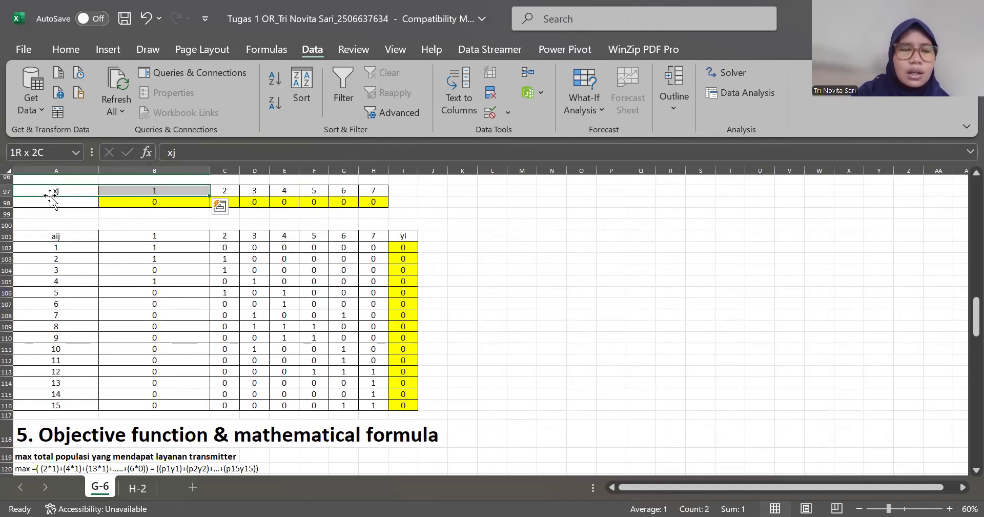
{"action": "key", "text": "shift+Right"}
{"action": "key", "text": "shift+Right"}
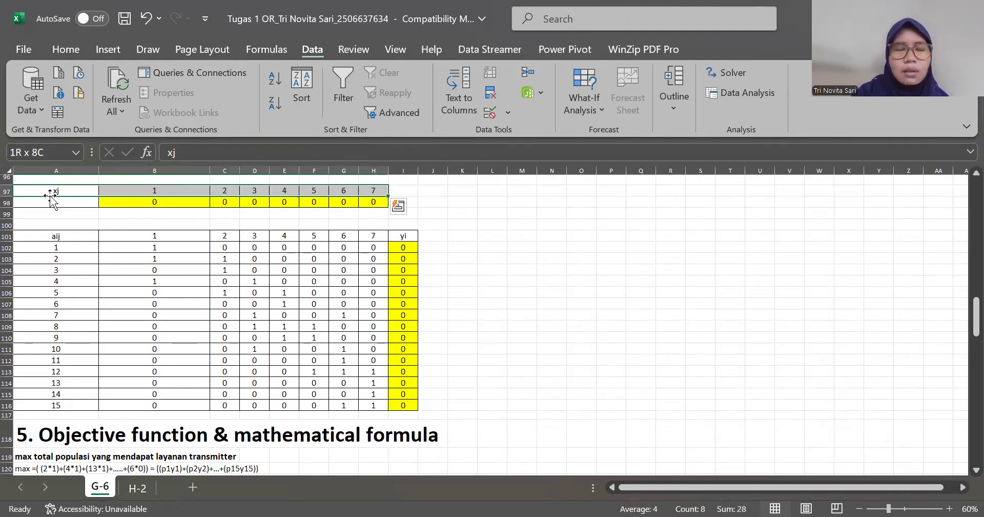
Step: Highlight the yellow xj decision cells in row 98 beneath the site numbers, then clear the selection
{"action": "left_click", "coordinate": [154, 210]}
{"action": "key", "text": "Up"}
{"action": "key", "text": "shift+Right"}
{"action": "key", "text": "shift+Right"}
{"action": "key", "text": "shift+Right"}
{"action": "key", "text": "shift+Right"}
{"action": "key", "text": "shift+Right"}
{"action": "key", "text": "shift+Right"}
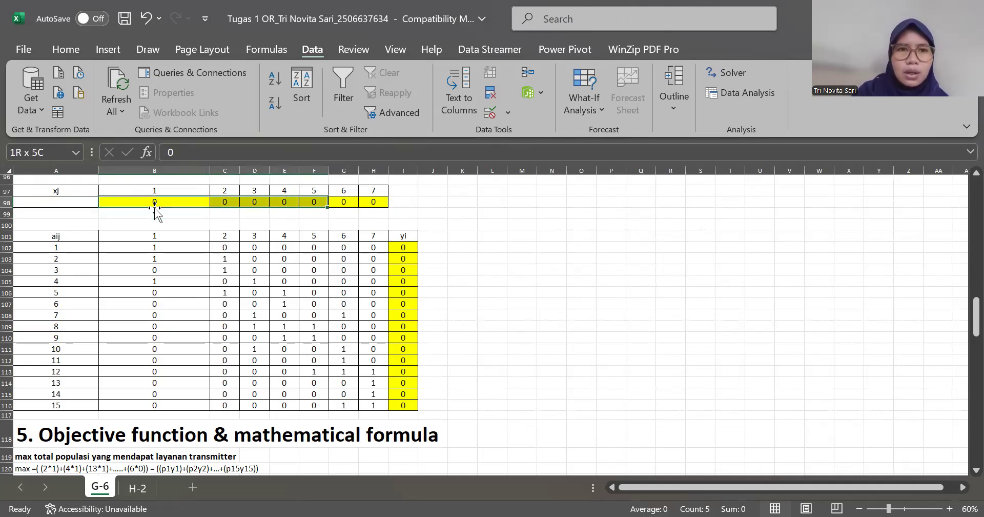
{"action": "left_click", "coordinate": [457, 313]}
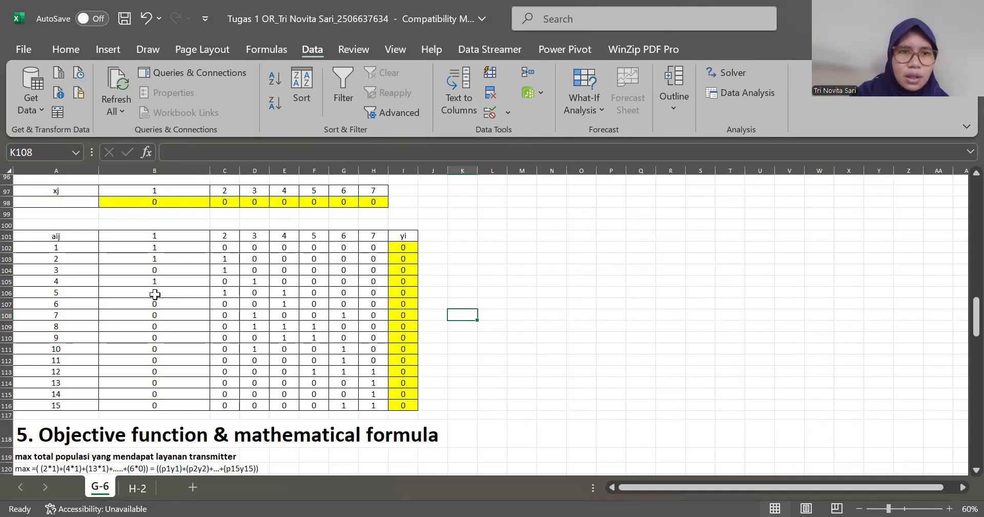
Step: Highlight the yi decision column beside the aij matrix, from its header in I101 through all 15 communities
{"action": "left_click", "coordinate": [407, 247]}
{"action": "left_click", "coordinate": [408, 235]}
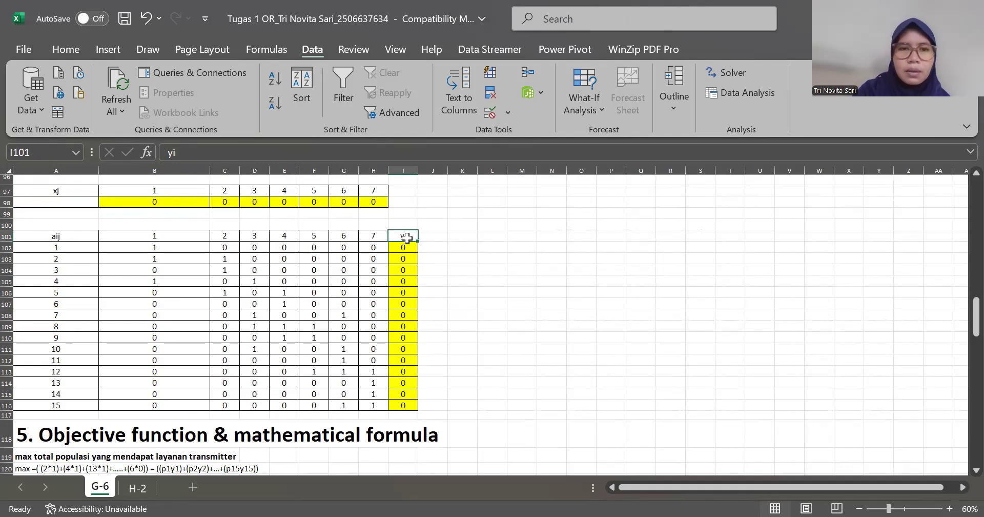
{"action": "key", "text": "shift+Down"}
{"action": "key", "text": "shift+Down"}
{"action": "key", "text": "shift+Down"}
{"action": "key", "text": "shift+Down"}
{"action": "key", "text": "shift+Down"}
{"action": "key", "text": "shift+Down"}
{"action": "key", "text": "shift+Down"}
{"action": "key", "text": "shift+Down"}
{"action": "key", "text": "shift+Down"}
{"action": "key", "text": "shift+Down"}
{"action": "key", "text": "shift+Down"}
{"action": "key", "text": "shift+Down"}
{"action": "key", "text": "shift+Down"}
{"action": "key", "text": "shift+Down"}
{"action": "key", "text": "shift+Down"}
{"action": "key", "text": "shift+Down"}
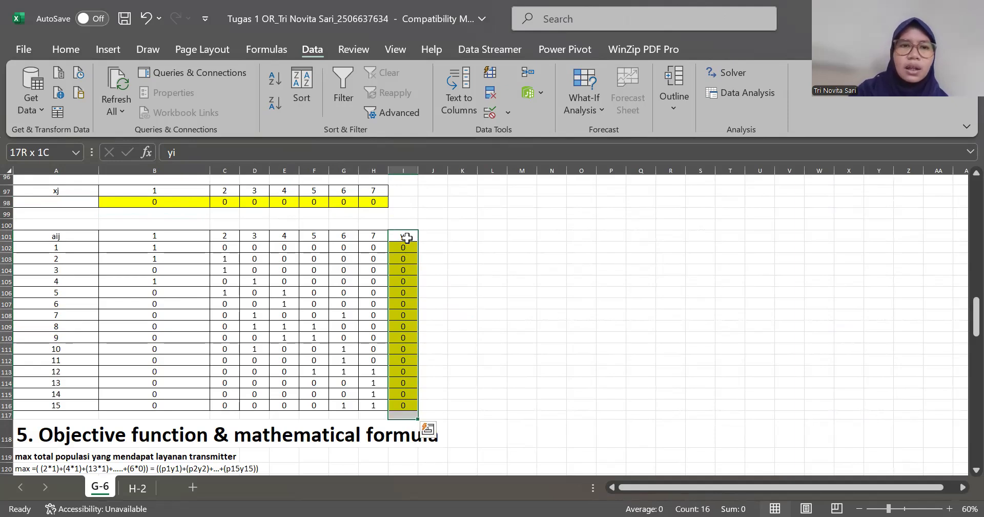
{"action": "left_click", "coordinate": [512, 259]}
Step: Read the Max Z objective function and its expanded formula in section 5
{"action": "scroll", "coordinate": [227, 386], "scroll_direction": "down", "scroll_amount": 5}
{"action": "scroll", "coordinate": [227, 387], "scroll_direction": "down", "scroll_amount": 2}
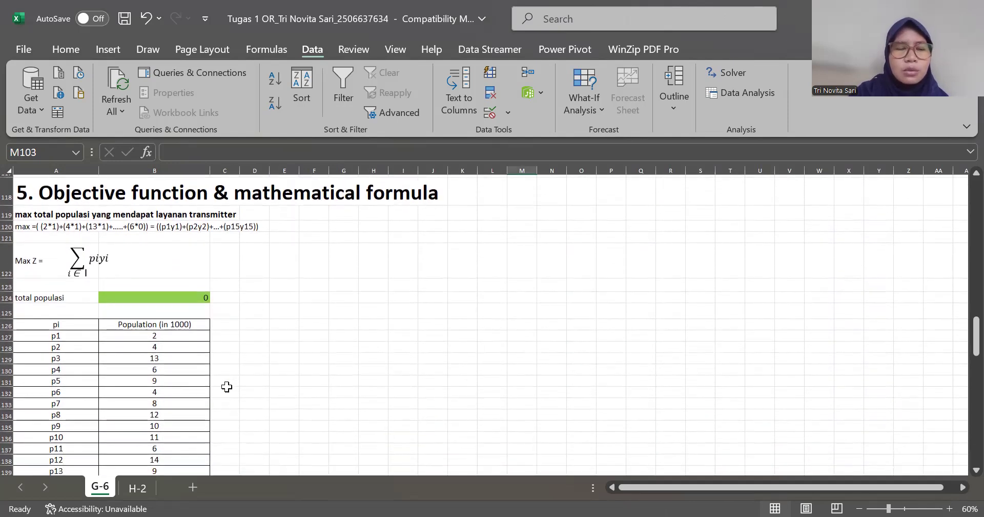
{"action": "scroll", "coordinate": [324, 315], "scroll_direction": "down", "scroll_amount": 1}
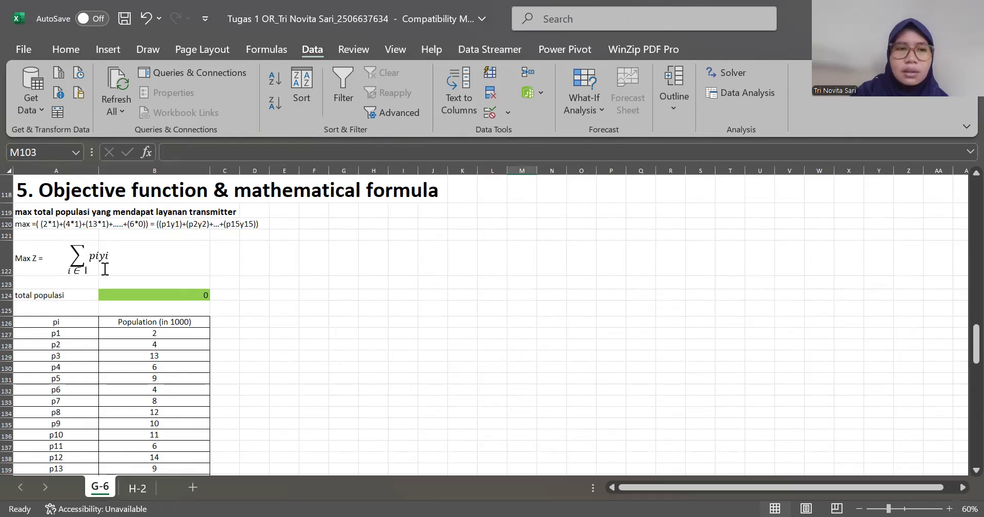
Step: Trace the objective's terms by highlighting the yi cells in column I and the community populations in B62:P62
{"action": "scroll", "coordinate": [282, 261], "scroll_direction": "up", "scroll_amount": 8}
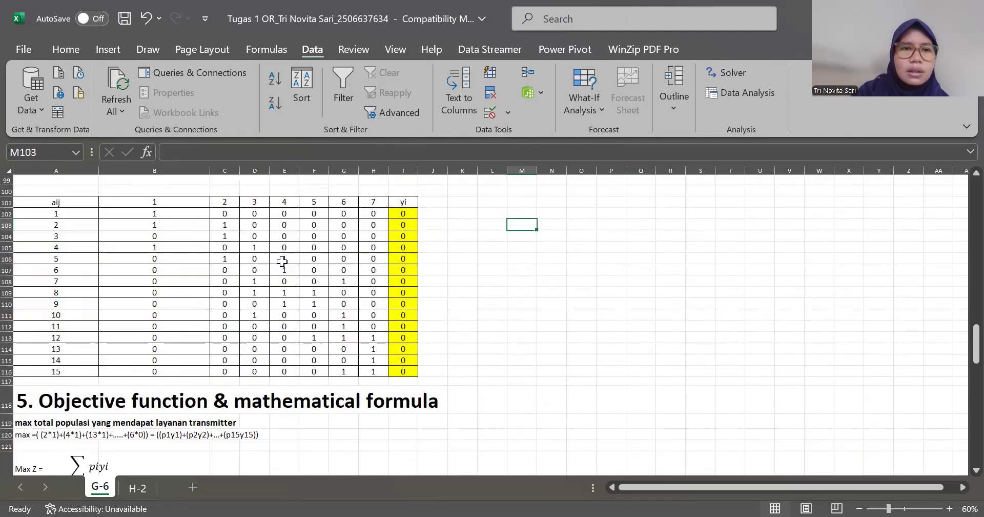
{"action": "left_click_drag", "start_coordinate": [404, 294], "coordinate": [403, 453]}
{"action": "scroll", "coordinate": [215, 277], "scroll_direction": "up", "scroll_amount": 8}
{"action": "scroll", "coordinate": [216, 277], "scroll_direction": "up", "scroll_amount": 7}
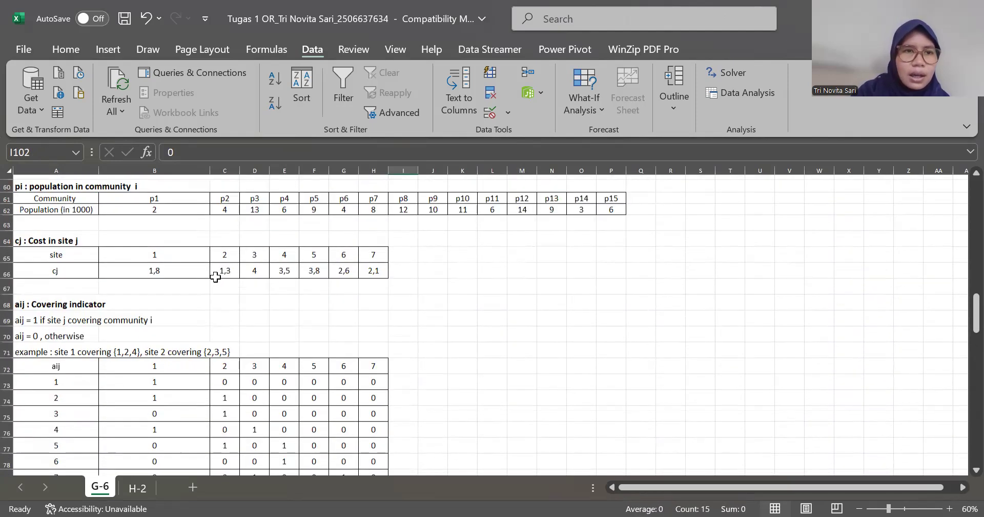
{"action": "scroll", "coordinate": [216, 277], "scroll_direction": "down", "scroll_amount": 3}
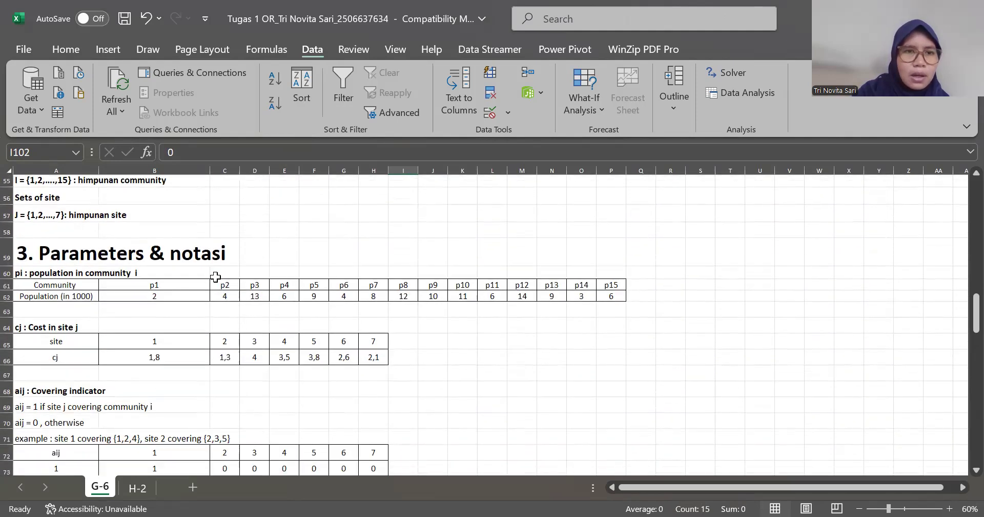
{"action": "left_click_drag", "start_coordinate": [155, 304], "coordinate": [623, 301]}
{"action": "scroll", "coordinate": [494, 300], "scroll_direction": "down", "scroll_amount": 6}
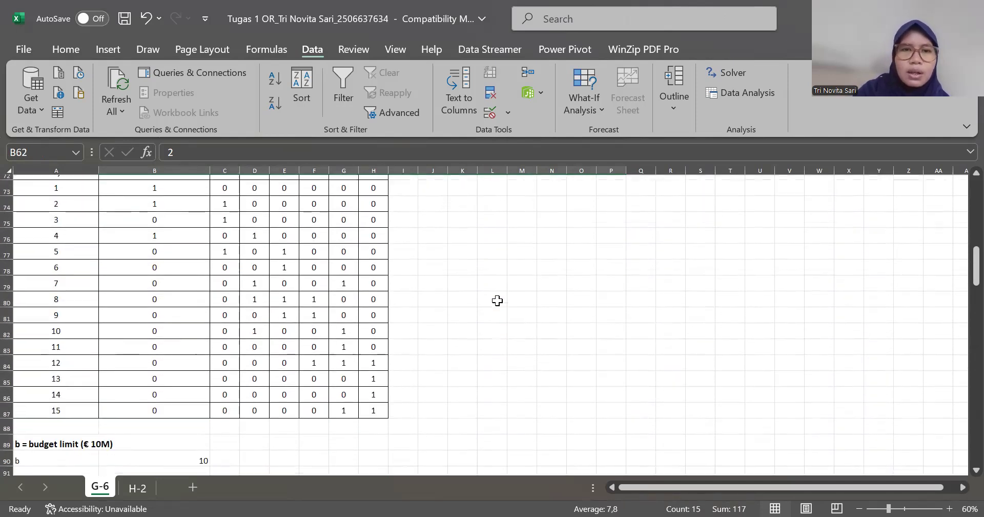
{"action": "scroll", "coordinate": [497, 301], "scroll_direction": "up", "scroll_amount": 1}
{"action": "scroll", "coordinate": [498, 300], "scroll_direction": "down", "scroll_amount": 8}
{"action": "left_click_drag", "start_coordinate": [403, 276], "coordinate": [406, 412]}
{"action": "scroll", "coordinate": [446, 313], "scroll_direction": "down", "scroll_amount": 1}
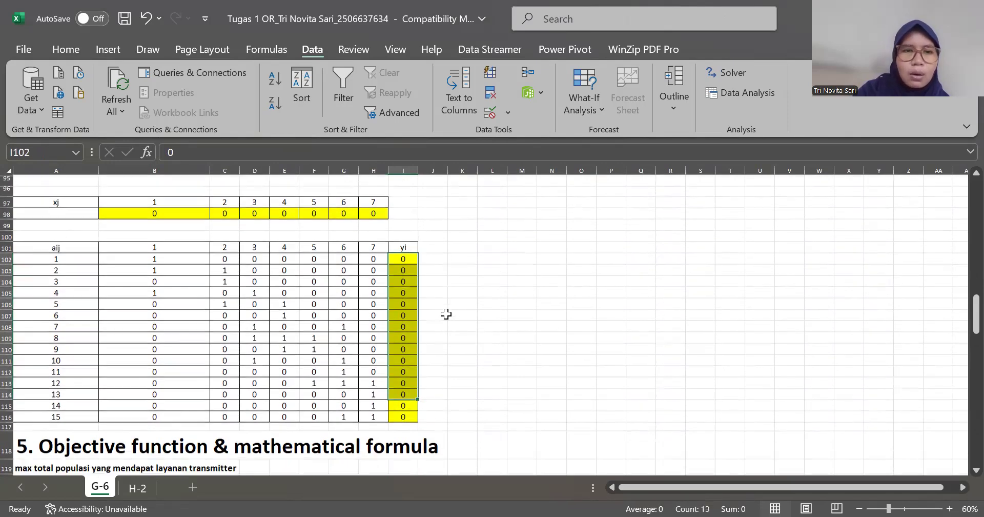
Step: Inspect the total population formula in B124 and trace its SUMPRODUCT ranges B127:B141 and I102:I116, leaving it unchanged
{"action": "scroll", "coordinate": [446, 314], "scroll_direction": "down", "scroll_amount": 4}
{"action": "left_click", "coordinate": [153, 406]}
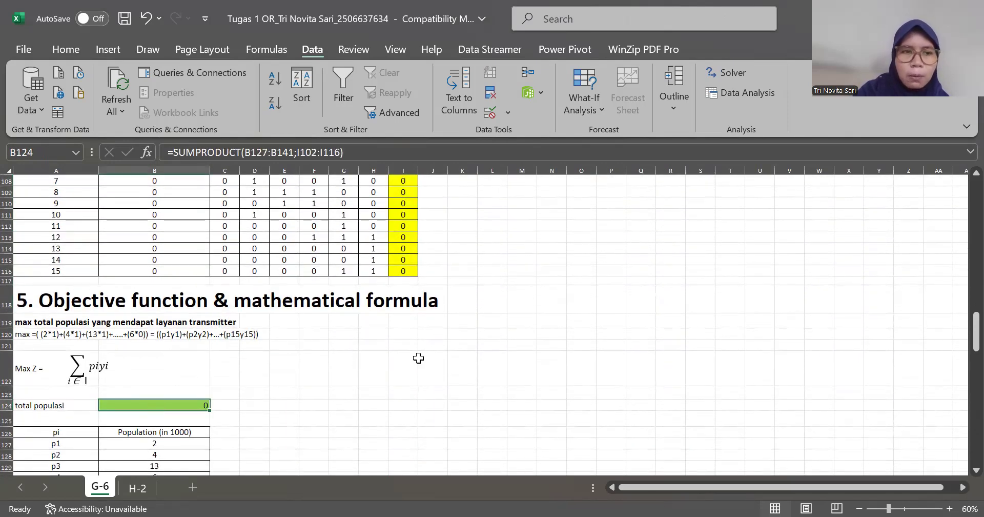
{"action": "scroll", "coordinate": [418, 358], "scroll_direction": "up", "scroll_amount": 4}
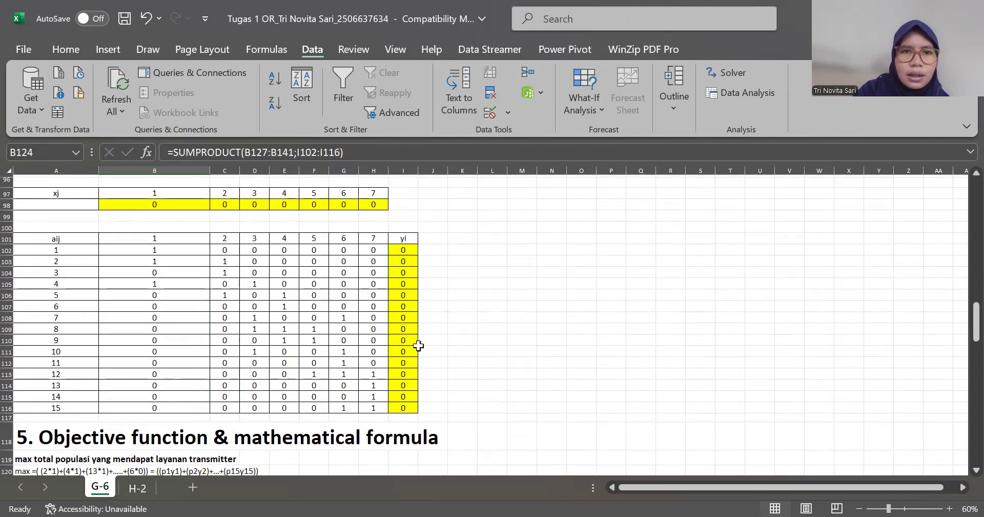
{"action": "scroll", "coordinate": [419, 346], "scroll_direction": "up", "scroll_amount": 7}
{"action": "scroll", "coordinate": [356, 307], "scroll_direction": "down", "scroll_amount": 14}
{"action": "scroll", "coordinate": [356, 308], "scroll_direction": "down", "scroll_amount": 1}
{"action": "scroll", "coordinate": [172, 354], "scroll_direction": "down", "scroll_amount": 1}
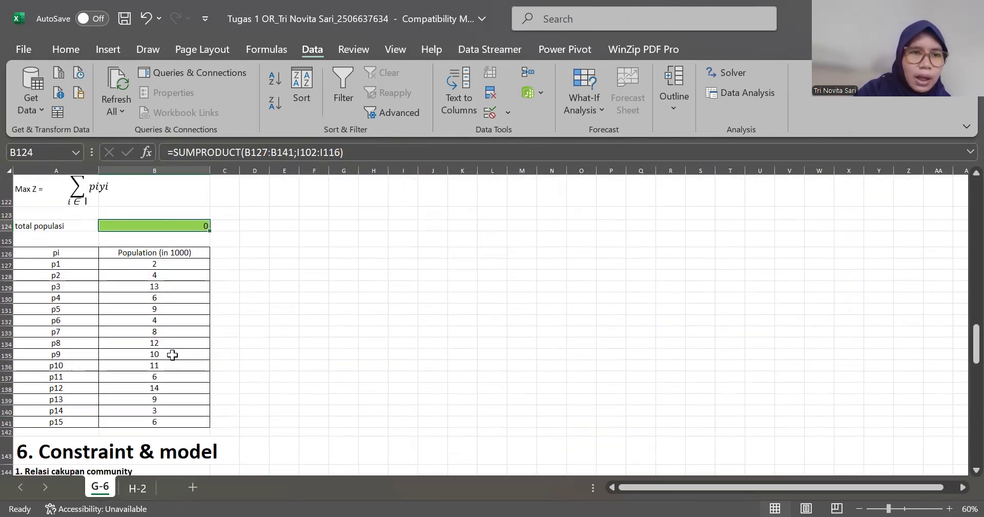
{"action": "left_click", "coordinate": [376, 151]}
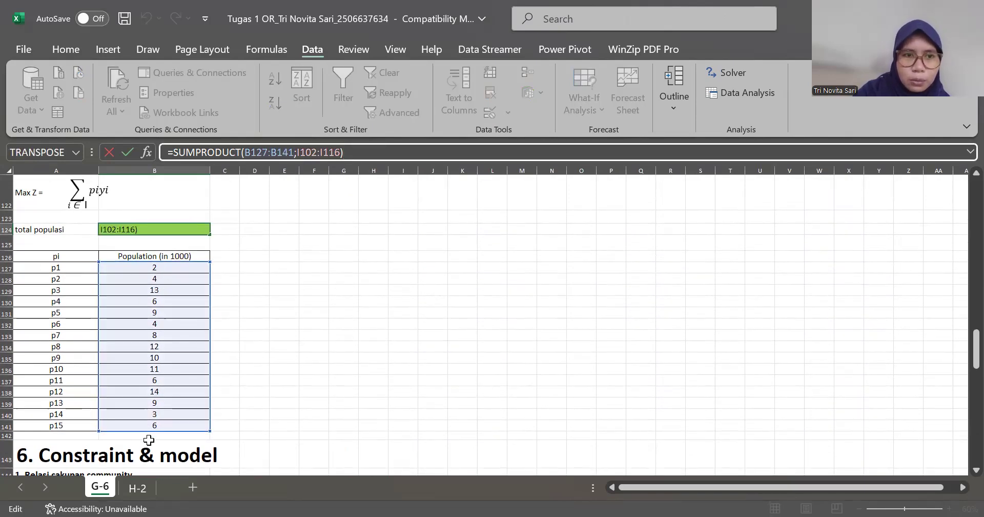
{"action": "scroll", "coordinate": [248, 338], "scroll_direction": "up", "scroll_amount": 7}
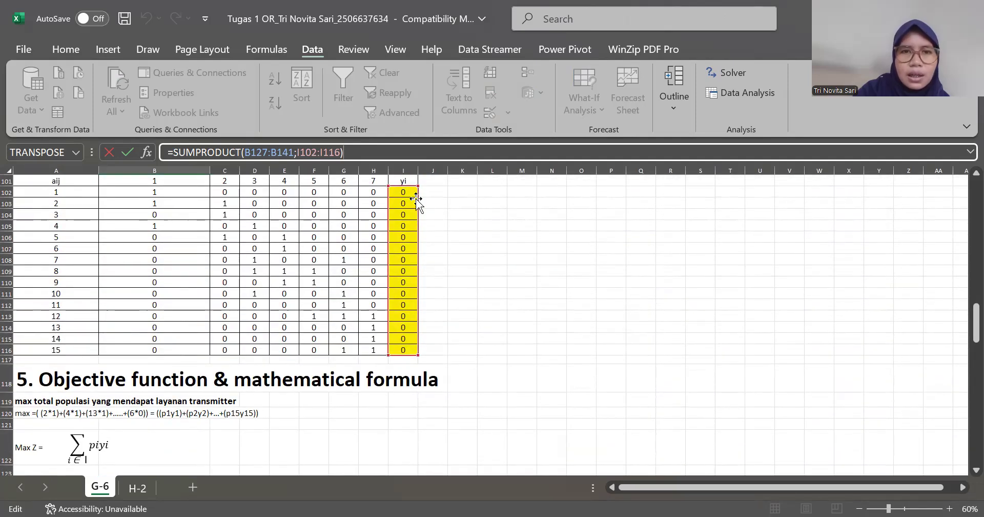
{"action": "scroll", "coordinate": [394, 323], "scroll_direction": "down", "scroll_amount": 10}
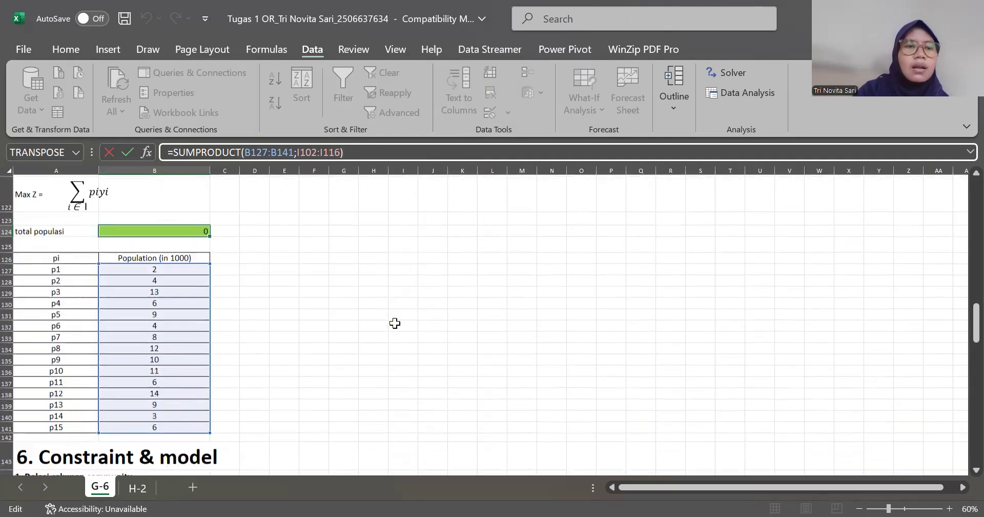
{"action": "left_click", "coordinate": [337, 312]}
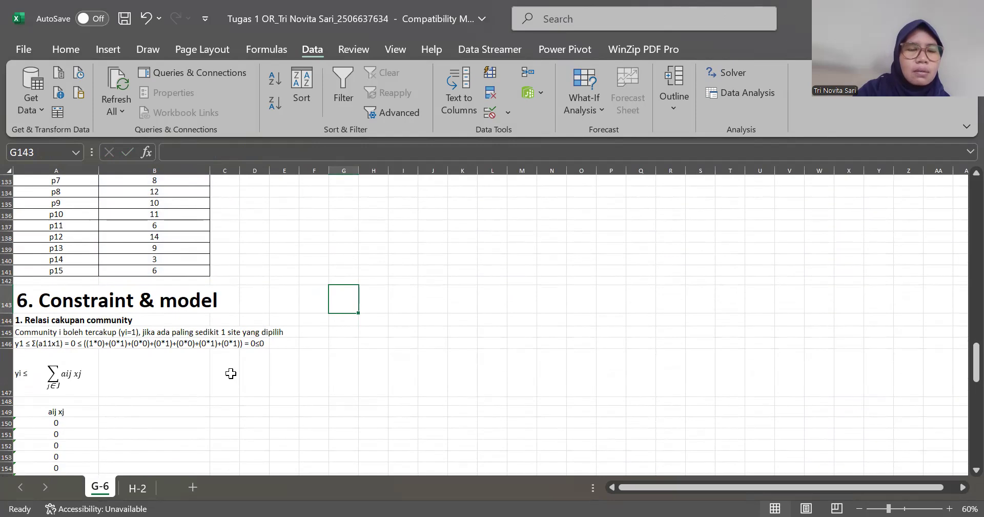
Step: Examine the community coverage constraint in section 6, including its example line, summation formula and aij xj column
{"action": "scroll", "coordinate": [229, 372], "scroll_direction": "down", "scroll_amount": 4}
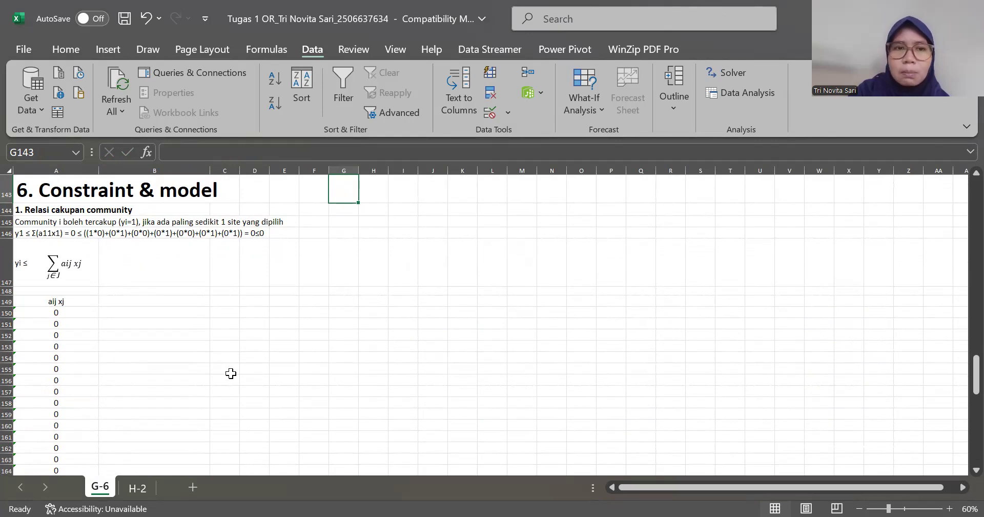
{"action": "scroll", "coordinate": [75, 326], "scroll_direction": "down", "scroll_amount": 2}
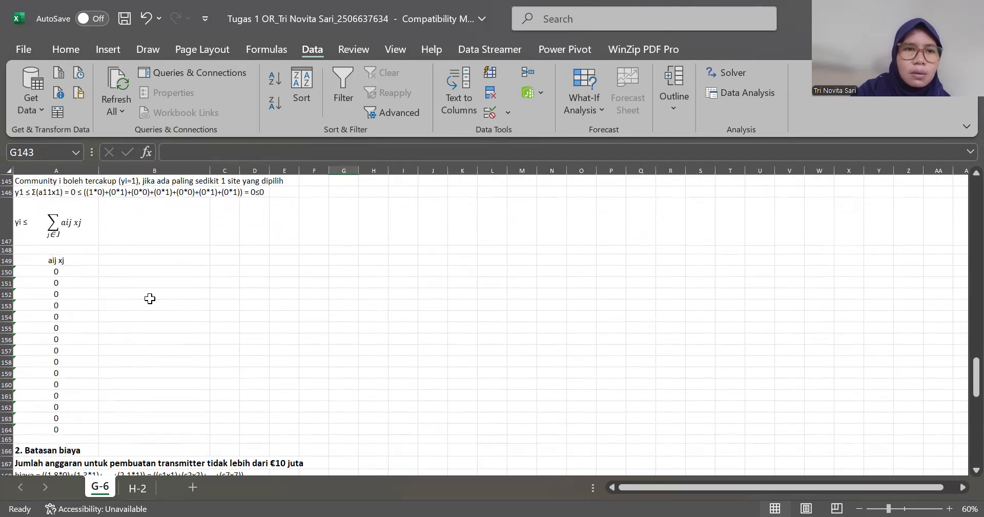
{"action": "scroll", "coordinate": [150, 298], "scroll_direction": "up", "scroll_amount": 1}
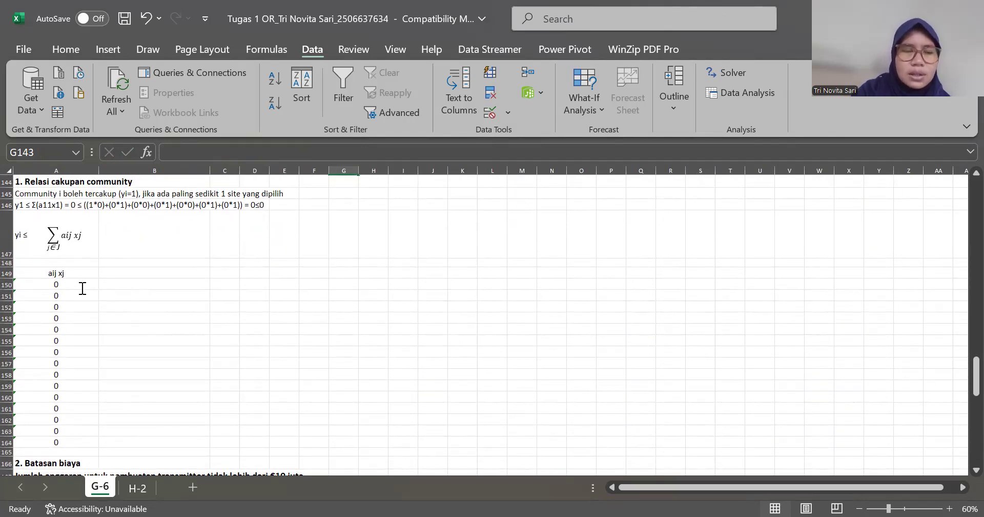
{"action": "scroll", "coordinate": [309, 307], "scroll_direction": "up", "scroll_amount": 4}
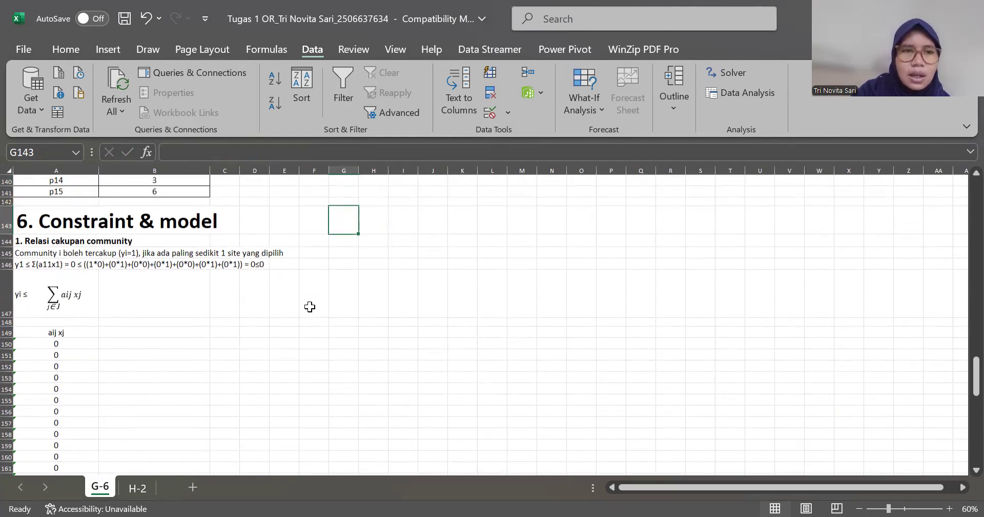
{"action": "scroll", "coordinate": [310, 306], "scroll_direction": "up", "scroll_amount": 8}
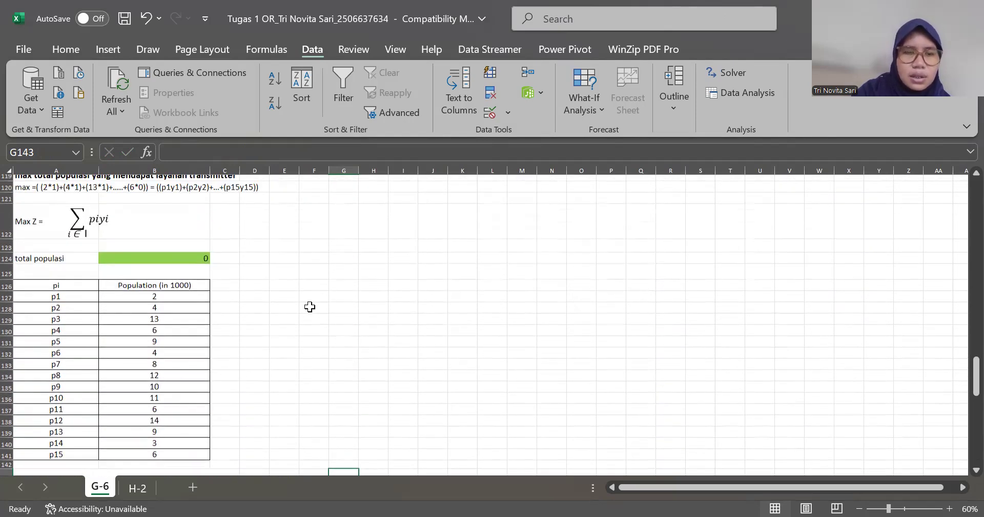
{"action": "scroll", "coordinate": [309, 307], "scroll_direction": "down", "scroll_amount": 14}
{"action": "scroll", "coordinate": [205, 349], "scroll_direction": "up", "scroll_amount": 3}
Step: Inspect the aij xj formula in A150 and trace its SUMPRODUCT ranges B102:H102 and $B$98:$H$98, leaving it unchanged
{"action": "left_click", "coordinate": [130, 338]}
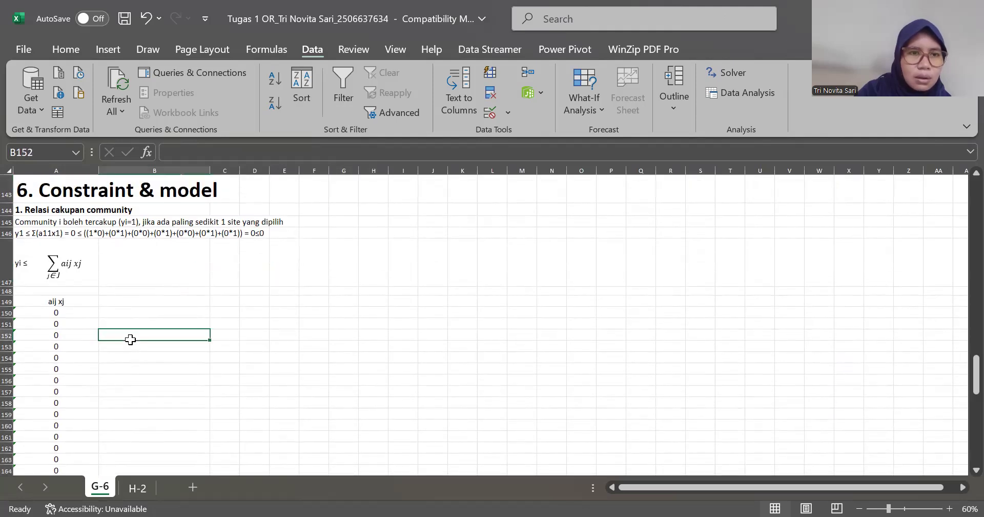
{"action": "key", "text": "Left"}
{"action": "key", "text": "Up"}
{"action": "key", "text": "Up"}
{"action": "left_click", "coordinate": [407, 149]}
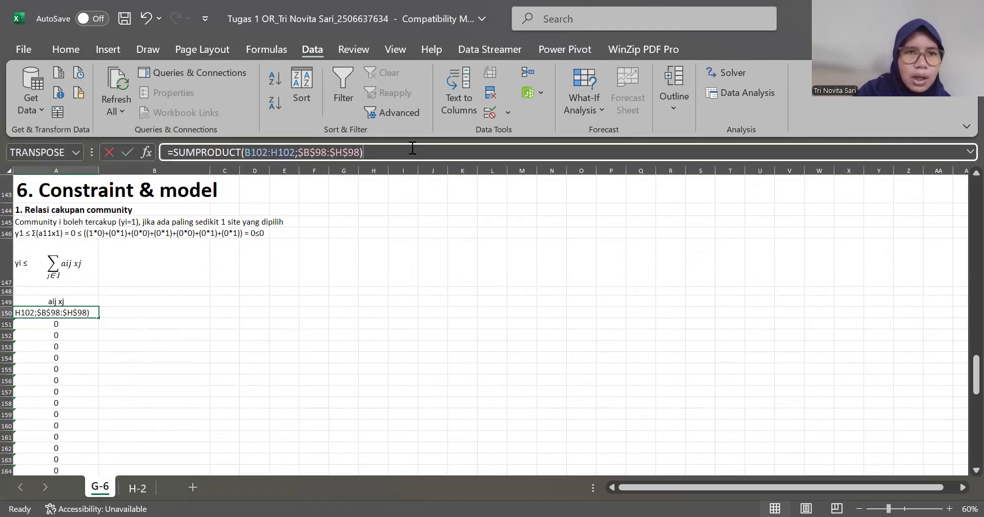
{"action": "scroll", "coordinate": [297, 353], "scroll_direction": "up", "scroll_amount": 6}
{"action": "scroll", "coordinate": [296, 353], "scroll_direction": "up", "scroll_amount": 9}
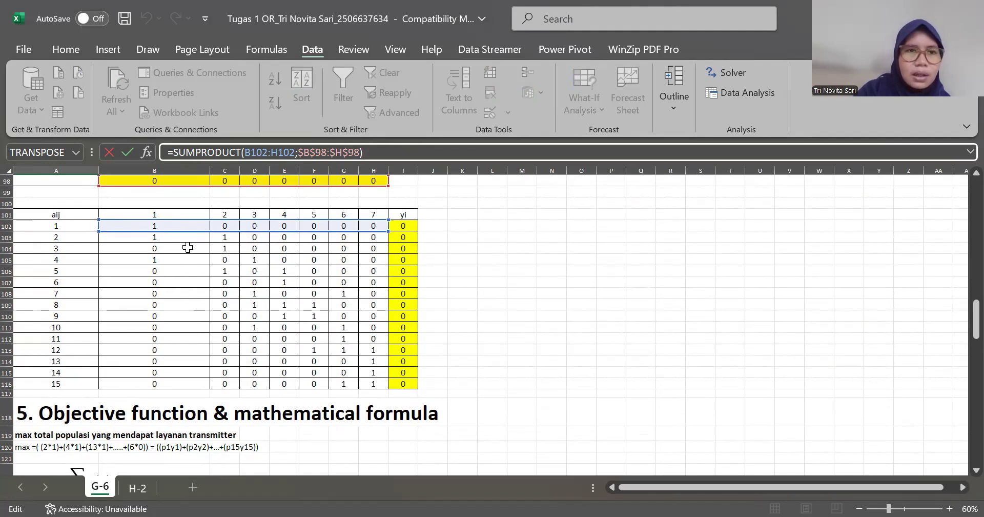
{"action": "scroll", "coordinate": [188, 248], "scroll_direction": "up", "scroll_amount": 2}
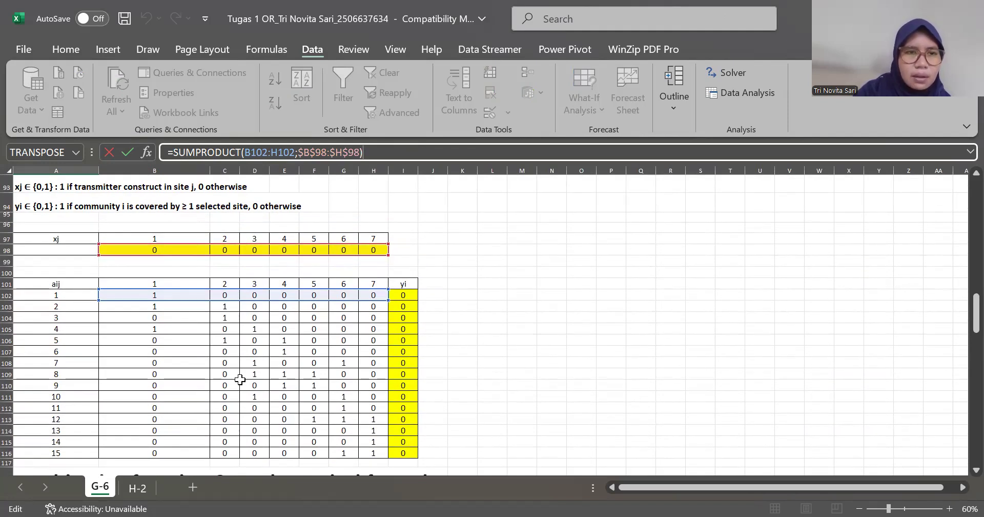
{"action": "scroll", "coordinate": [240, 379], "scroll_direction": "down", "scroll_amount": 19}
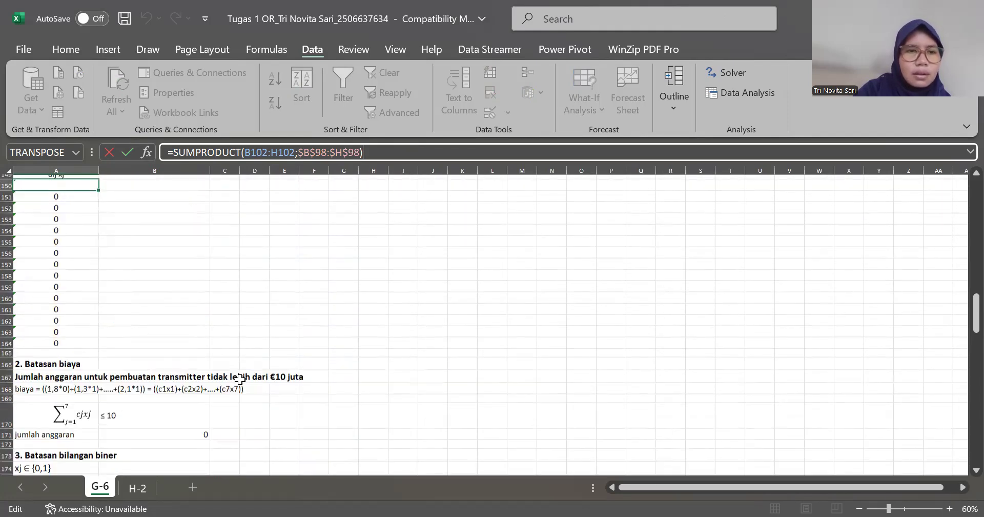
{"action": "scroll", "coordinate": [239, 379], "scroll_direction": "down", "scroll_amount": 6}
{"action": "scroll", "coordinate": [240, 379], "scroll_direction": "up", "scroll_amount": 8}
{"action": "scroll", "coordinate": [240, 380], "scroll_direction": "up", "scroll_amount": 1}
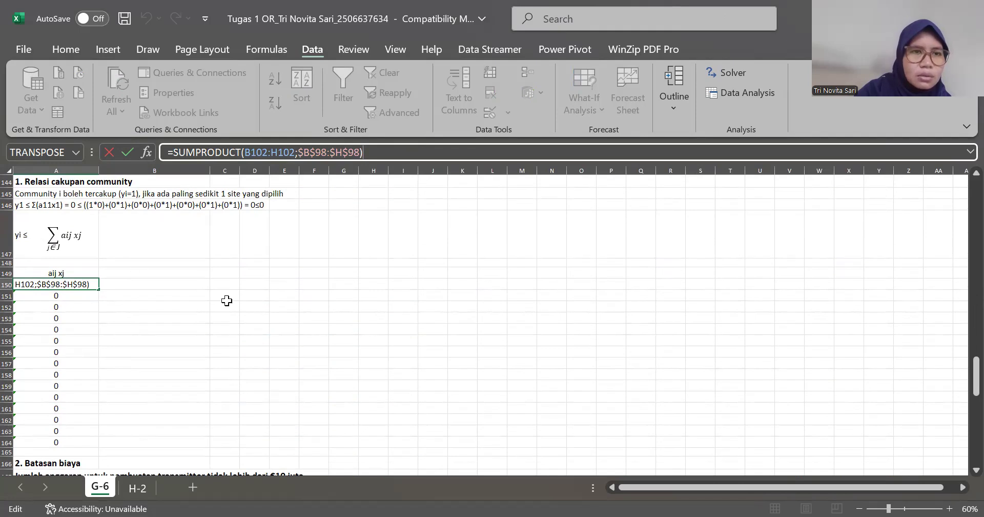
{"action": "left_click", "coordinate": [227, 303]}
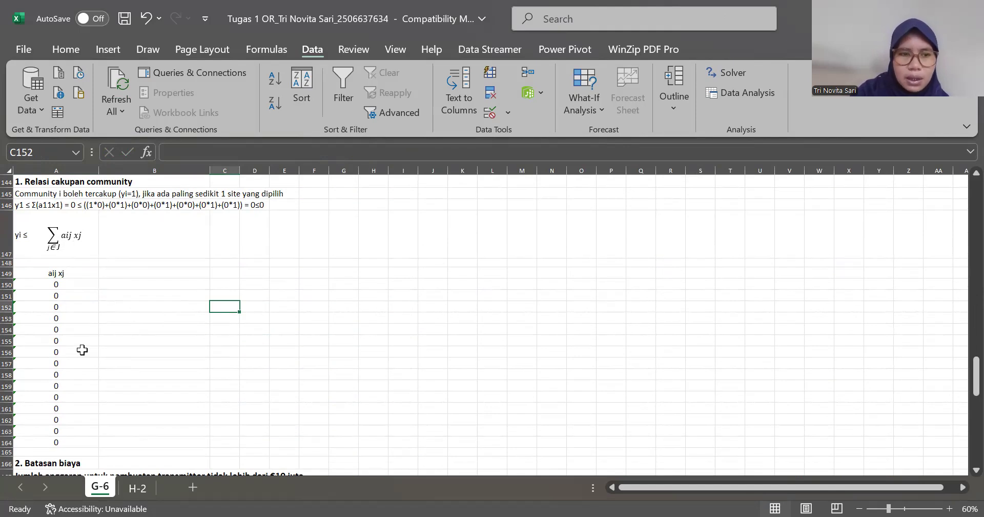
Step: Inspect the total budget formula in B171 and trace its SUMPRODUCT ranges B66:H66 and B98:H98, leaving it unchanged
{"action": "scroll", "coordinate": [83, 350], "scroll_direction": "down", "scroll_amount": 3}
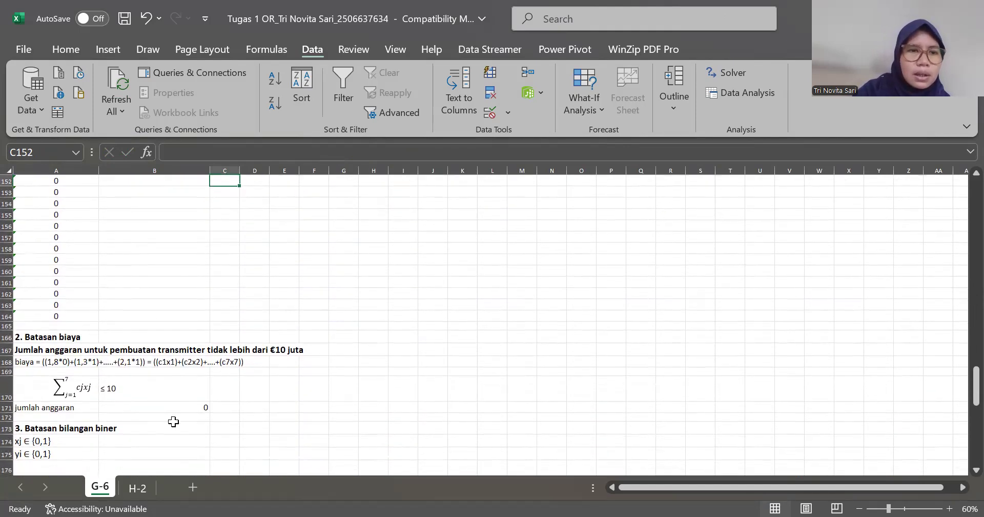
{"action": "left_click", "coordinate": [173, 408]}
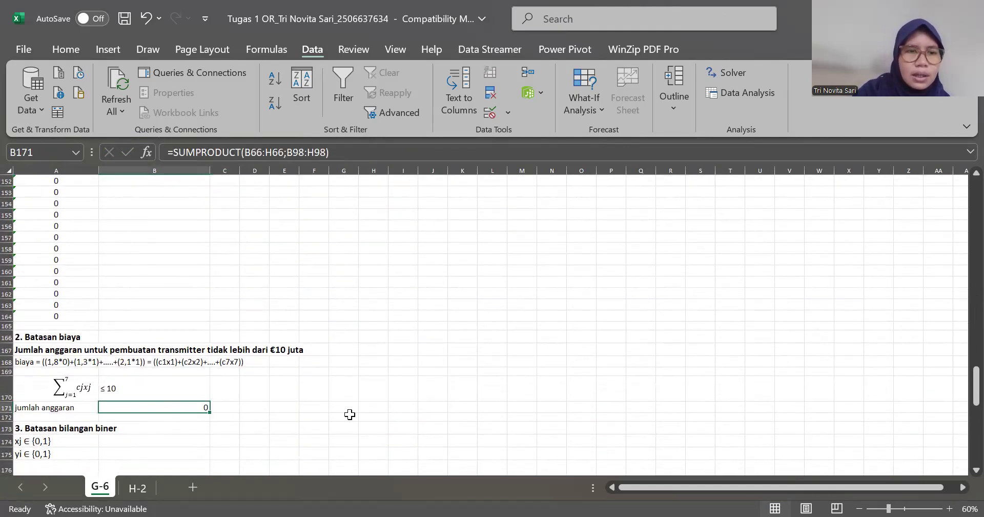
{"action": "left_click", "coordinate": [359, 151]}
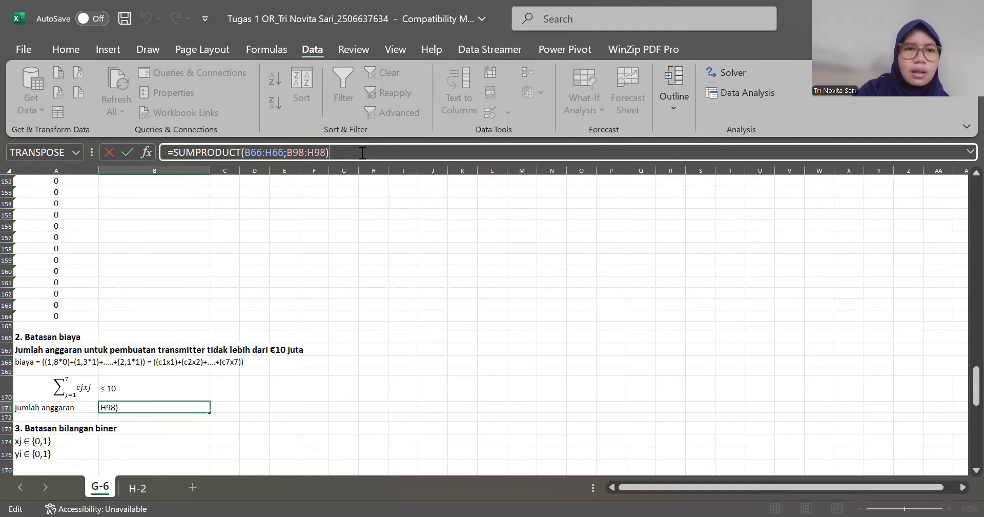
{"action": "scroll", "coordinate": [336, 262], "scroll_direction": "up", "scroll_amount": 14}
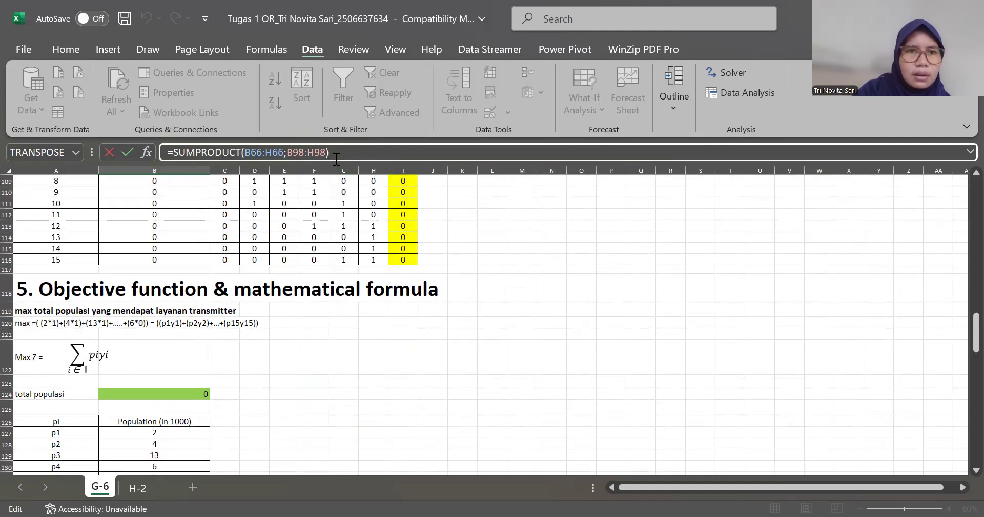
{"action": "scroll", "coordinate": [286, 248], "scroll_direction": "up", "scroll_amount": 7}
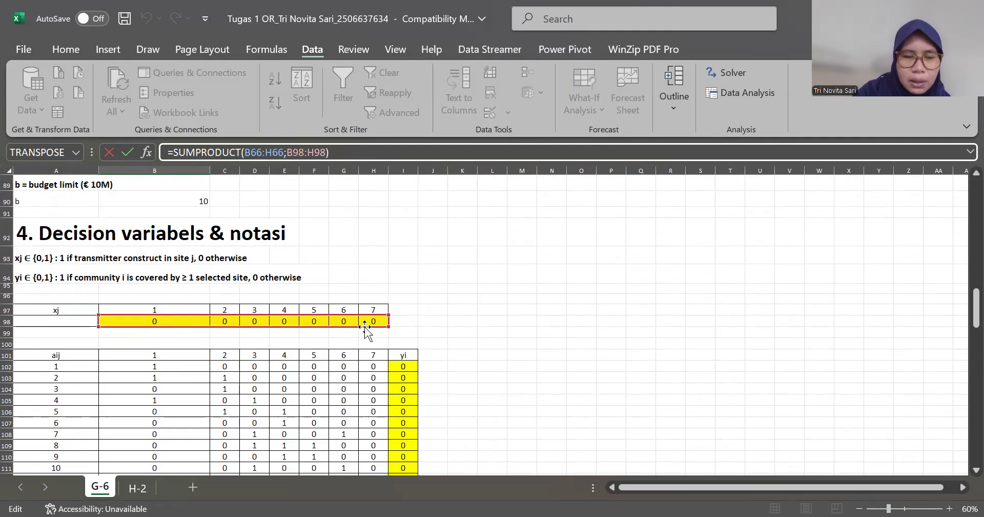
{"action": "scroll", "coordinate": [300, 287], "scroll_direction": "up", "scroll_amount": 7}
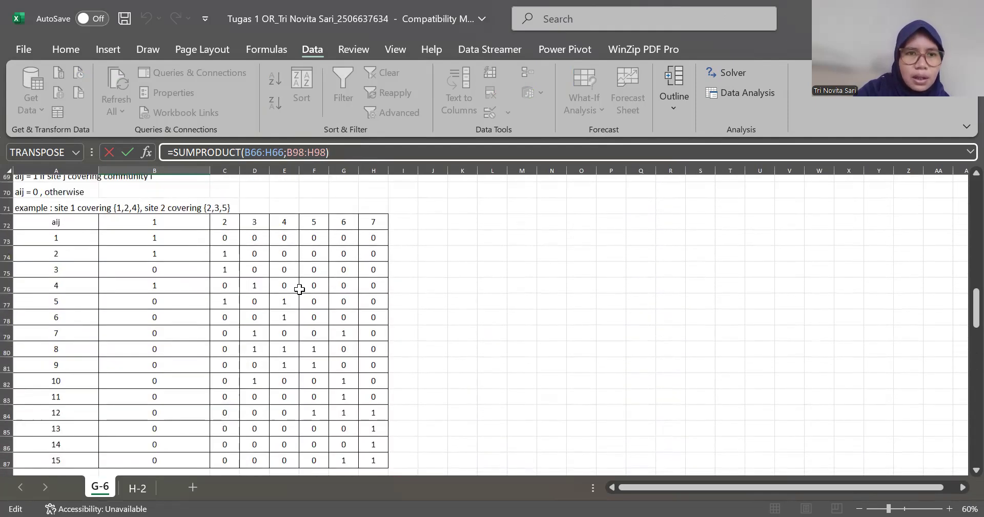
{"action": "scroll", "coordinate": [299, 287], "scroll_direction": "up", "scroll_amount": 2}
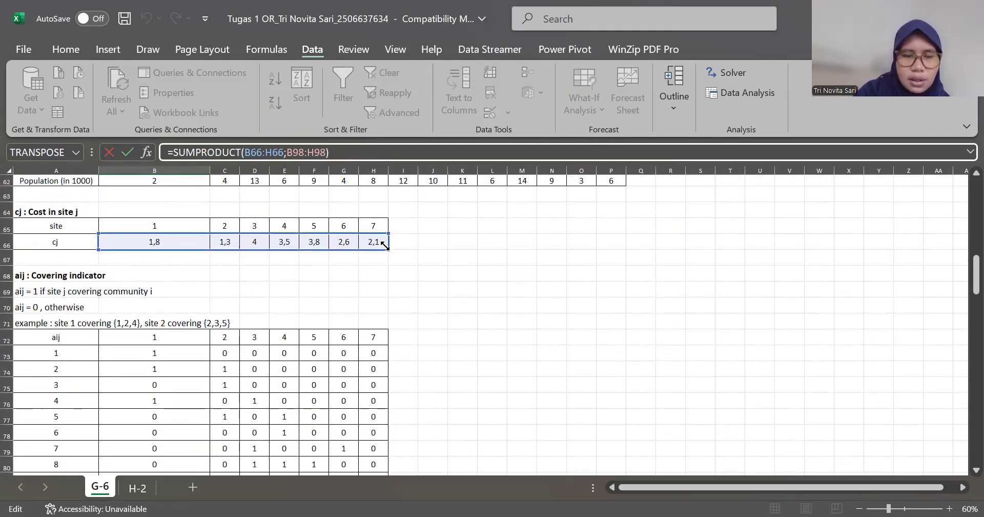
{"action": "scroll", "coordinate": [385, 245], "scroll_direction": "down", "scroll_amount": 20}
{"action": "scroll", "coordinate": [385, 245], "scroll_direction": "down", "scroll_amount": 7}
{"action": "scroll", "coordinate": [208, 369], "scroll_direction": "up", "scroll_amount": 2}
{"action": "left_click", "coordinate": [151, 405]}
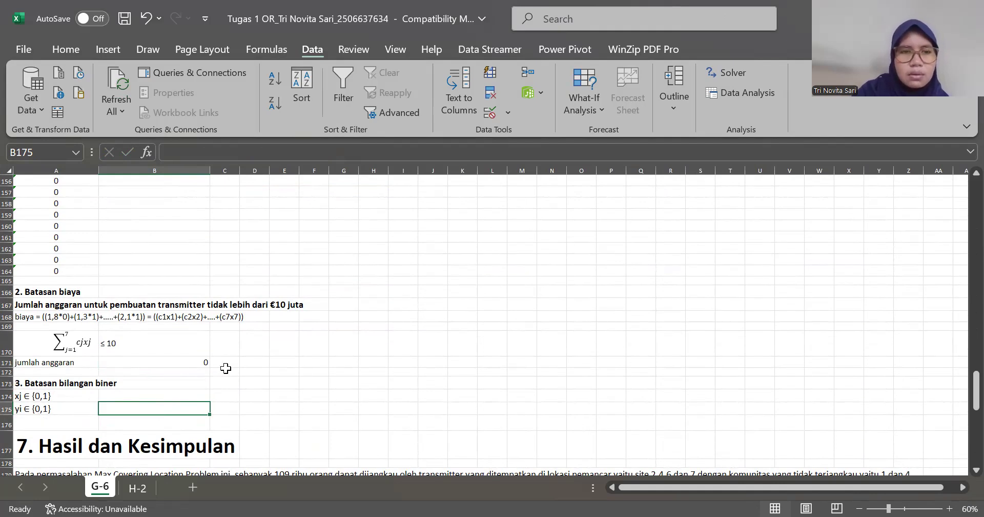
Step: Open Solver for the total population cell and set the objective to $B$124, to be maximized with Max
{"action": "scroll", "coordinate": [265, 322], "scroll_direction": "up", "scroll_amount": 2}
{"action": "scroll", "coordinate": [265, 322], "scroll_direction": "up", "scroll_amount": 10}
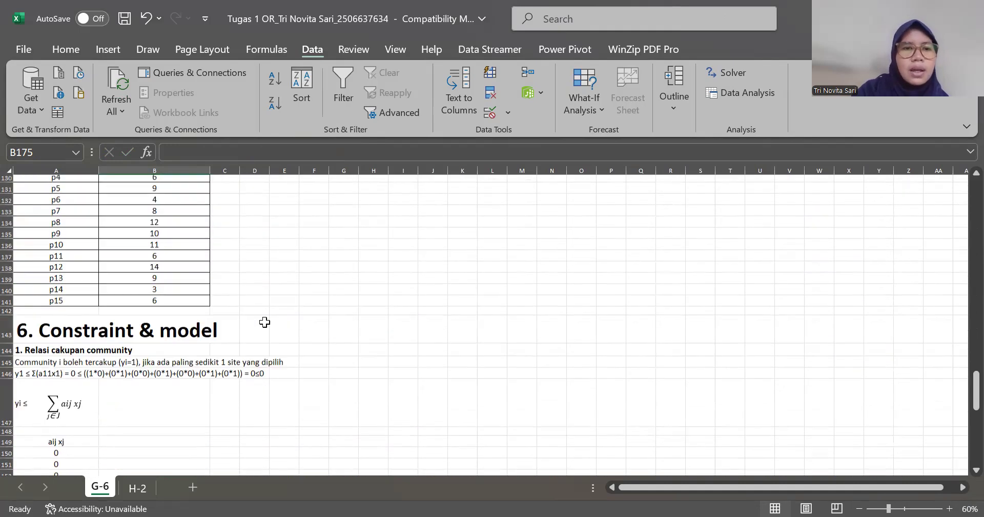
{"action": "left_click", "coordinate": [163, 286]}
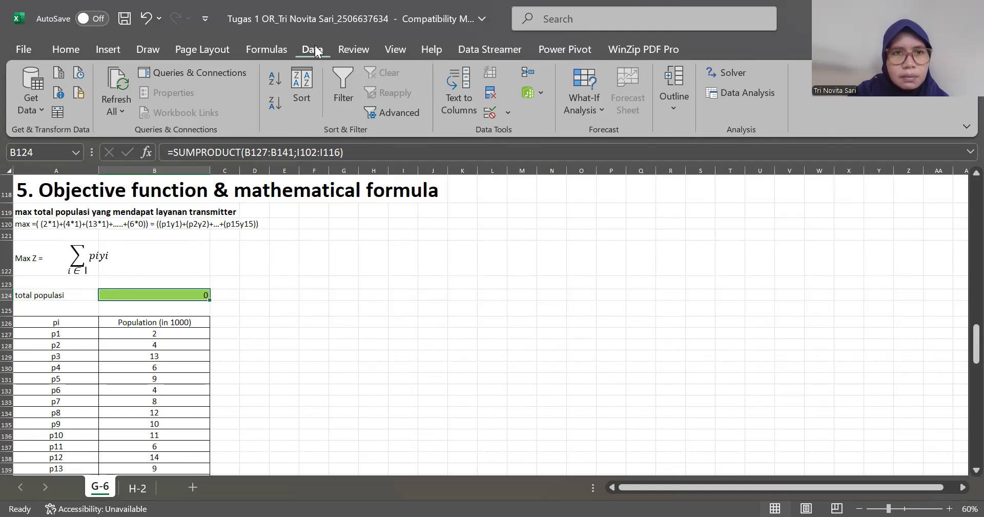
{"action": "left_click", "coordinate": [732, 73]}
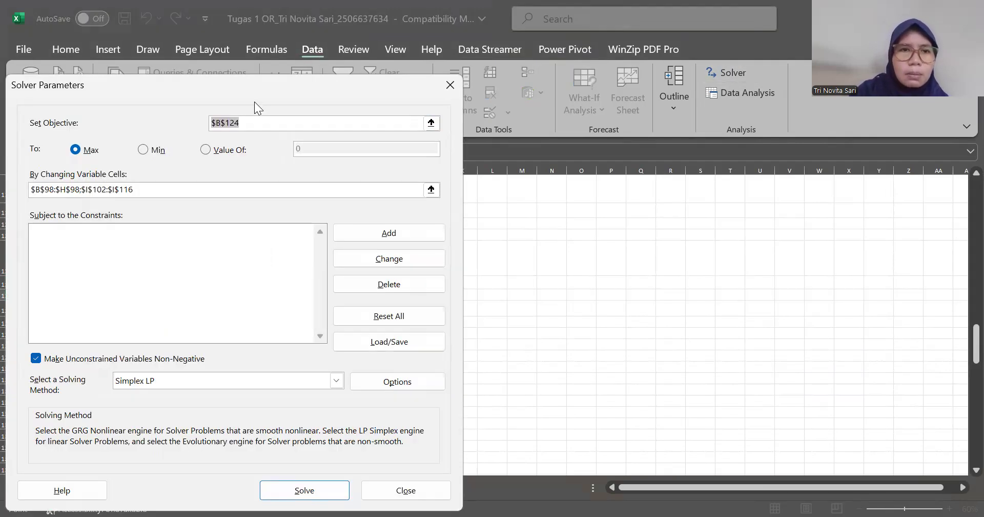
{"action": "left_click_drag", "start_coordinate": [254, 91], "coordinate": [683, 117]}
{"action": "key", "text": "BackSpace"}
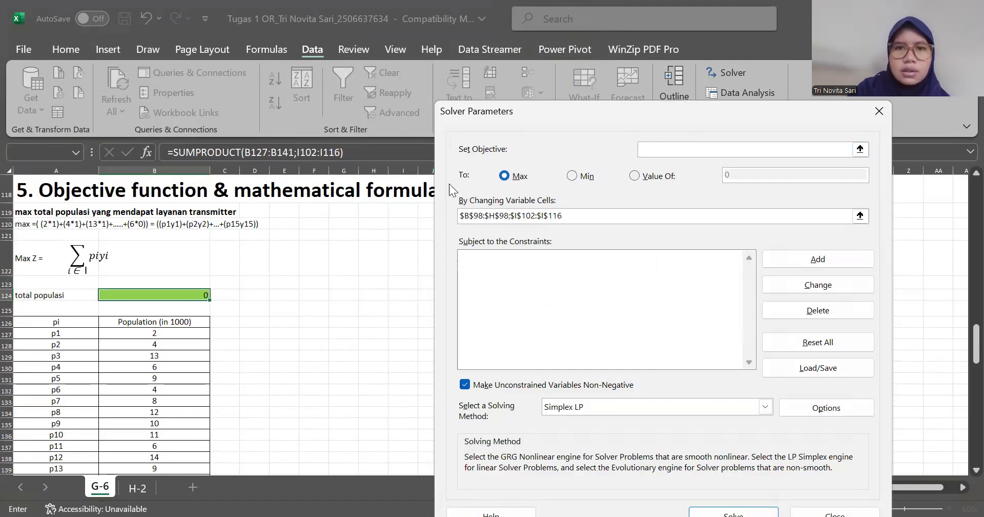
{"action": "left_click", "coordinate": [159, 297]}
{"action": "left_click", "coordinate": [519, 181]}
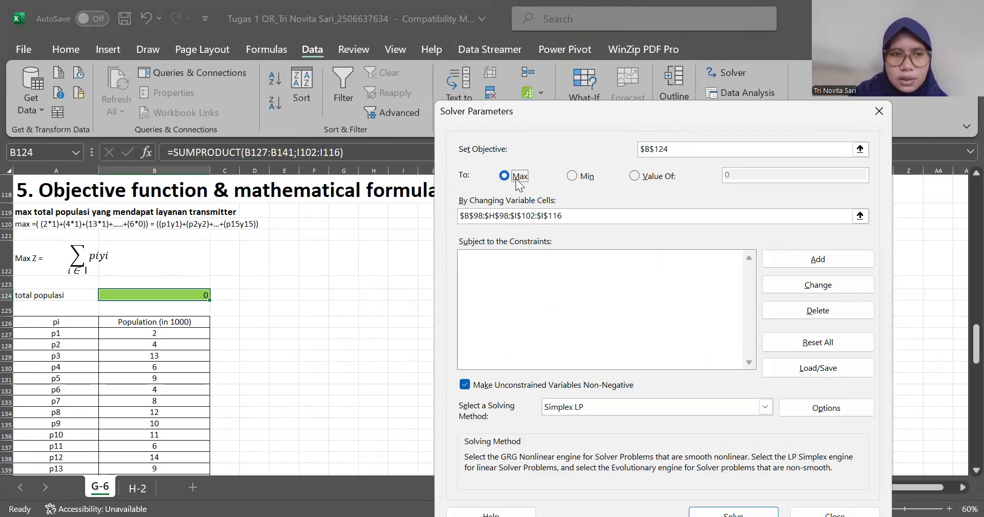
Step: Replace Solver's changing variable cells with the xj and yi ranges $B$98:$H$98;$I$102:$I$116
{"action": "left_click", "coordinate": [580, 216]}
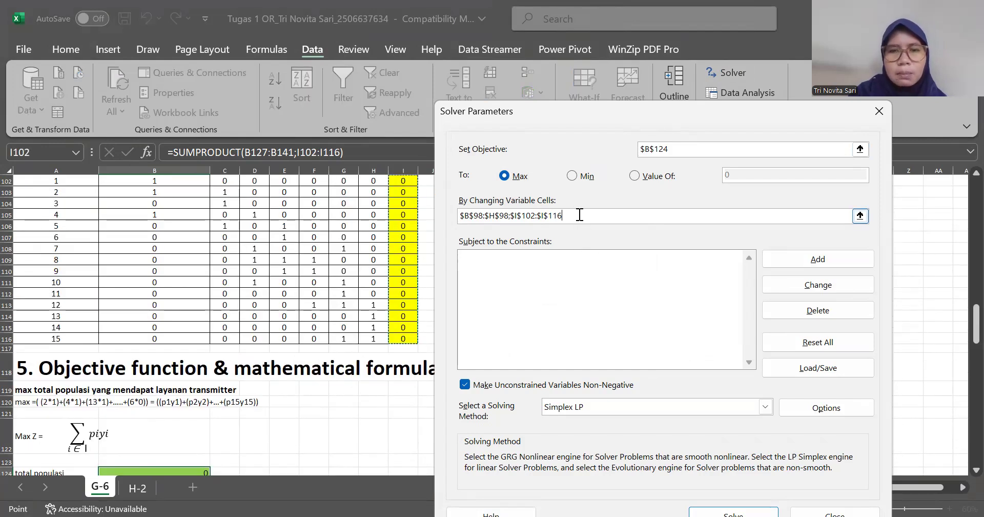
{"action": "key", "text": "BackSpace"}
{"action": "key", "text": "BackSpace"}
{"action": "key", "text": "BackSpace"}
{"action": "key", "text": "BackSpace"}
{"action": "key", "text": "BackSpace"}
{"action": "key", "text": "BackSpace"}
{"action": "key", "text": "BackSpace"}
{"action": "key", "text": "BackSpace"}
{"action": "key", "text": "BackSpace"}
{"action": "key", "text": "BackSpace"}
{"action": "key", "text": "BackSpace"}
{"action": "key", "text": "BackSpace"}
{"action": "key", "text": "BackSpace"}
{"action": "key", "text": "BackSpace"}
{"action": "key", "text": "BackSpace"}
{"action": "key", "text": "BackSpace"}
{"action": "key", "text": "BackSpace"}
{"action": "key", "text": "BackSpace"}
{"action": "key", "text": "BackSpace"}
{"action": "key", "text": "BackSpace"}
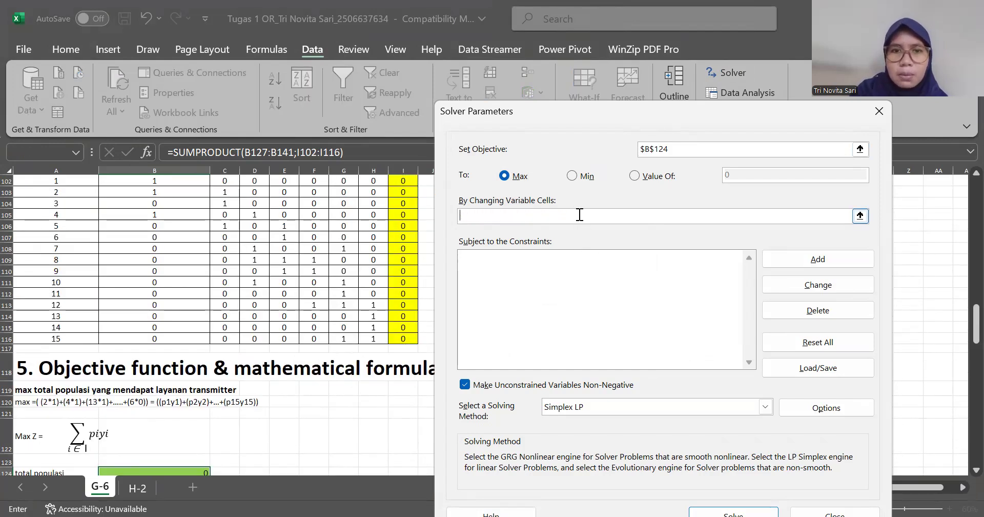
{"action": "scroll", "coordinate": [250, 293], "scroll_direction": "up", "scroll_amount": 3}
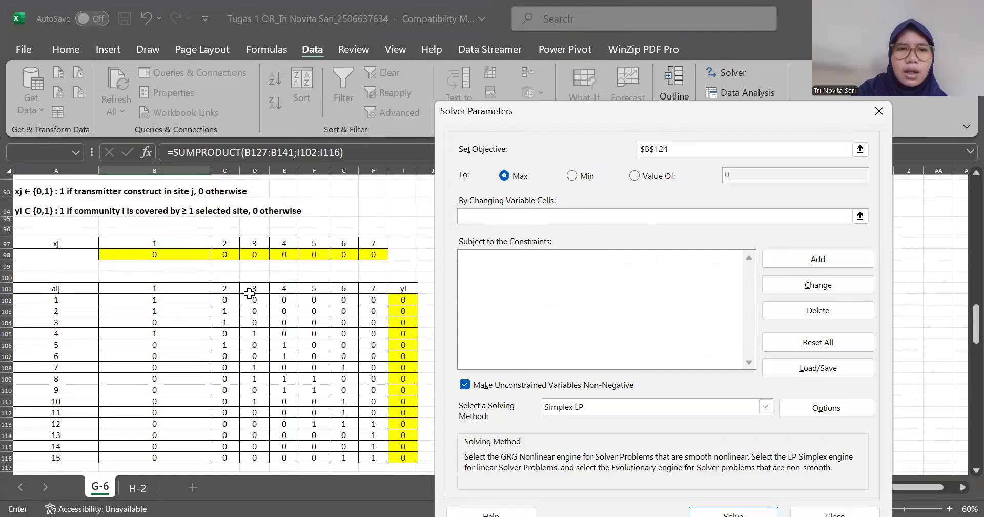
{"action": "scroll", "coordinate": [249, 293], "scroll_direction": "up", "scroll_amount": 2}
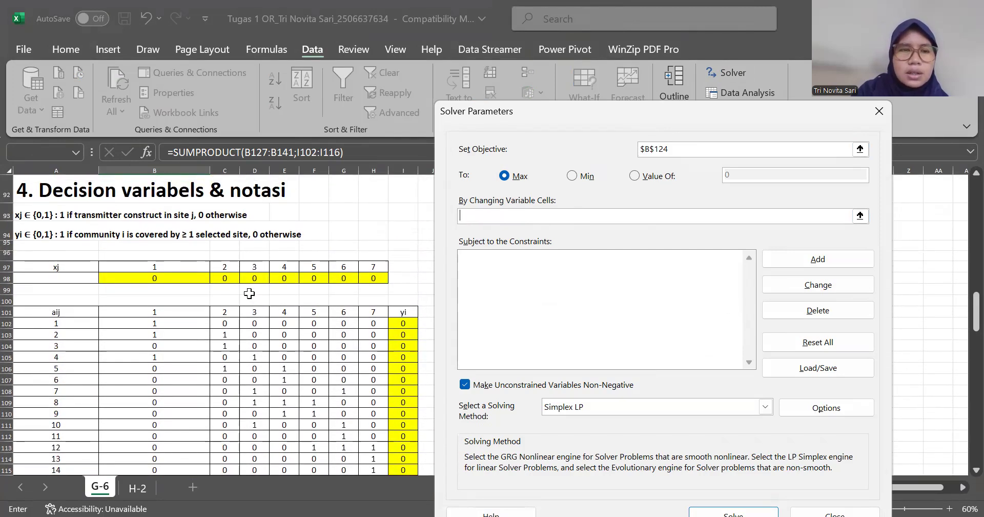
{"action": "left_click", "coordinate": [161, 279]}
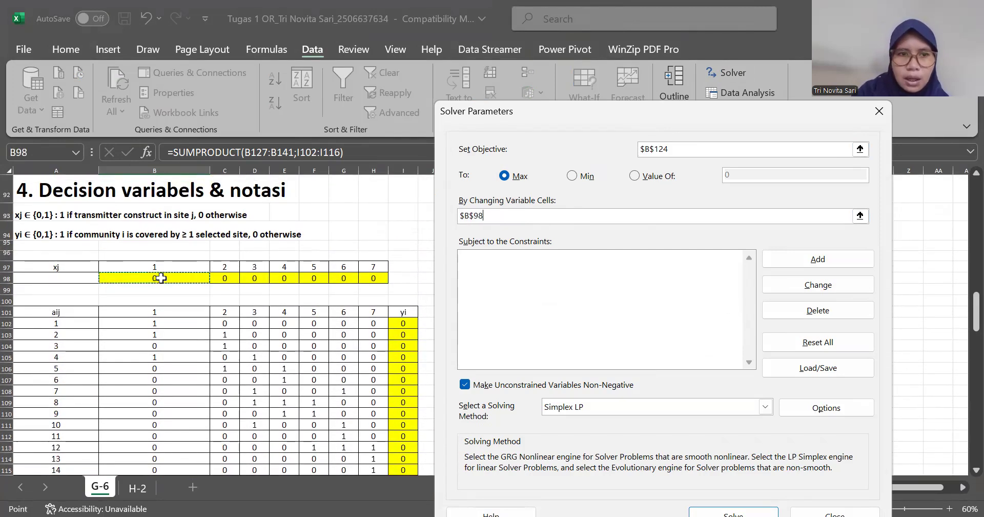
{"action": "left_click", "coordinate": [376, 280], "text": "shift"}
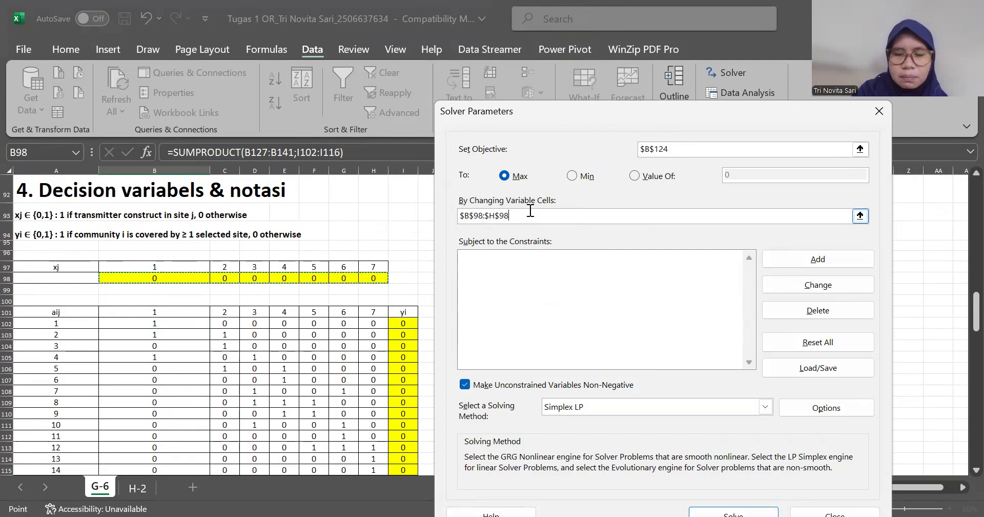
{"action": "type", "text": ";"}
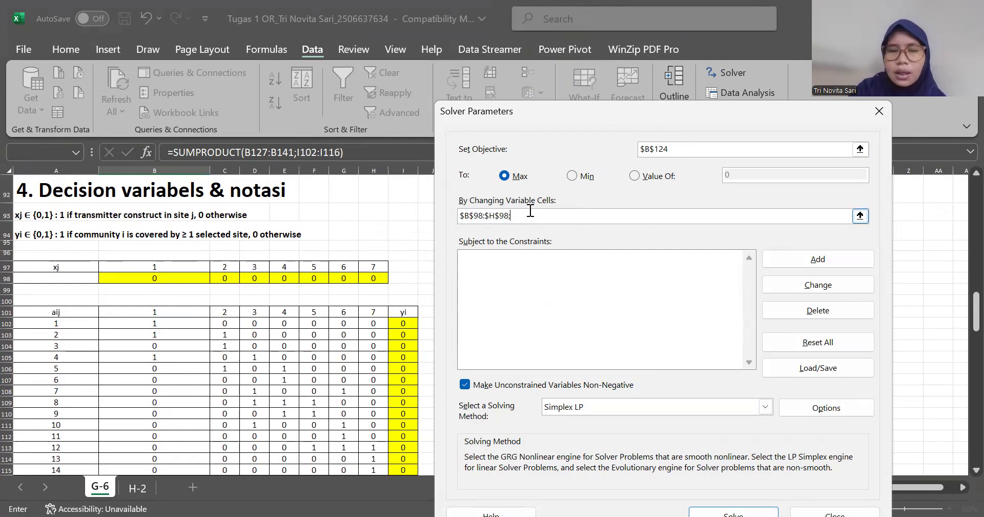
{"action": "left_click", "coordinate": [404, 324]}
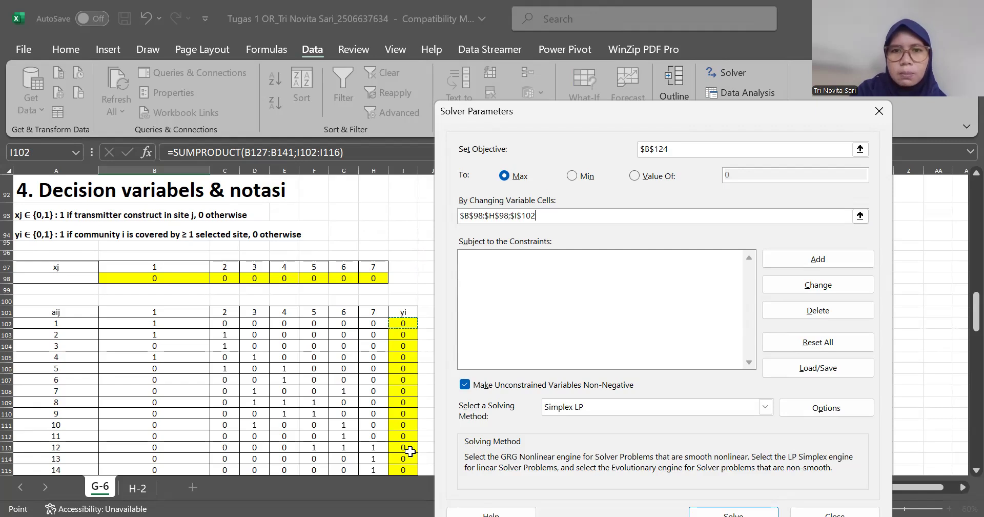
{"action": "left_click_drag", "start_coordinate": [410, 450], "coordinate": [405, 474]}
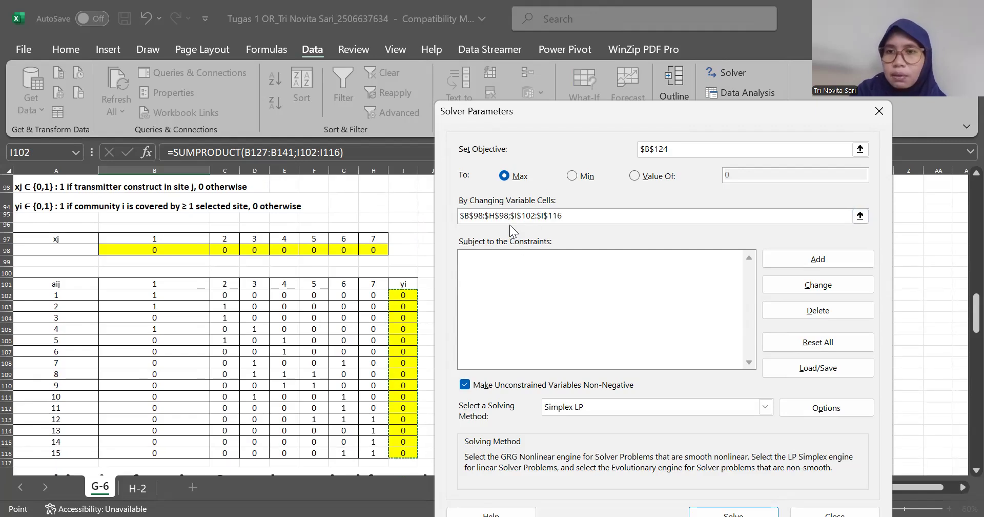
Step: Start a new Solver constraint with the yi cells $I$102:$I$116 as its reference and <= as its operator
{"action": "left_click", "coordinate": [554, 274]}
{"action": "left_click", "coordinate": [823, 262]}
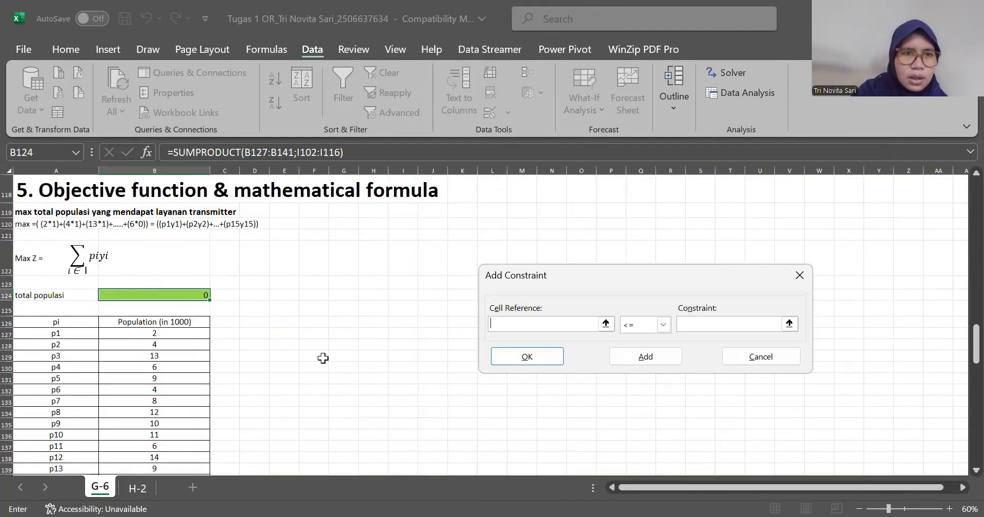
{"action": "scroll", "coordinate": [323, 358], "scroll_direction": "down", "scroll_amount": 8}
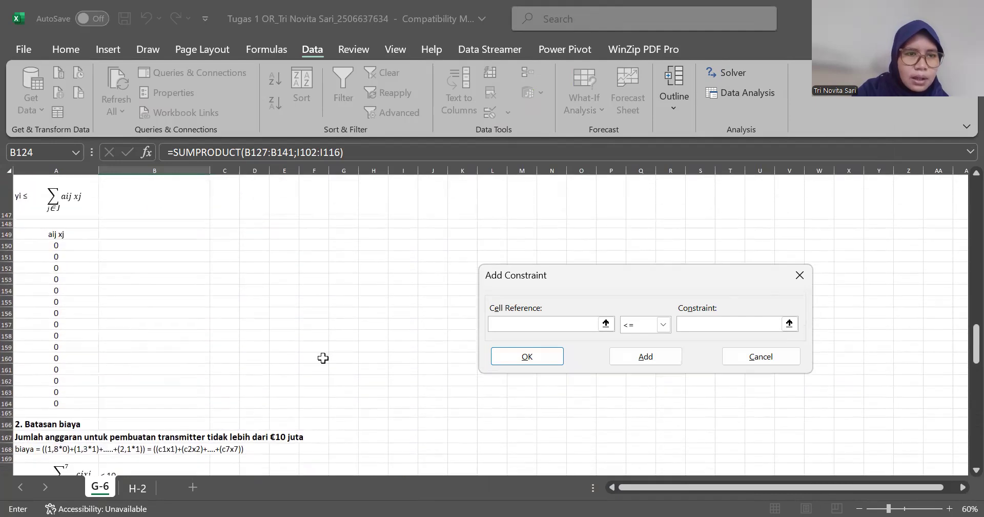
{"action": "scroll", "coordinate": [323, 357], "scroll_direction": "up", "scroll_amount": 1}
{"action": "scroll", "coordinate": [323, 357], "scroll_direction": "down", "scroll_amount": 2}
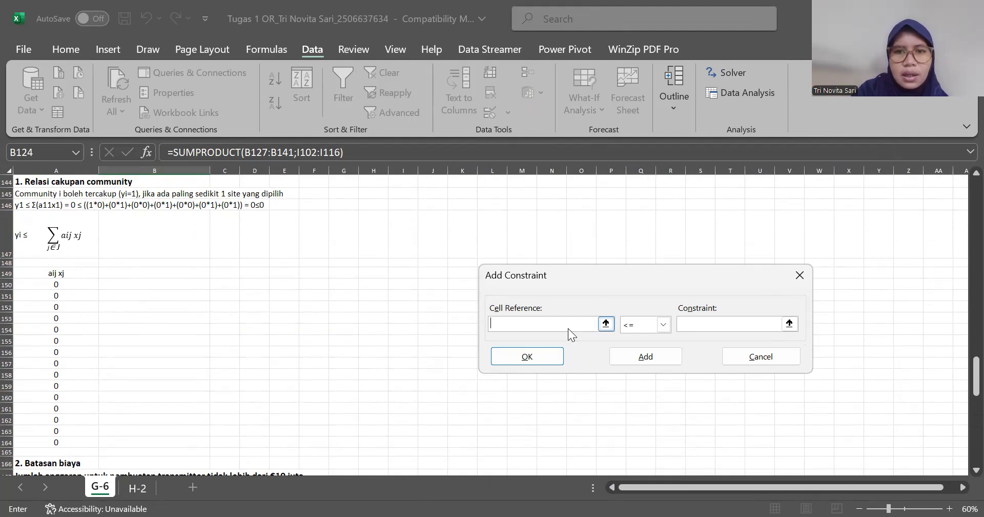
{"action": "scroll", "coordinate": [375, 303], "scroll_direction": "up", "scroll_amount": 14}
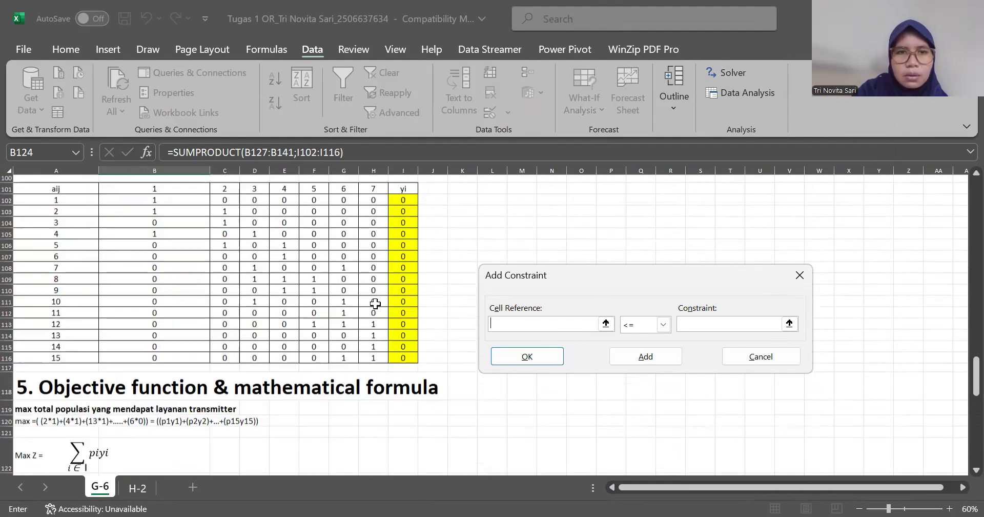
{"action": "scroll", "coordinate": [382, 296], "scroll_direction": "up", "scroll_amount": 2}
{"action": "left_click", "coordinate": [406, 260]}
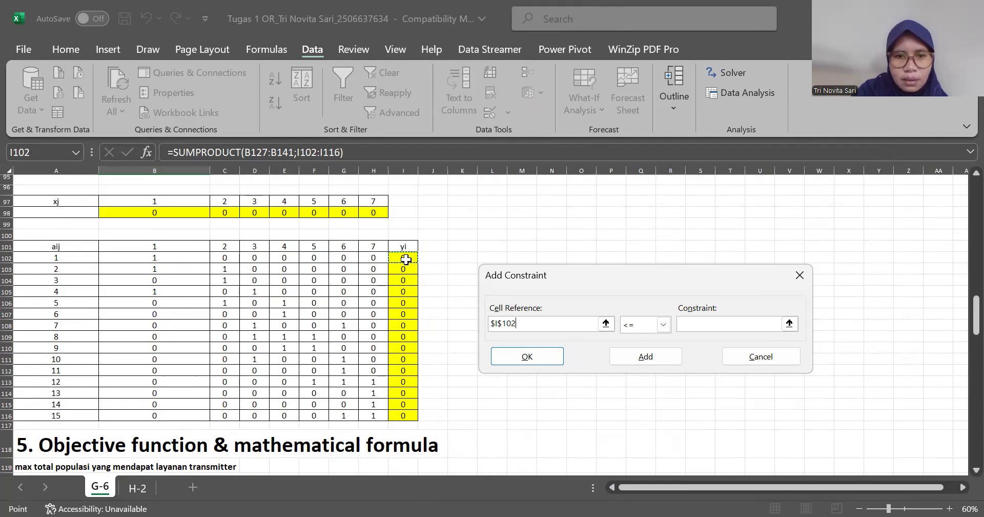
{"action": "left_click", "coordinate": [406, 415], "text": "shift"}
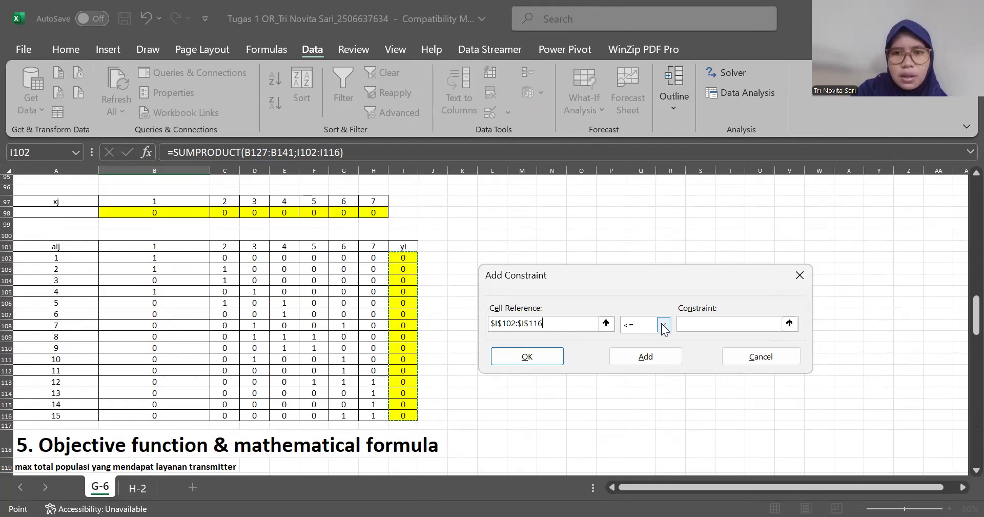
{"action": "left_click", "coordinate": [664, 324]}
{"action": "left_click", "coordinate": [648, 337]}
Step: Set the coverage constraint's limit to the aij xj values in A150:A164 and add the constraint
{"action": "left_click", "coordinate": [700, 328]}
{"action": "scroll", "coordinate": [237, 387], "scroll_direction": "down", "scroll_amount": 18}
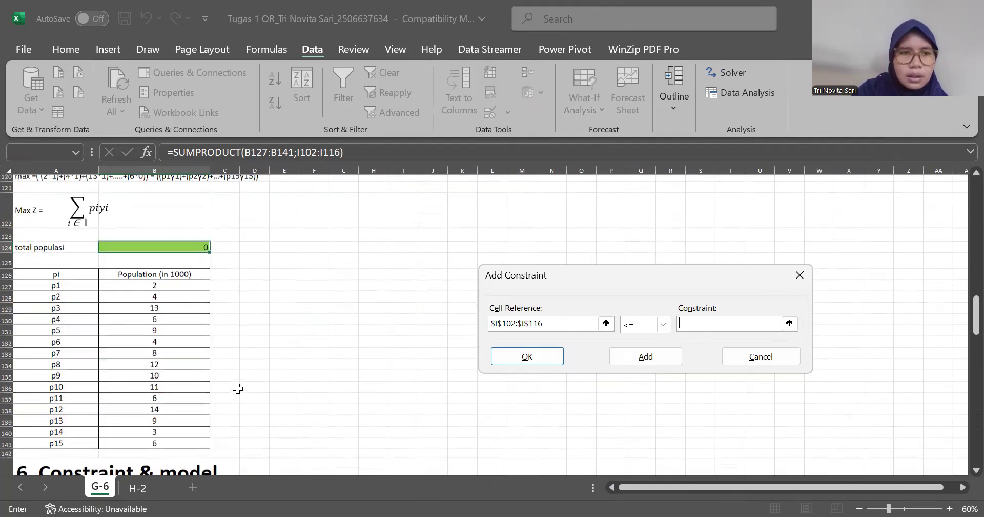
{"action": "scroll", "coordinate": [237, 388], "scroll_direction": "up", "scroll_amount": 3}
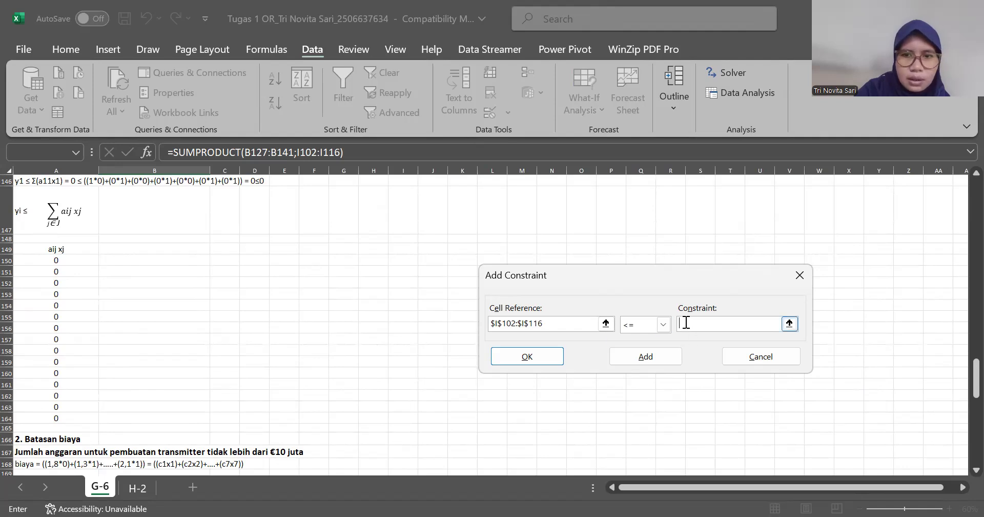
{"action": "left_click", "coordinate": [57, 418]}
{"action": "key", "text": "Up"}
{"action": "key", "text": "Up"}
{"action": "key", "text": "Up"}
{"action": "key", "text": "Up"}
{"action": "key", "text": "Up"}
{"action": "key", "text": "Up"}
{"action": "key", "text": "Up"}
{"action": "key", "text": "Up"}
{"action": "key", "text": "Up"}
{"action": "key", "text": "Up"}
{"action": "key", "text": "Up"}
{"action": "key", "text": "Up"}
{"action": "key", "text": "Up"}
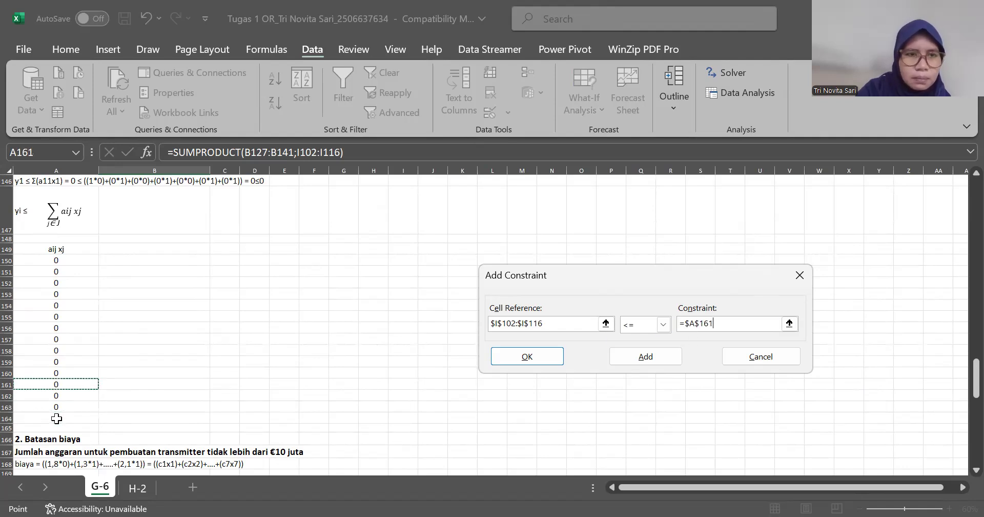
{"action": "key", "text": "Up"}
{"action": "key", "text": "shift+Down"}
{"action": "key", "text": "shift+Down"}
{"action": "key", "text": "shift+Down"}
{"action": "key", "text": "shift+Down"}
{"action": "key", "text": "shift+Down"}
{"action": "key", "text": "shift+Down"}
{"action": "key", "text": "shift+Down"}
{"action": "key", "text": "shift+Down"}
{"action": "key", "text": "shift+Down"}
{"action": "key", "text": "shift+Down"}
{"action": "key", "text": "shift+Down"}
{"action": "key", "text": "shift+Down"}
{"action": "key", "text": "shift+Down"}
{"action": "key", "text": "shift+Down"}
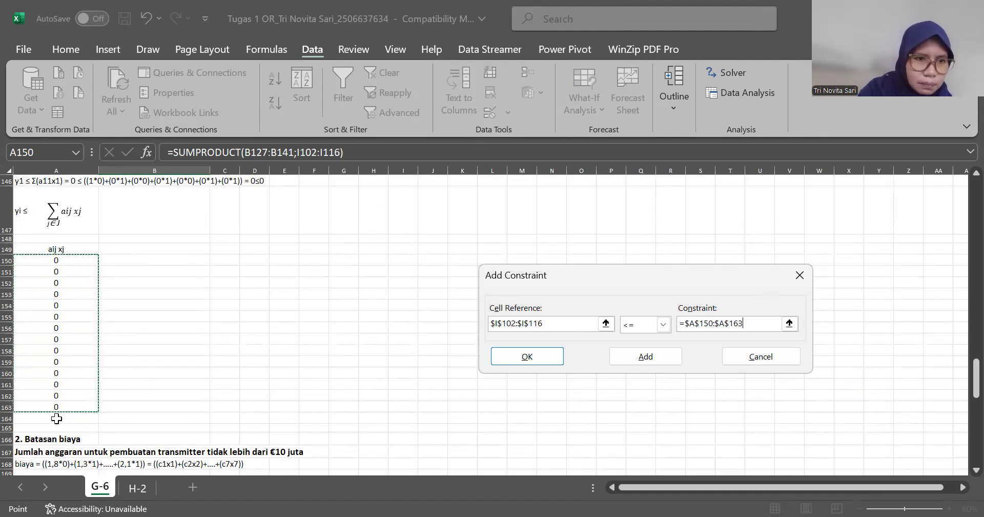
{"action": "left_click", "coordinate": [655, 358]}
Step: Add a Solver constraint limiting the total budget cell $B$171 to <= the budget limit b in B90
{"action": "scroll", "coordinate": [229, 354], "scroll_direction": "down", "scroll_amount": 5}
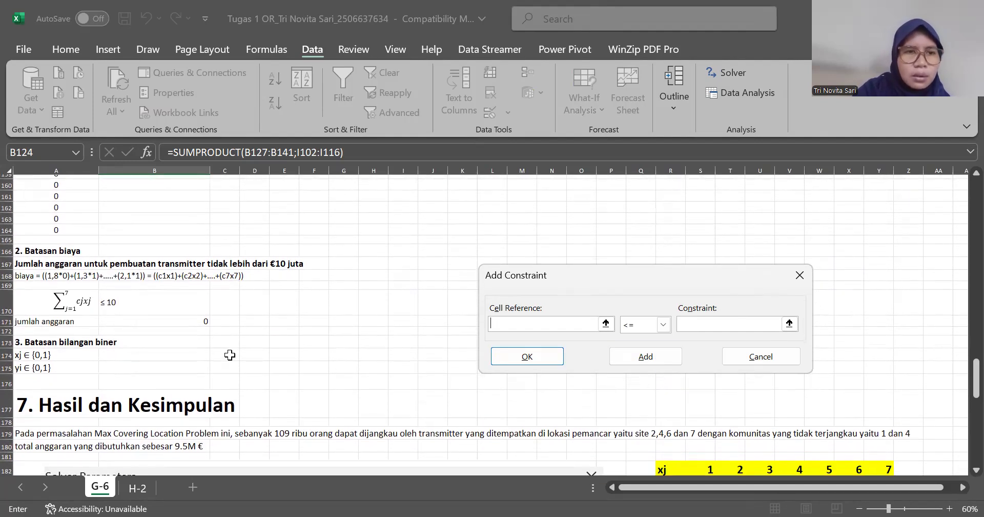
{"action": "left_click", "coordinate": [166, 316]}
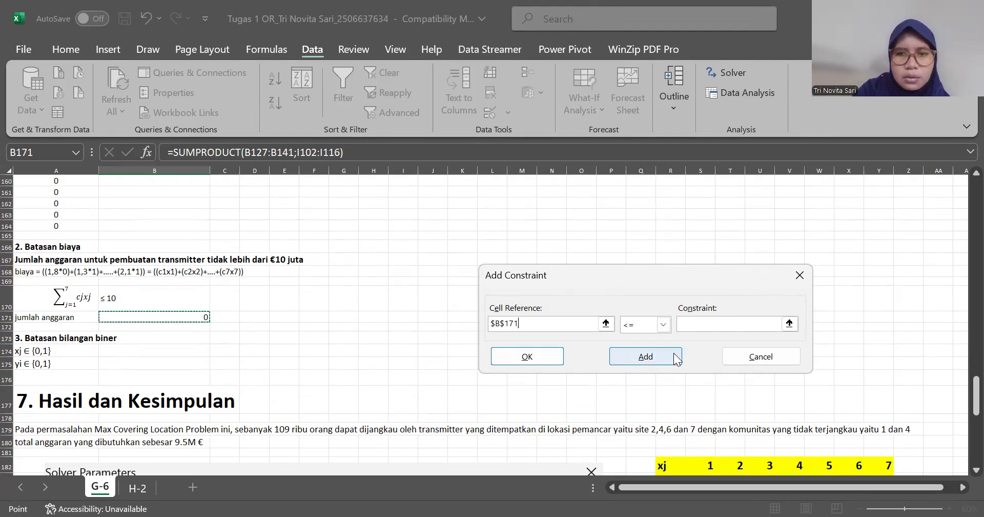
{"action": "left_click", "coordinate": [664, 324]}
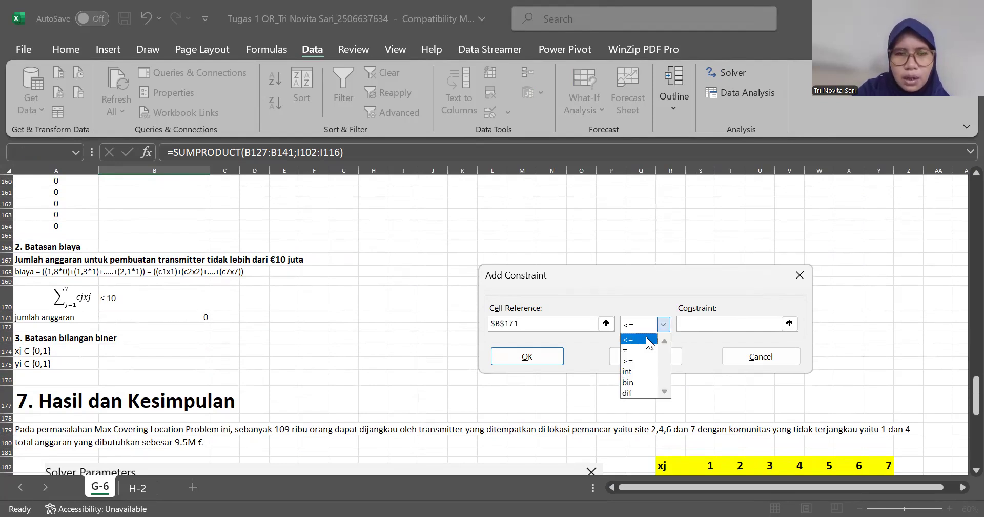
{"action": "left_click", "coordinate": [636, 339]}
{"action": "scroll", "coordinate": [372, 301], "scroll_direction": "up", "scroll_amount": 20}
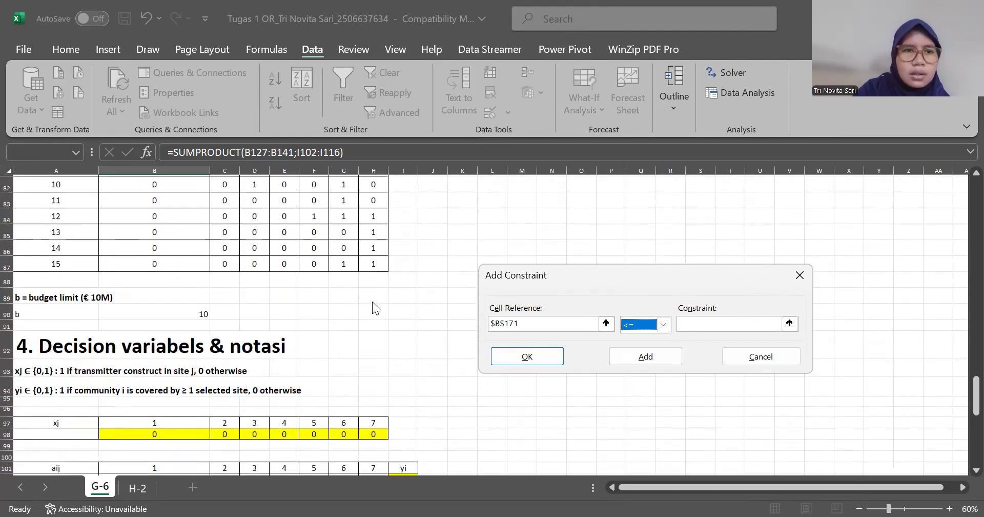
{"action": "scroll", "coordinate": [198, 371], "scroll_direction": "up", "scroll_amount": 1}
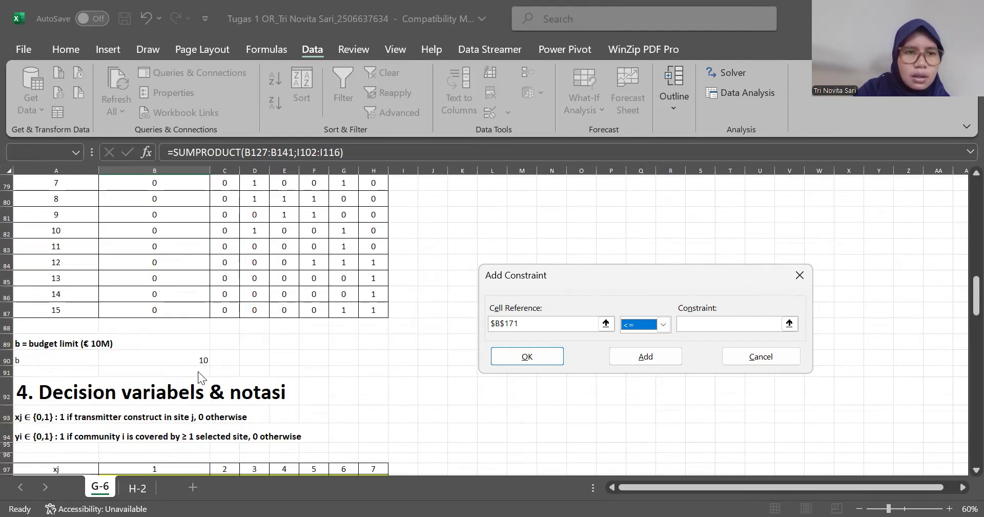
{"action": "left_click", "coordinate": [681, 323]}
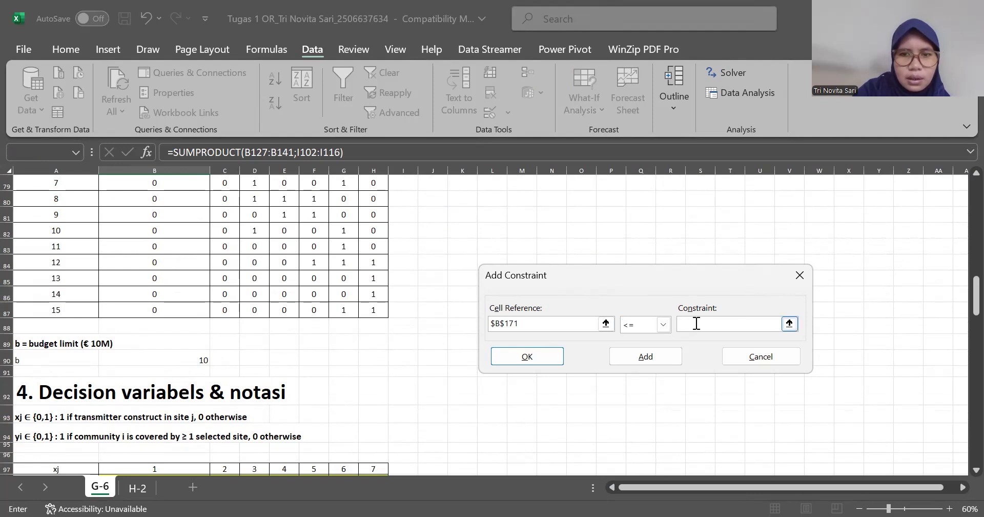
{"action": "left_click", "coordinate": [174, 359]}
{"action": "left_click", "coordinate": [644, 356]}
Step: Add a Solver constraint making the xj cells $B$98:$H$98 binary with the bin operator
{"action": "scroll", "coordinate": [259, 468], "scroll_direction": "down", "scroll_amount": 5}
{"action": "scroll", "coordinate": [259, 468], "scroll_direction": "down", "scroll_amount": 17}
{"action": "scroll", "coordinate": [260, 468], "scroll_direction": "down", "scroll_amount": 3}
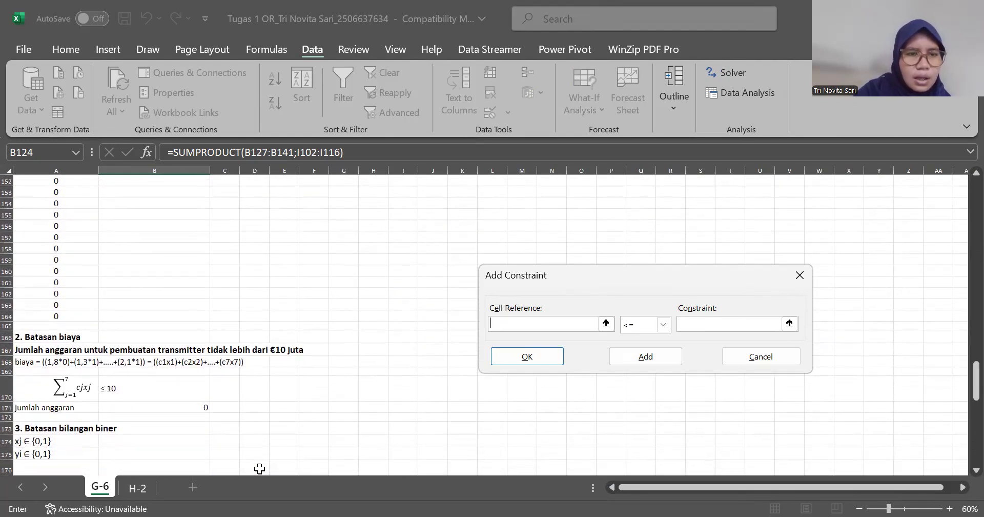
{"action": "scroll", "coordinate": [374, 311], "scroll_direction": "up", "scroll_amount": 20}
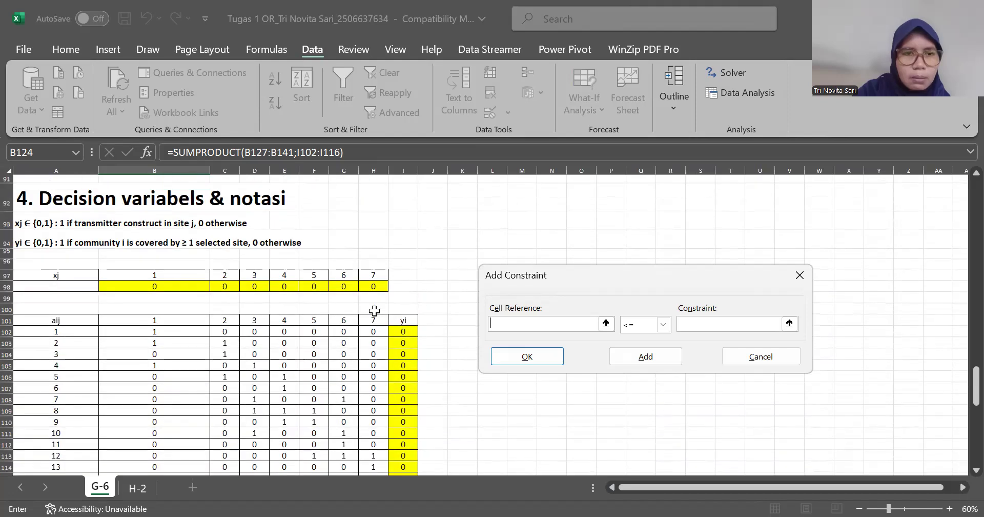
{"action": "left_click", "coordinate": [187, 286]}
{"action": "left_click_drag", "start_coordinate": [317, 290], "coordinate": [371, 291]}
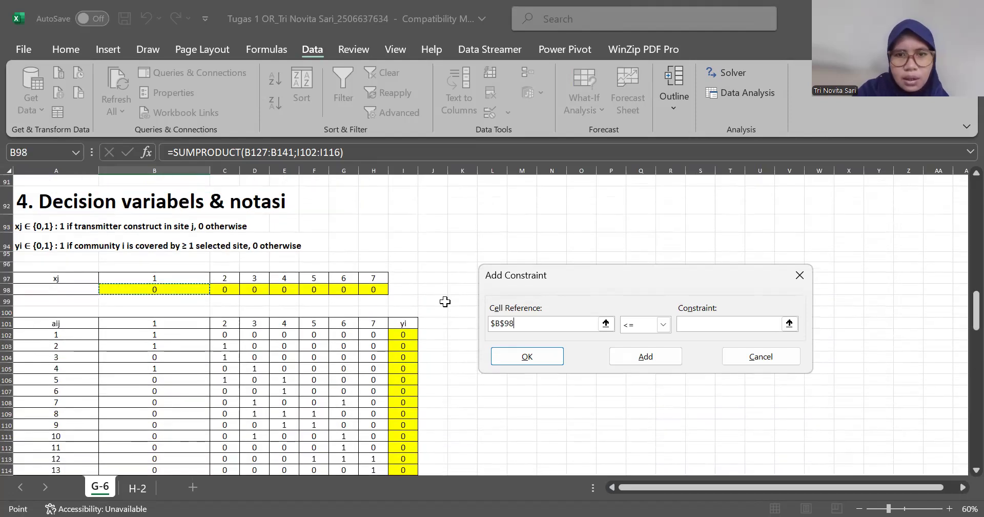
{"action": "left_click", "coordinate": [664, 323]}
{"action": "left_click", "coordinate": [633, 381]}
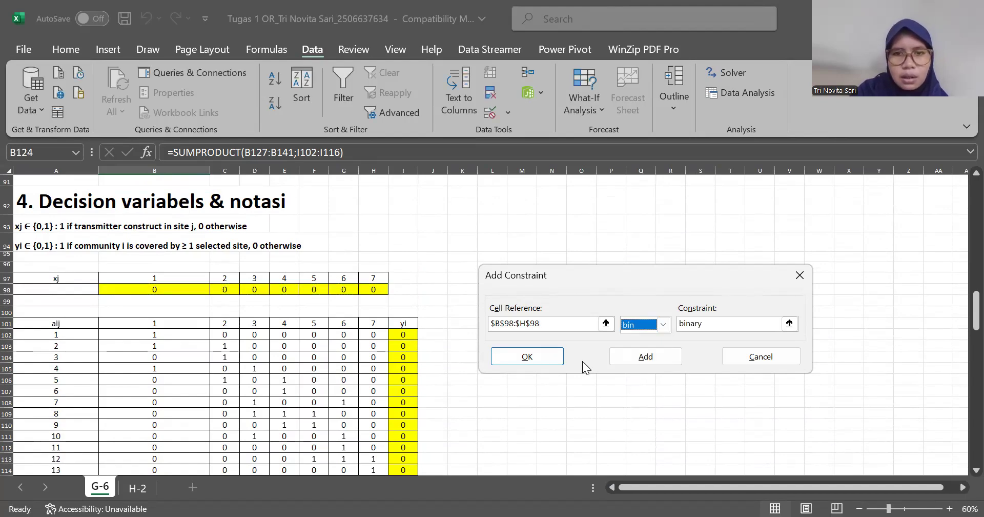
{"action": "left_click", "coordinate": [639, 356]}
Step: Add a Solver constraint making the yi cells $I$102:$I$116 binary with the bin operator
{"action": "scroll", "coordinate": [377, 321], "scroll_direction": "down", "scroll_amount": 2}
{"action": "left_click", "coordinate": [403, 237]}
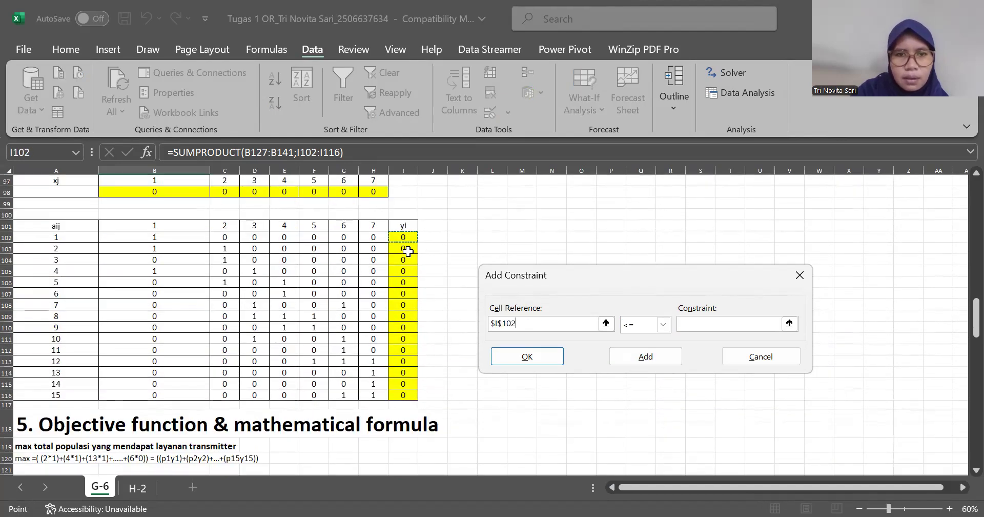
{"action": "left_click", "coordinate": [655, 324]}
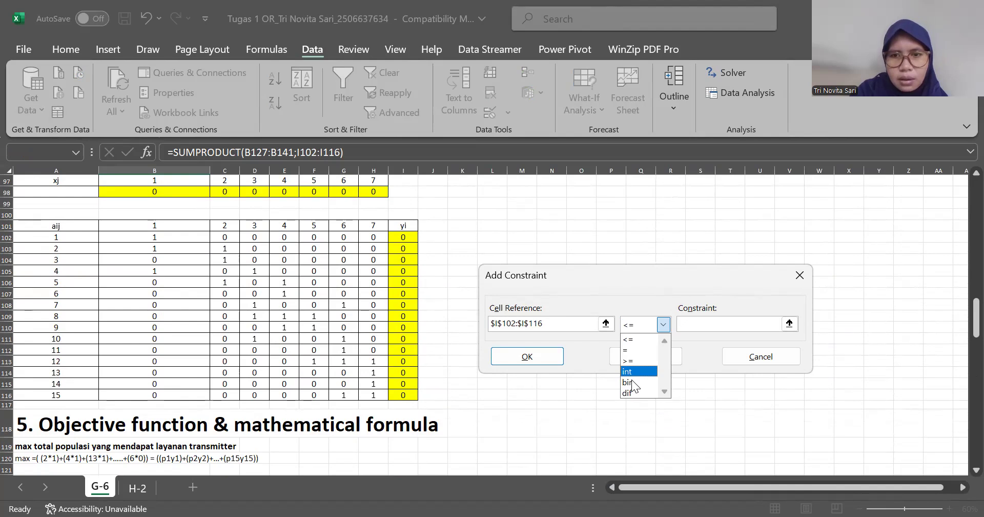
{"action": "left_click", "coordinate": [632, 380]}
{"action": "left_click", "coordinate": [652, 359]}
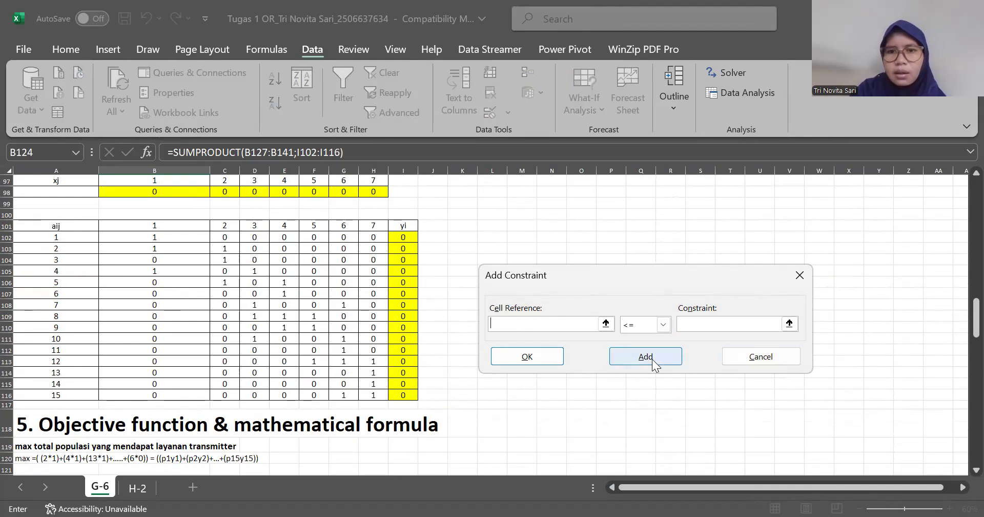
Step: Discard the empty constraint entry, then solve the transmitter model and keep the Solver solution
{"action": "left_click", "coordinate": [544, 356]}
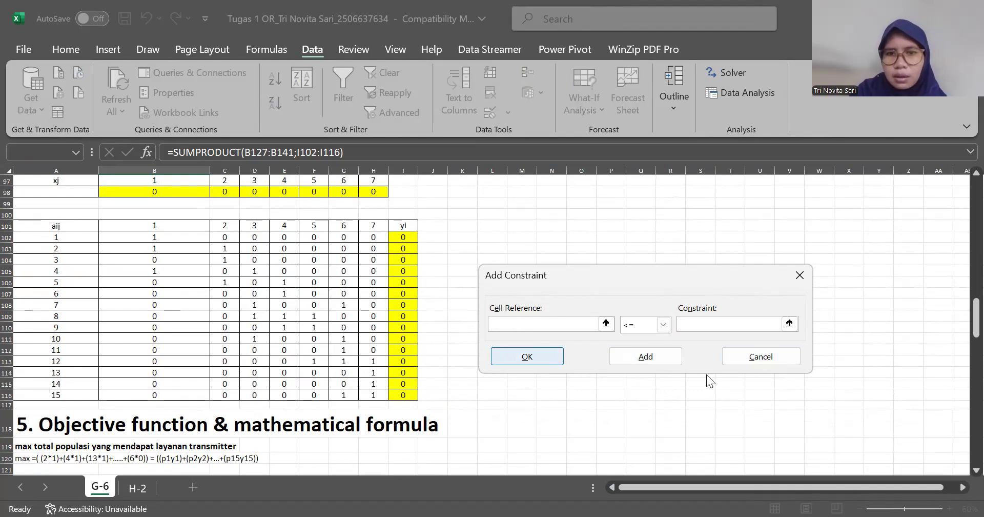
{"action": "left_click", "coordinate": [533, 356]}
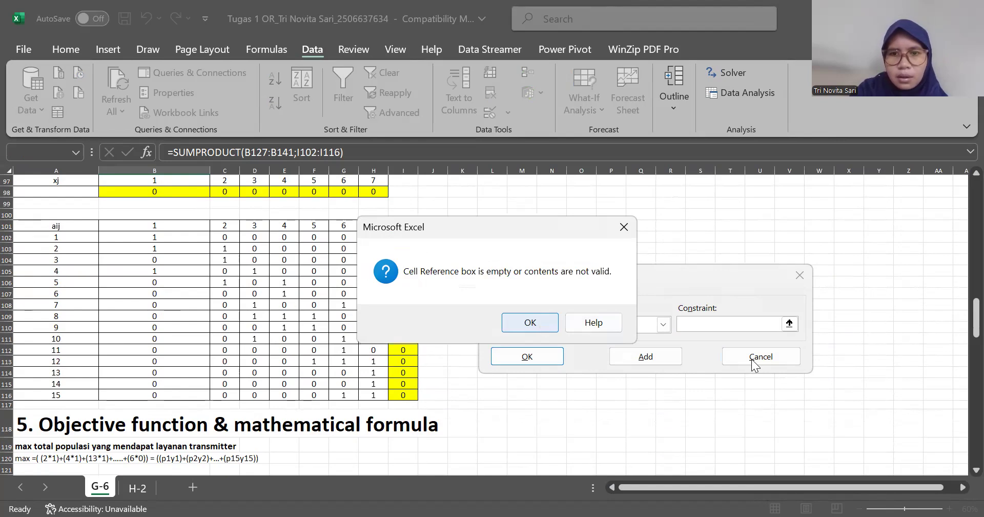
{"action": "left_click", "coordinate": [530, 323]}
{"action": "left_click", "coordinate": [761, 357]}
{"action": "left_click", "coordinate": [646, 382]}
{"action": "left_click", "coordinate": [682, 493]}
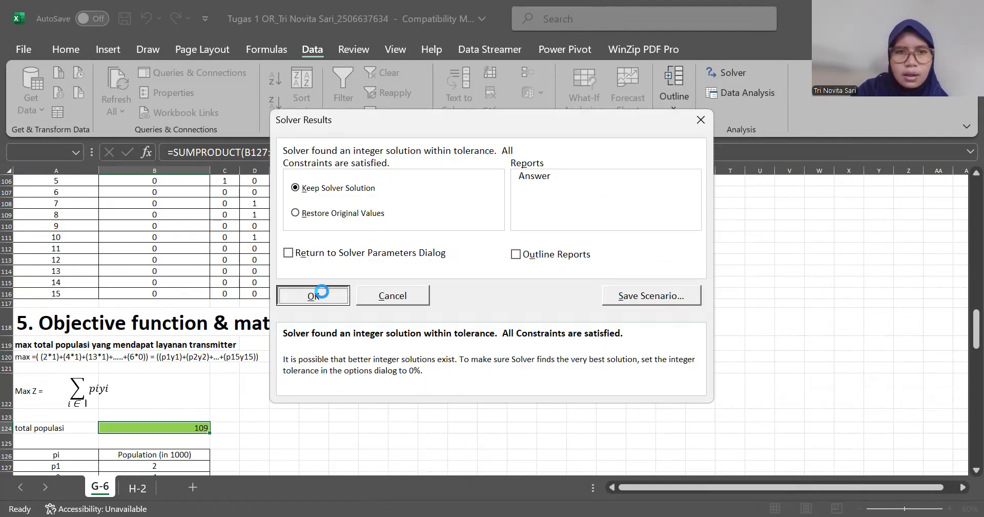
{"action": "left_click", "coordinate": [320, 354]}
Step: Examine the solved xj and yi values, the total population, the total budget and the results and conclusion section
{"action": "scroll", "coordinate": [474, 342], "scroll_direction": "up", "scroll_amount": 5}
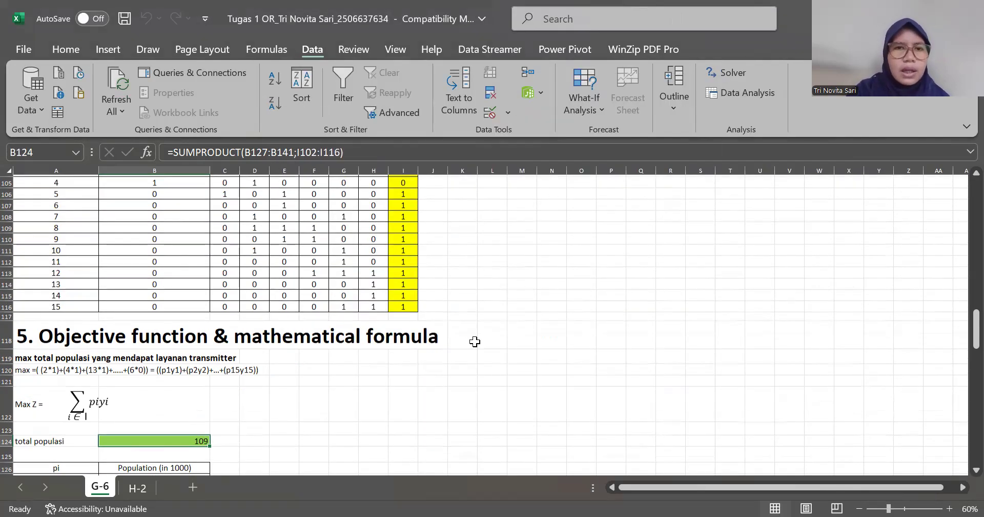
{"action": "scroll", "coordinate": [474, 341], "scroll_direction": "up", "scroll_amount": 1}
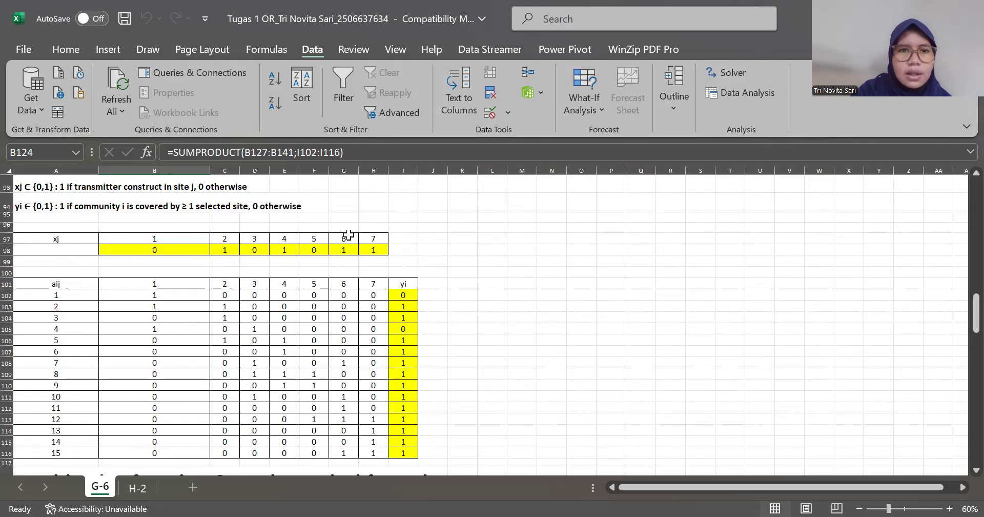
{"action": "scroll", "coordinate": [364, 290], "scroll_direction": "down", "scroll_amount": 2}
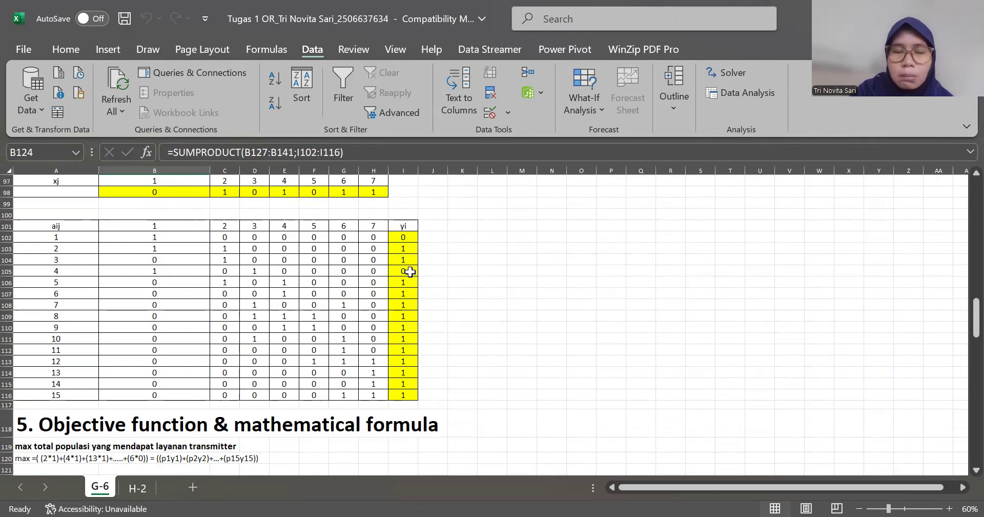
{"action": "scroll", "coordinate": [372, 361], "scroll_direction": "down", "scroll_amount": 5}
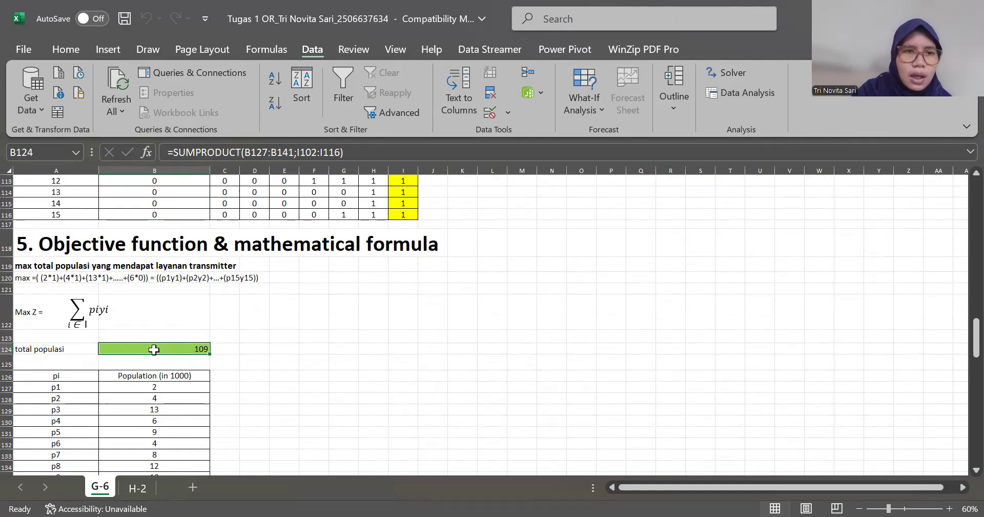
{"action": "scroll", "coordinate": [287, 408], "scroll_direction": "down", "scroll_amount": 11}
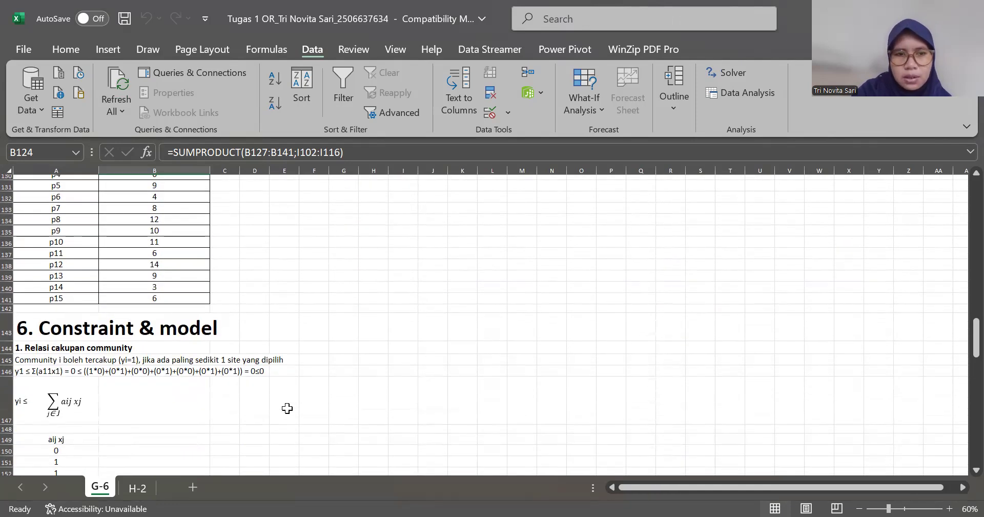
{"action": "scroll", "coordinate": [287, 408], "scroll_direction": "down", "scroll_amount": 5}
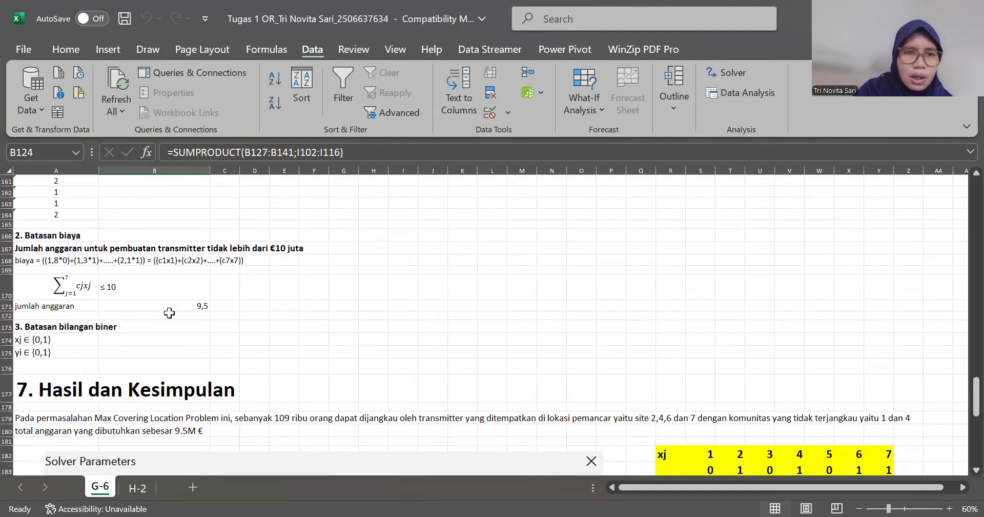
{"action": "left_click", "coordinate": [169, 308]}
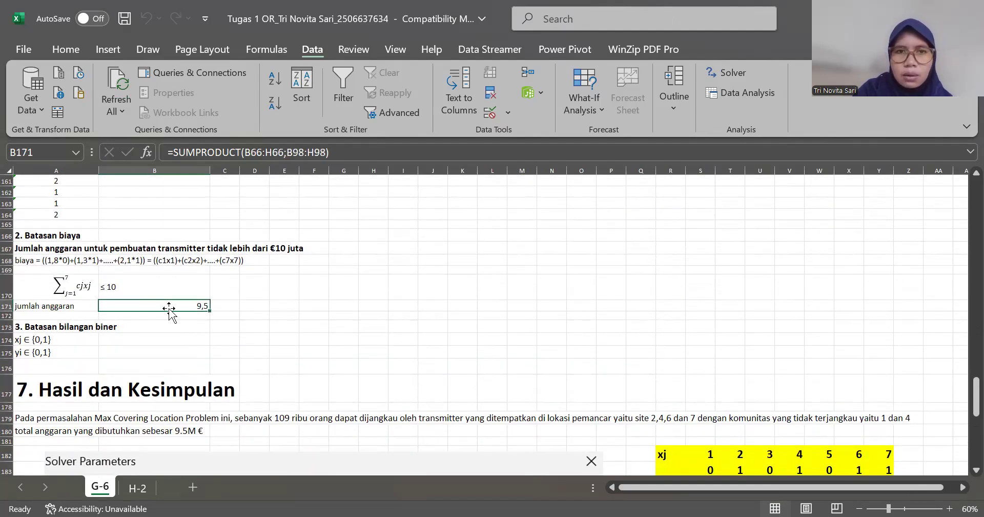
{"action": "scroll", "coordinate": [286, 352], "scroll_direction": "down", "scroll_amount": 2}
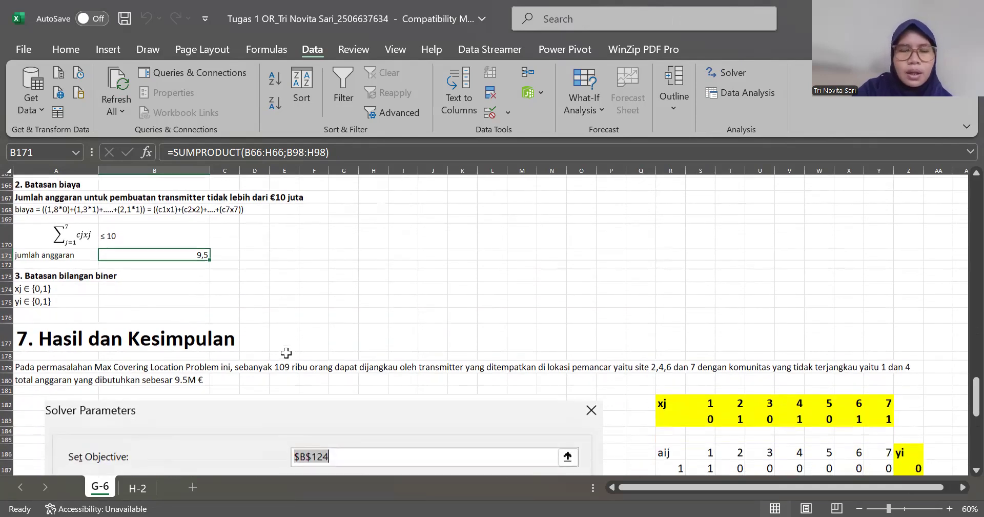
{"action": "scroll", "coordinate": [486, 403], "scroll_direction": "down", "scroll_amount": 5}
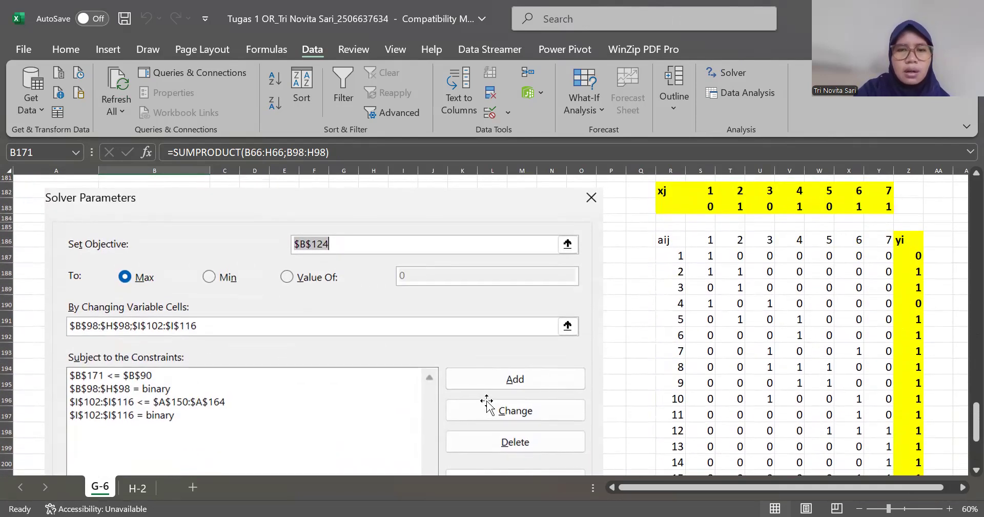
{"action": "scroll", "coordinate": [487, 402], "scroll_direction": "down", "scroll_amount": 3, "text": "ctrl"}
{"action": "scroll", "coordinate": [487, 402], "scroll_direction": "down", "scroll_amount": 3}
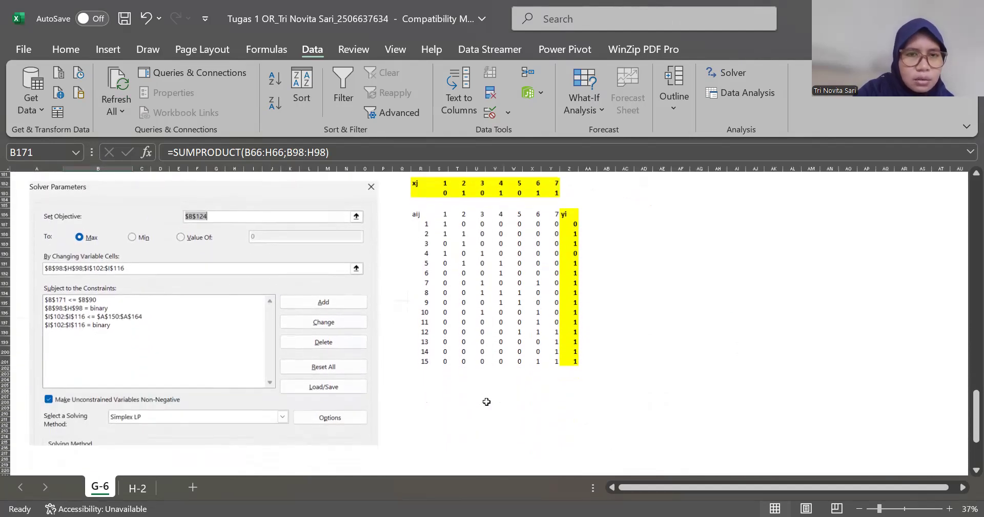
Step: Open worksheet H-2 and read the publicity campaign problem and its media data in Table 13.2
{"action": "left_click", "coordinate": [139, 488]}
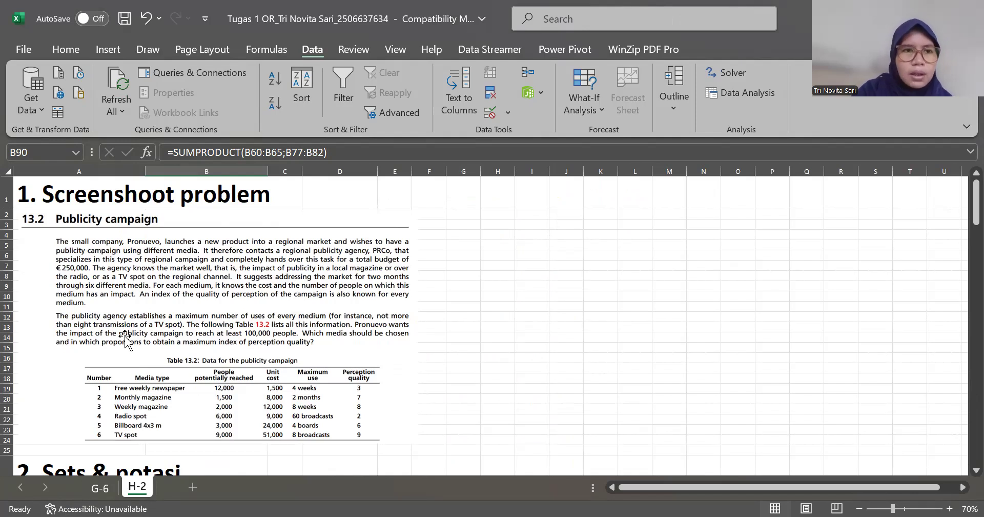
{"action": "scroll", "coordinate": [125, 341], "scroll_direction": "down", "scroll_amount": 1}
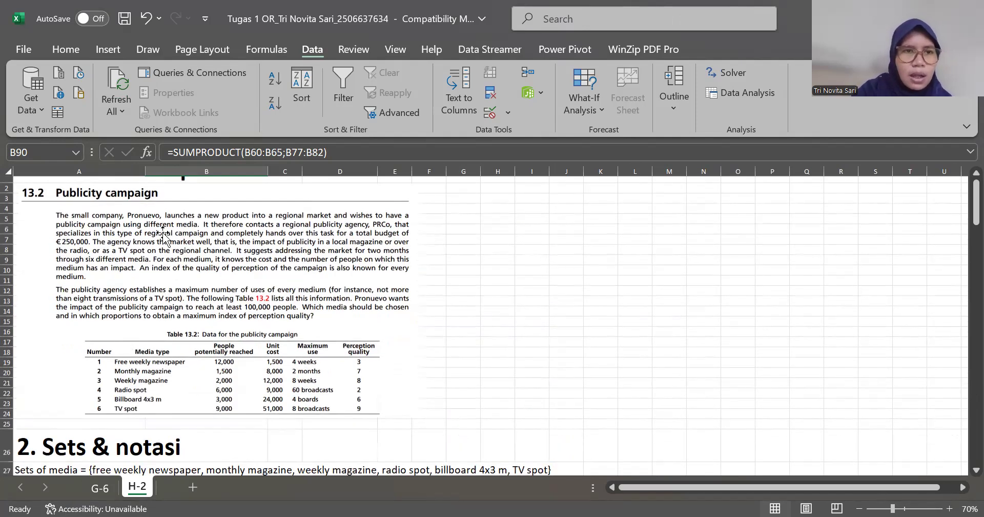
{"action": "scroll", "coordinate": [164, 233], "scroll_direction": "down", "scroll_amount": 1}
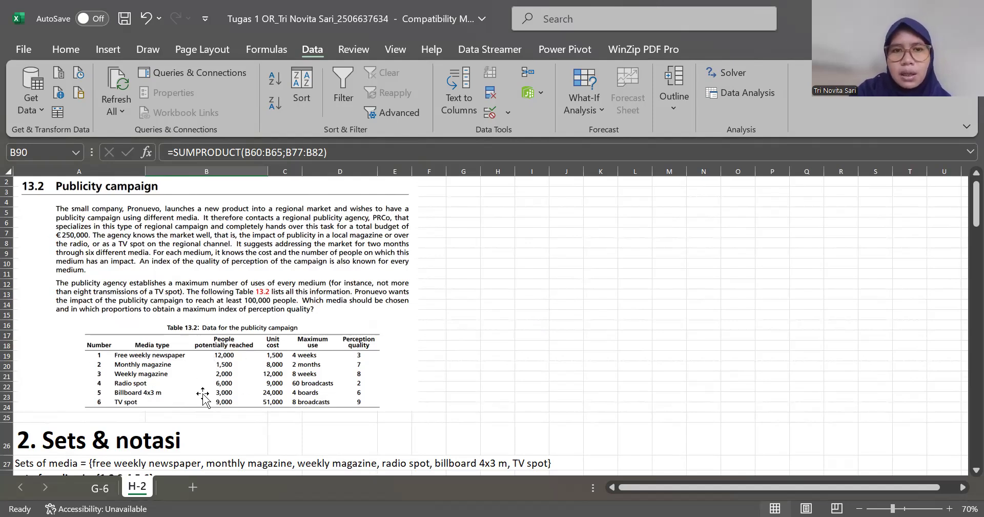
{"action": "scroll", "coordinate": [216, 392], "scroll_direction": "up", "scroll_amount": 2}
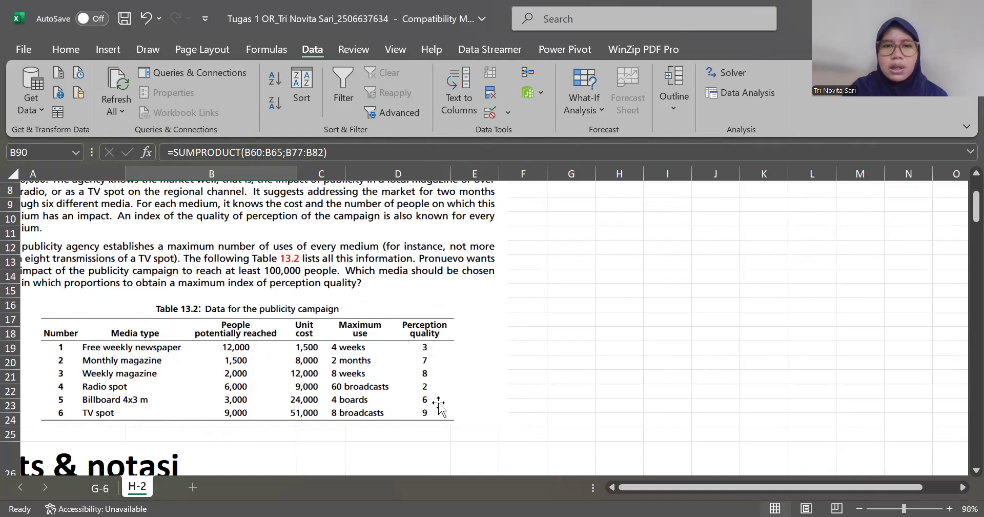
{"action": "scroll", "coordinate": [330, 322], "scroll_direction": "left", "scroll_amount": 3}
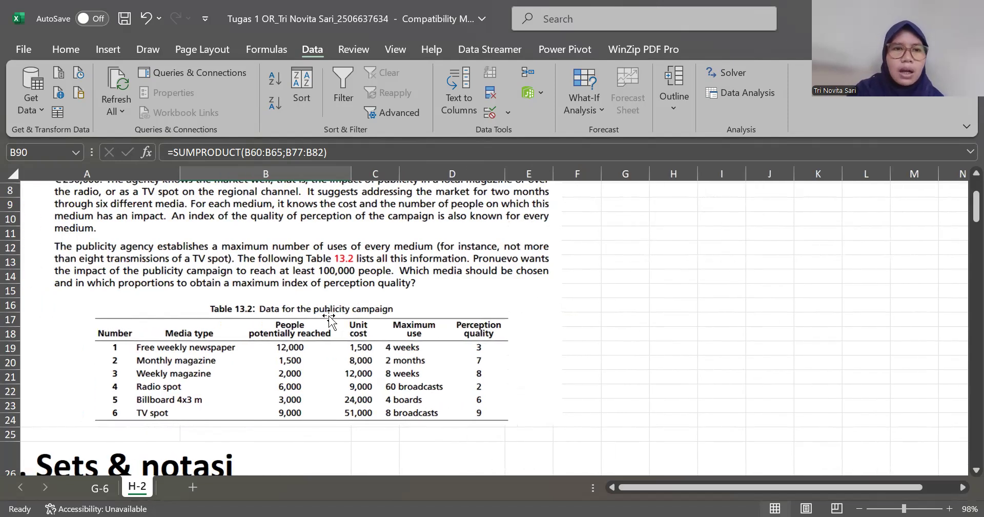
{"action": "scroll", "coordinate": [349, 267], "scroll_direction": "left", "scroll_amount": 1}
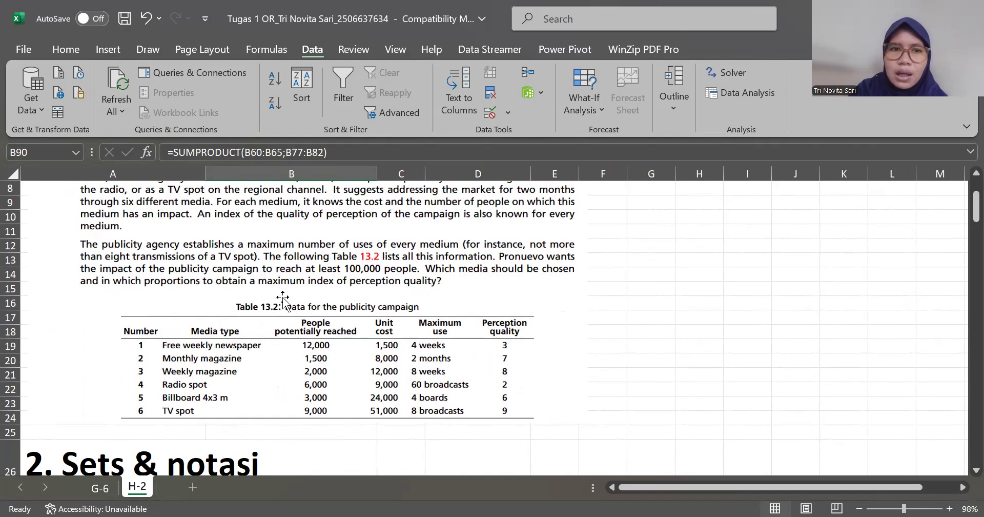
Step: Review the media set and the parameters pj, cj, mj, qj, budget b and pmin in sections 2 and 3
{"action": "scroll", "coordinate": [418, 364], "scroll_direction": "down", "scroll_amount": 3}
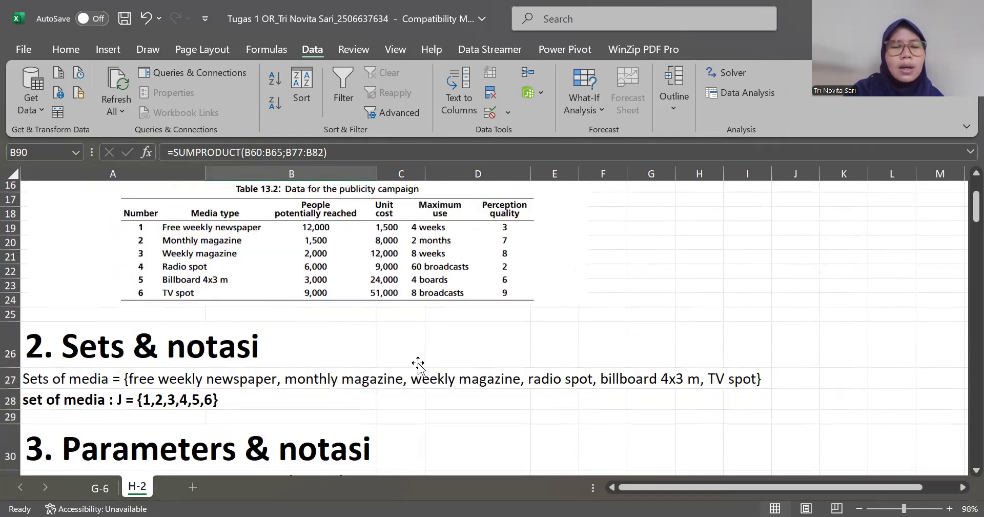
{"action": "scroll", "coordinate": [418, 364], "scroll_direction": "down", "scroll_amount": 3, "text": "ctrl"}
{"action": "scroll", "coordinate": [417, 362], "scroll_direction": "down", "scroll_amount": 3}
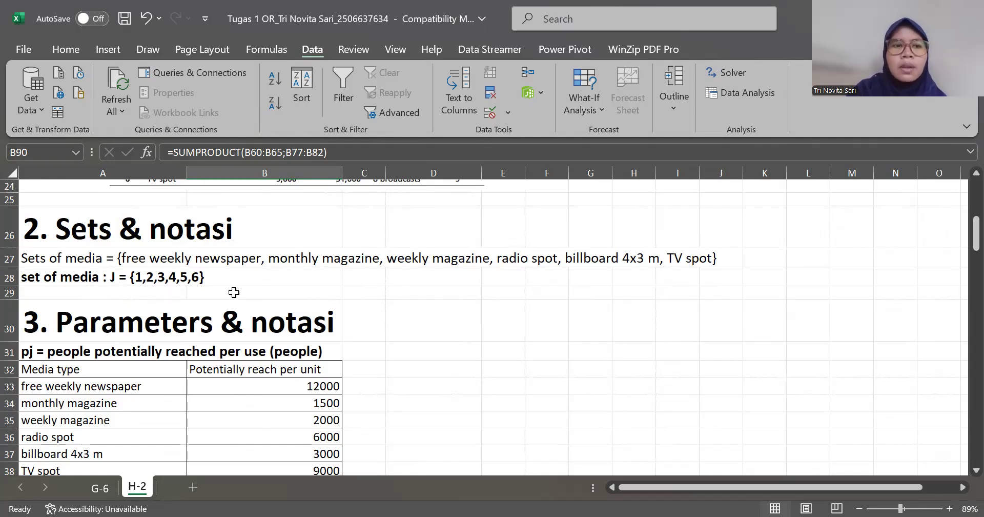
{"action": "scroll", "coordinate": [234, 292], "scroll_direction": "down", "scroll_amount": 2}
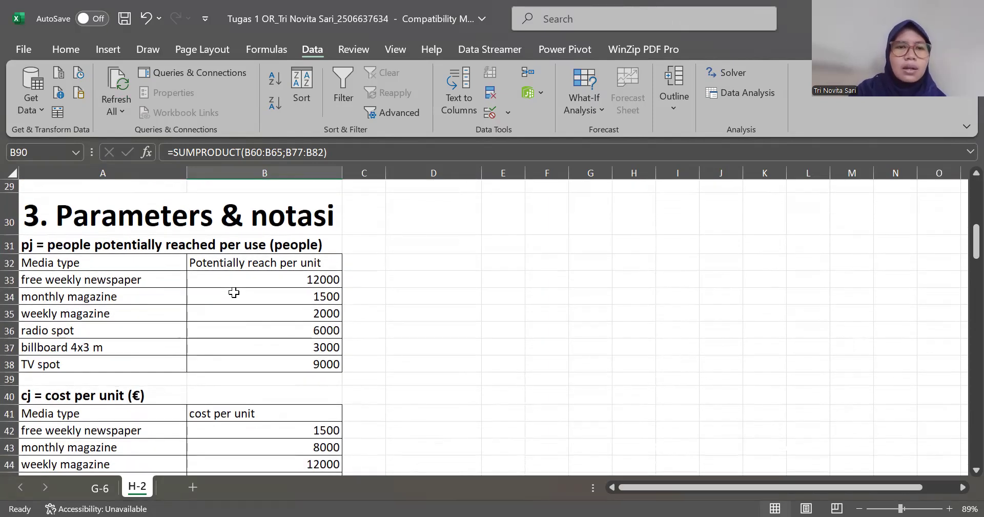
{"action": "scroll", "coordinate": [234, 292], "scroll_direction": "down", "scroll_amount": 2, "text": "ctrl"}
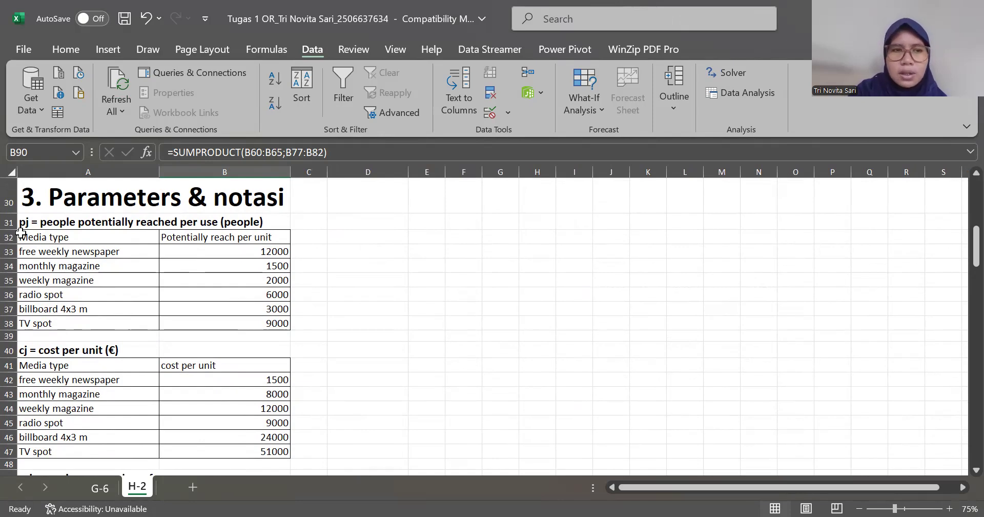
{"action": "scroll", "coordinate": [158, 372], "scroll_direction": "down", "scroll_amount": 3}
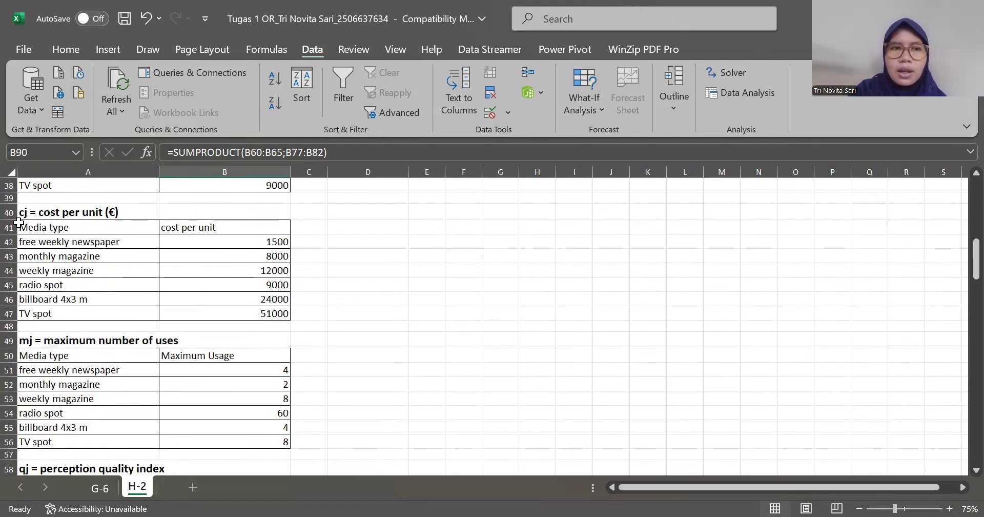
{"action": "scroll", "coordinate": [163, 305], "scroll_direction": "down", "scroll_amount": 4}
{"action": "scroll", "coordinate": [165, 306], "scroll_direction": "up", "scroll_amount": 1}
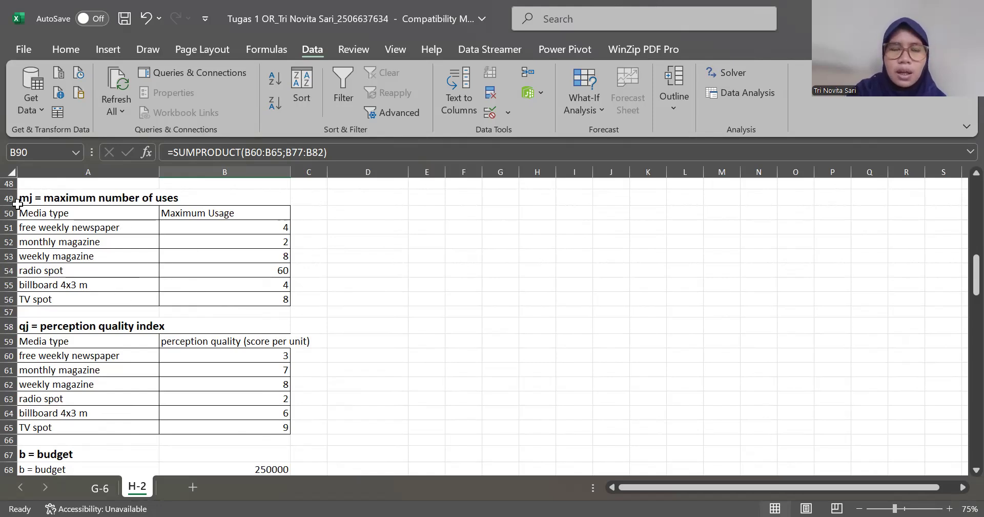
{"action": "scroll", "coordinate": [93, 360], "scroll_direction": "down", "scroll_amount": 3}
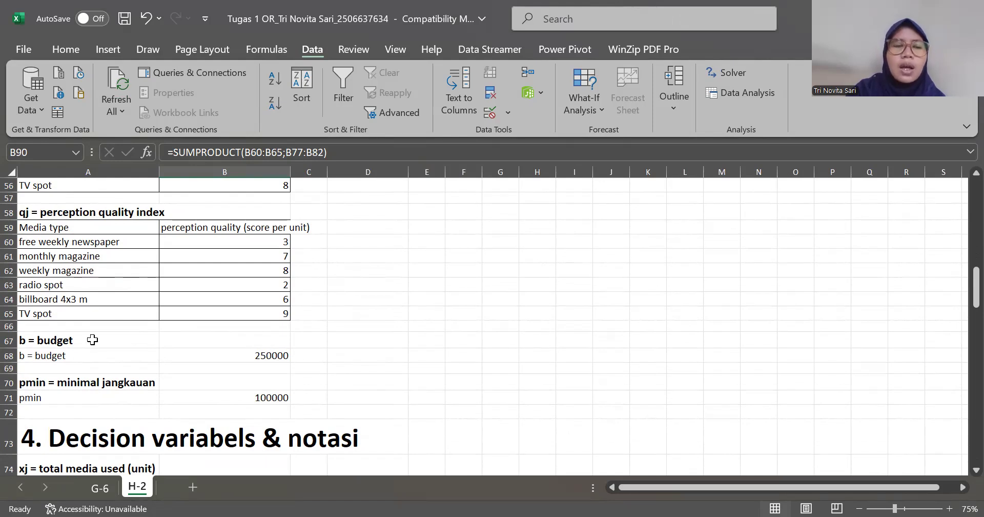
{"action": "left_click", "coordinate": [244, 355]}
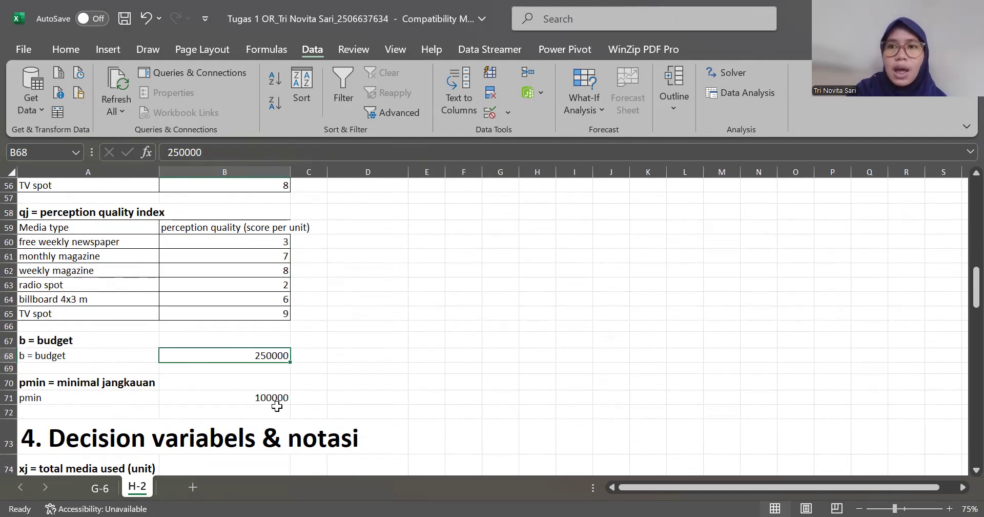
Step: Examine the xj decision variables and the objective function in sections 4 and 5, comparing them with the qj perception quality index
{"action": "scroll", "coordinate": [224, 360], "scroll_direction": "down", "scroll_amount": 5}
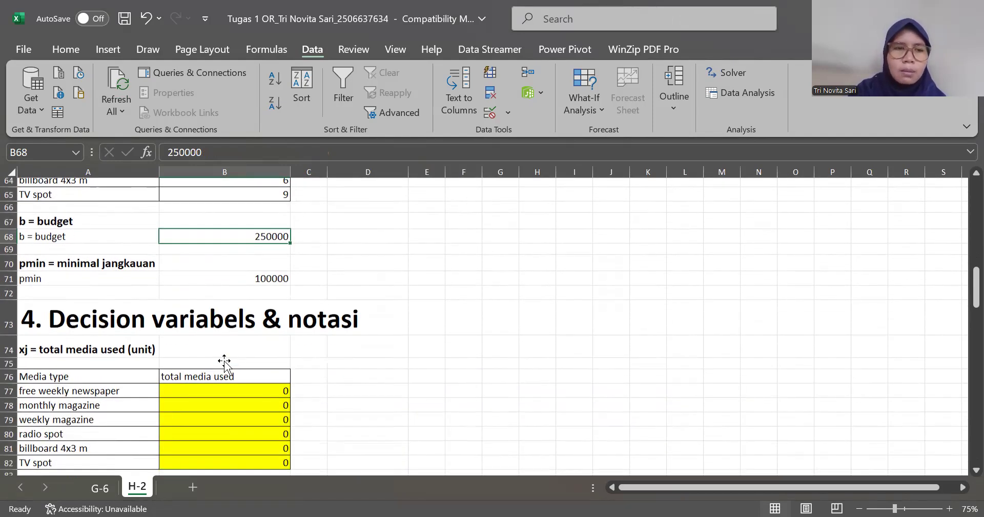
{"action": "scroll", "coordinate": [224, 361], "scroll_direction": "down", "scroll_amount": 1}
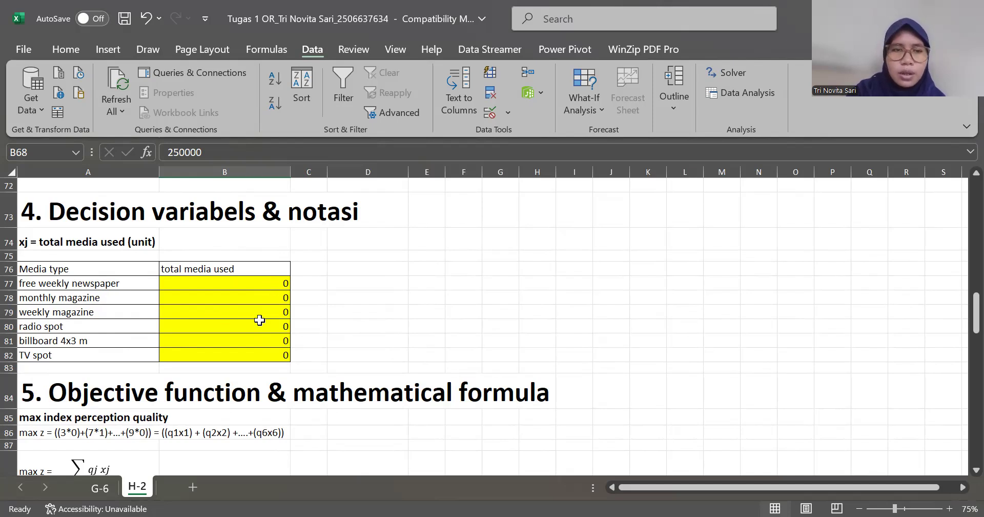
{"action": "scroll", "coordinate": [248, 356], "scroll_direction": "down", "scroll_amount": 3}
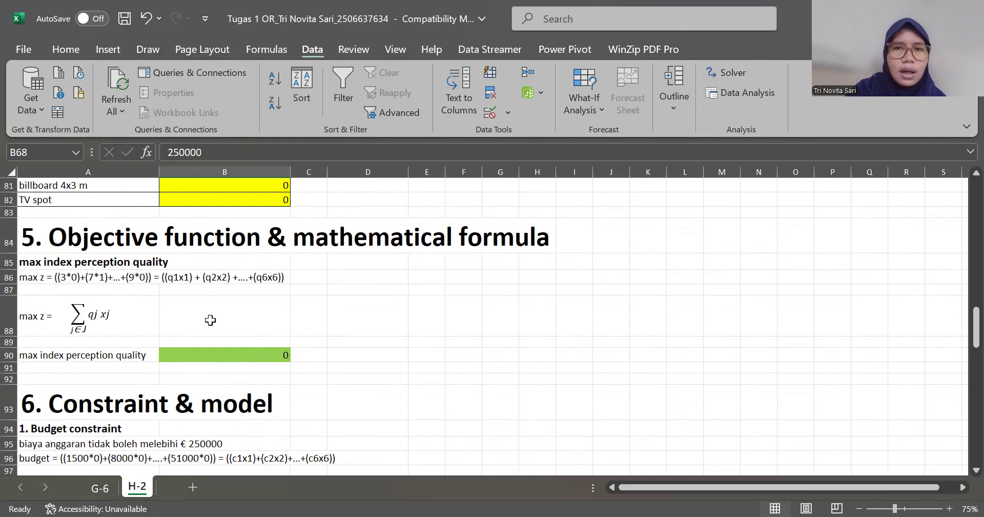
{"action": "scroll", "coordinate": [228, 270], "scroll_direction": "up", "scroll_amount": 1}
{"action": "scroll", "coordinate": [228, 270], "scroll_direction": "down", "scroll_amount": 1}
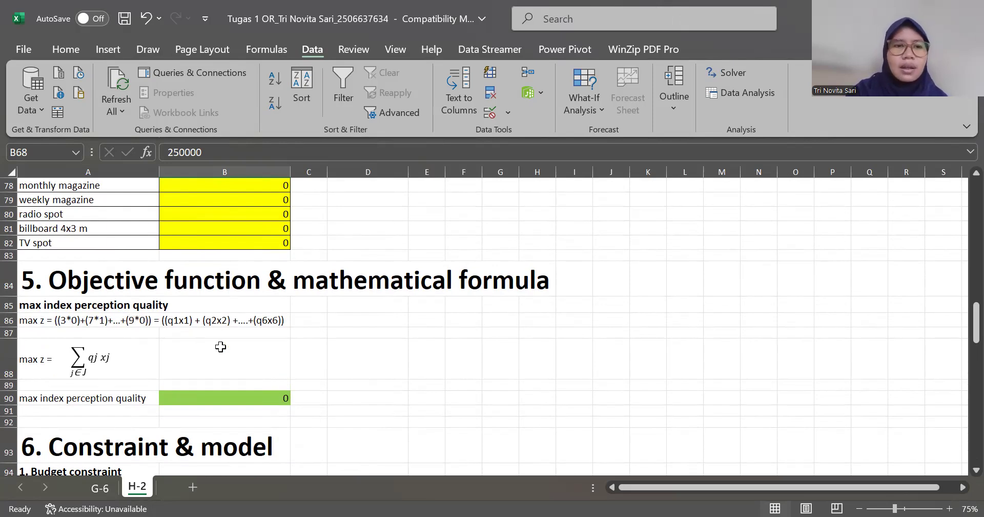
{"action": "scroll", "coordinate": [115, 333], "scroll_direction": "down", "scroll_amount": 1}
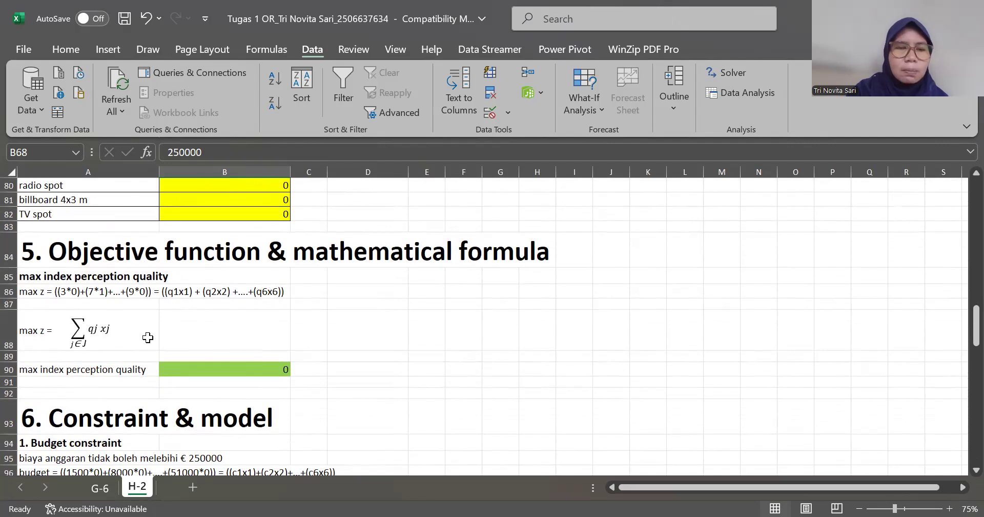
{"action": "scroll", "coordinate": [261, 296], "scroll_direction": "up", "scroll_amount": 5}
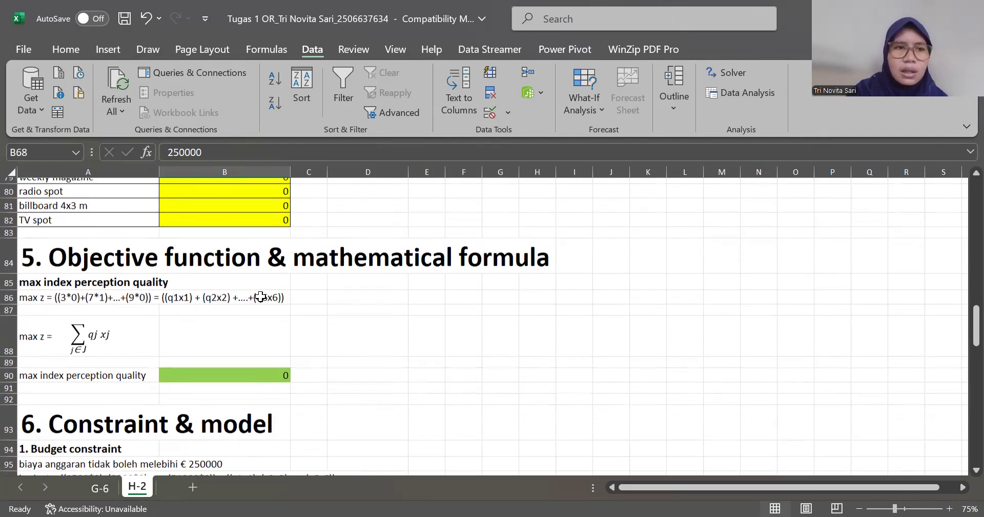
{"action": "scroll", "coordinate": [261, 296], "scroll_direction": "up", "scroll_amount": 5}
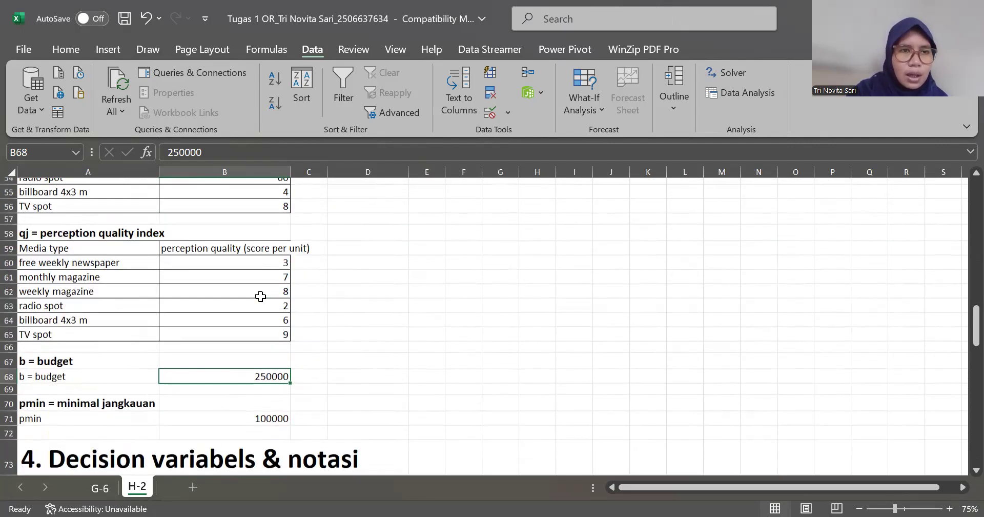
{"action": "scroll", "coordinate": [246, 384], "scroll_direction": "down", "scroll_amount": 7}
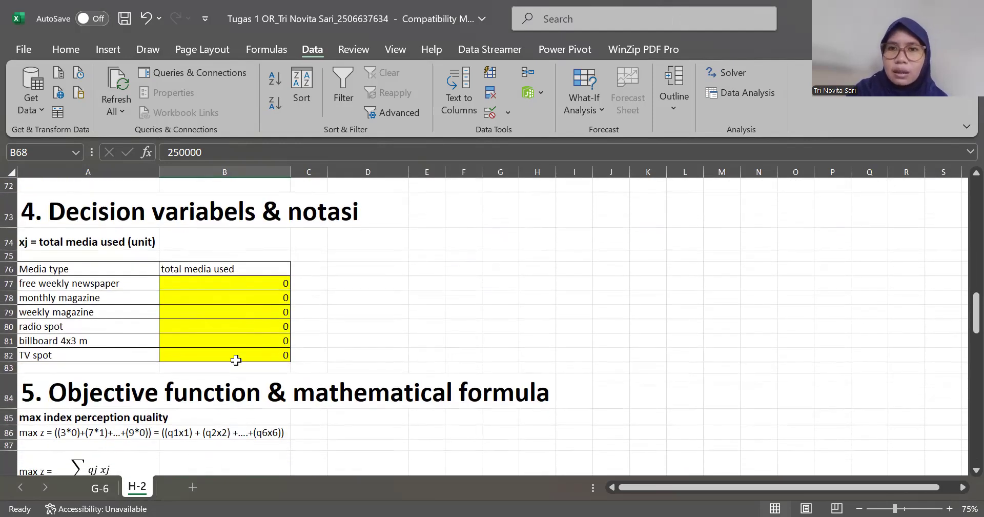
Step: Inspect the max index perception quality formula in B90 and trace its referenced qj and xj ranges, leaving the formula unchanged
{"action": "scroll", "coordinate": [234, 359], "scroll_direction": "down", "scroll_amount": 3}
{"action": "left_click", "coordinate": [218, 386]}
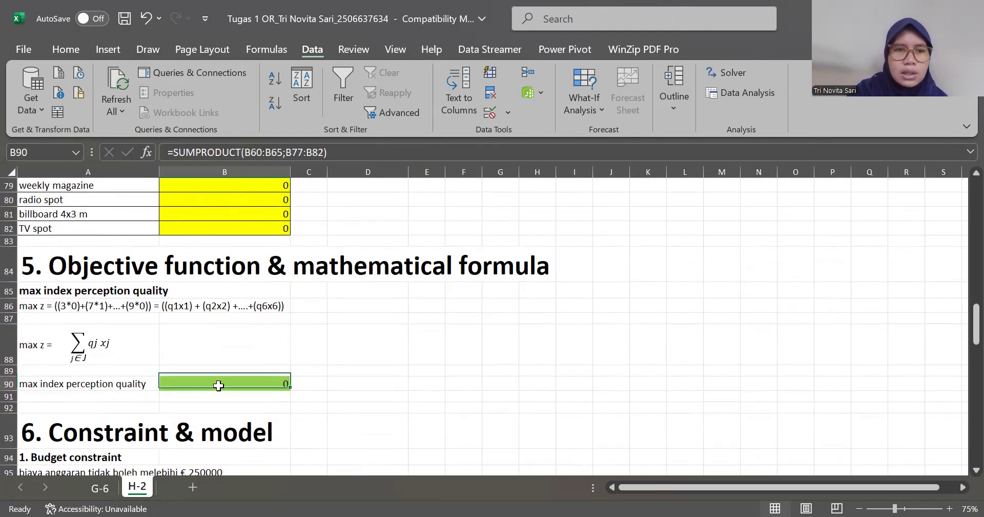
{"action": "left_click", "coordinate": [367, 155]}
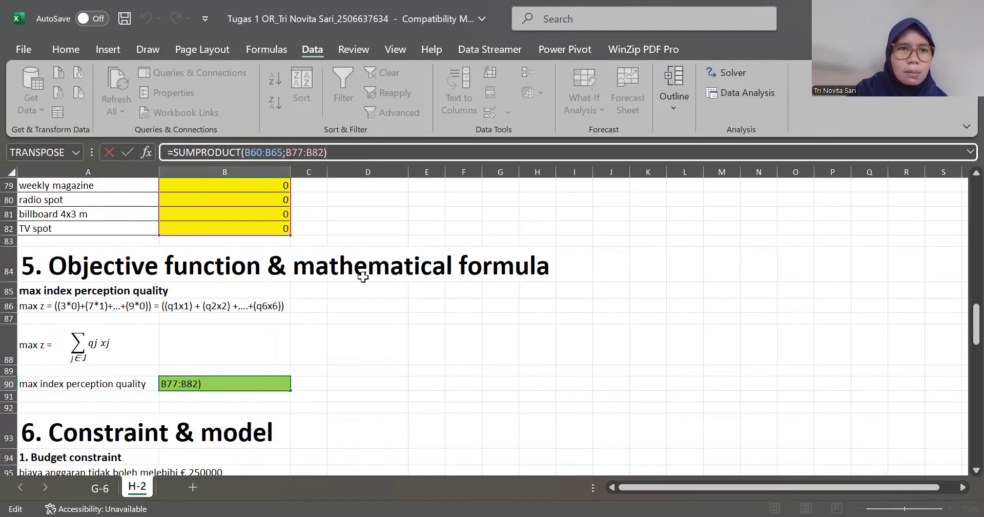
{"action": "scroll", "coordinate": [361, 277], "scroll_direction": "up", "scroll_amount": 3}
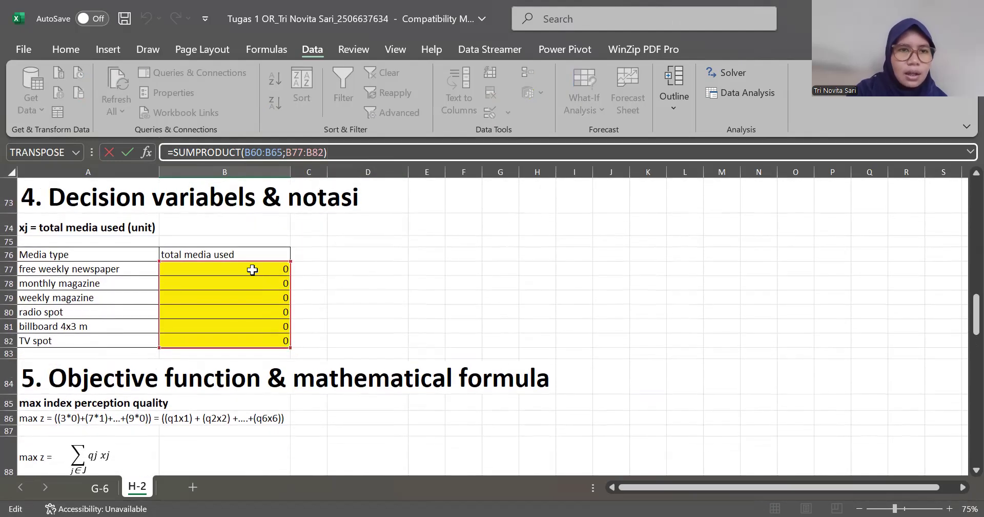
{"action": "scroll", "coordinate": [255, 318], "scroll_direction": "up", "scroll_amount": 5}
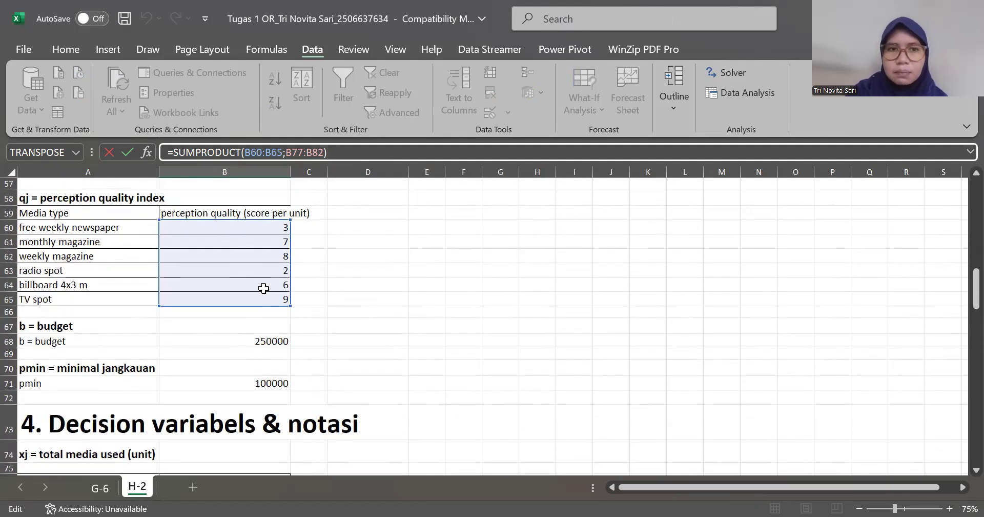
{"action": "scroll", "coordinate": [262, 287], "scroll_direction": "down", "scroll_amount": 7}
{"action": "scroll", "coordinate": [264, 288], "scroll_direction": "down", "scroll_amount": 5}
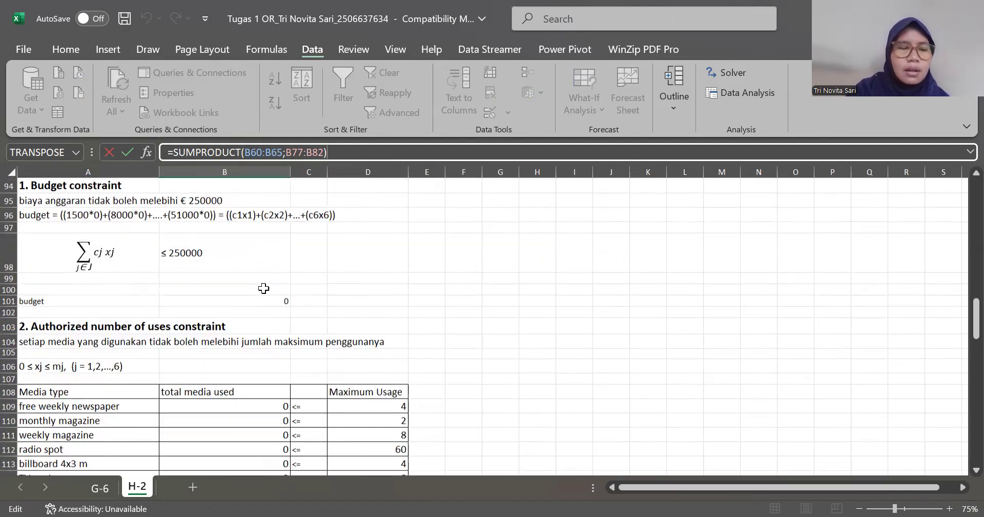
{"action": "left_click", "coordinate": [457, 326]}
Step: Read the budget constraint and trace the xj and cj ranges referenced by the budget formula in B101, leaving it unchanged
{"action": "scroll", "coordinate": [363, 317], "scroll_direction": "up", "scroll_amount": 2}
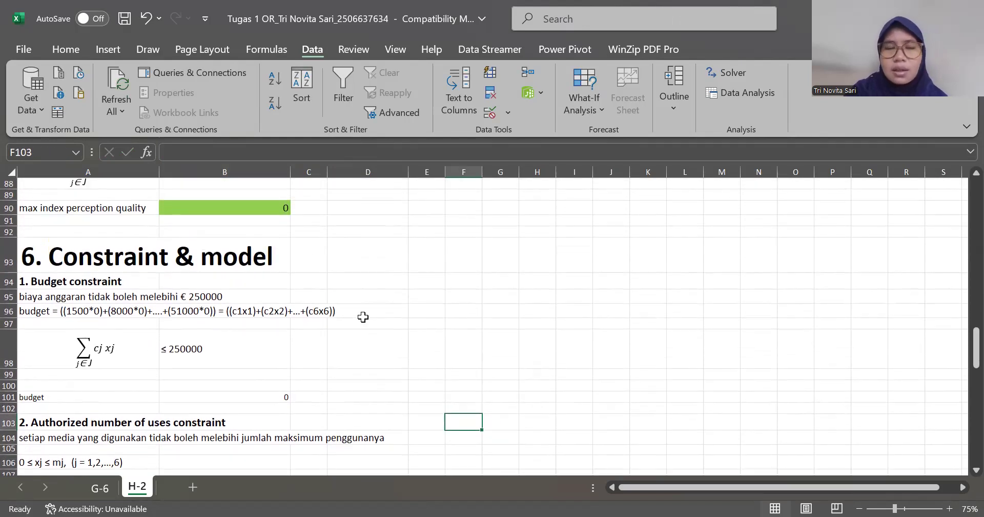
{"action": "scroll", "coordinate": [363, 317], "scroll_direction": "down", "scroll_amount": 2}
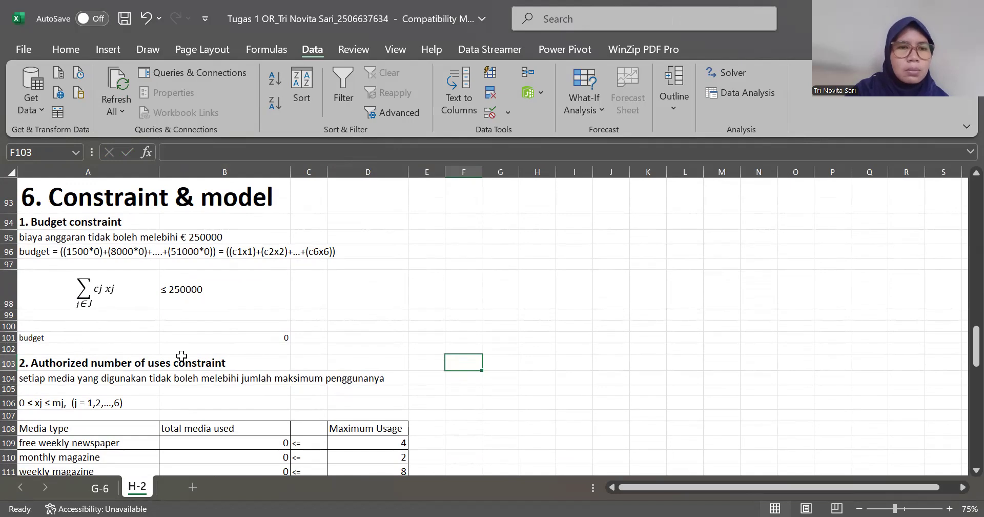
{"action": "left_click", "coordinate": [239, 338]}
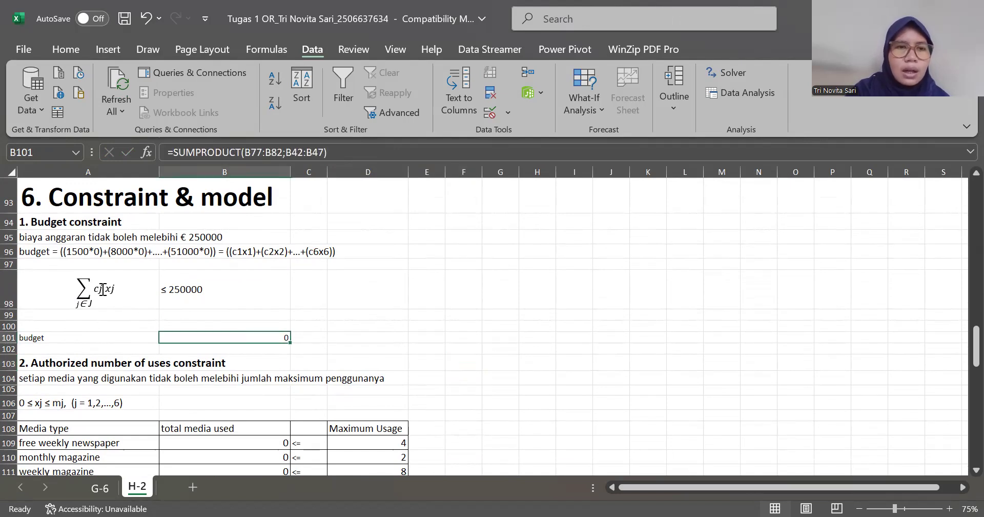
{"action": "left_click", "coordinate": [348, 151]}
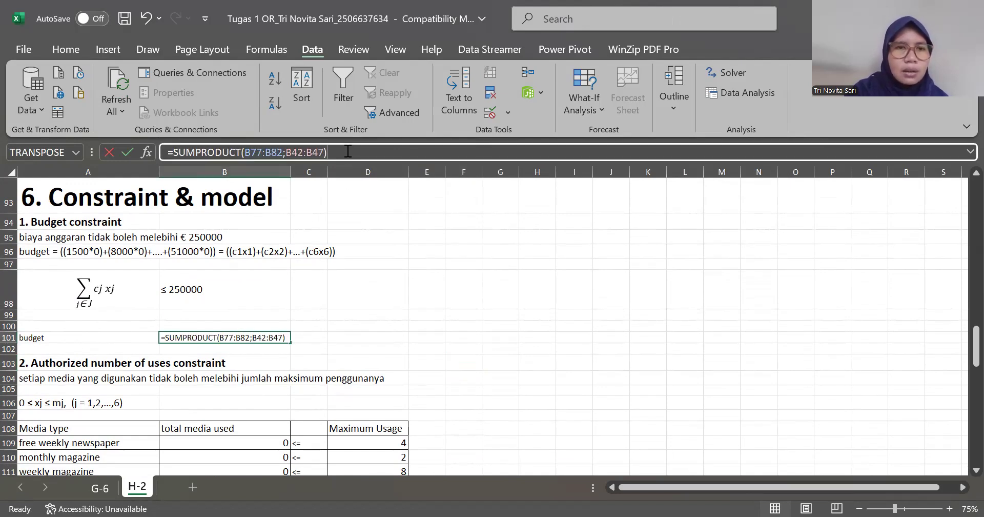
{"action": "scroll", "coordinate": [275, 254], "scroll_direction": "up", "scroll_amount": 3}
{"action": "scroll", "coordinate": [274, 254], "scroll_direction": "up", "scroll_amount": 5}
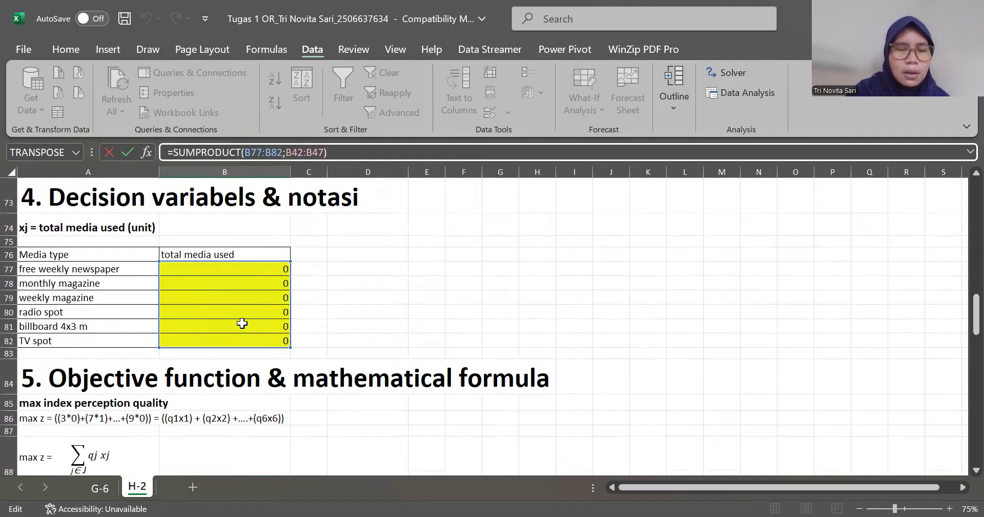
{"action": "scroll", "coordinate": [244, 311], "scroll_direction": "up", "scroll_amount": 9}
{"action": "scroll", "coordinate": [242, 316], "scroll_direction": "up", "scroll_amount": 3}
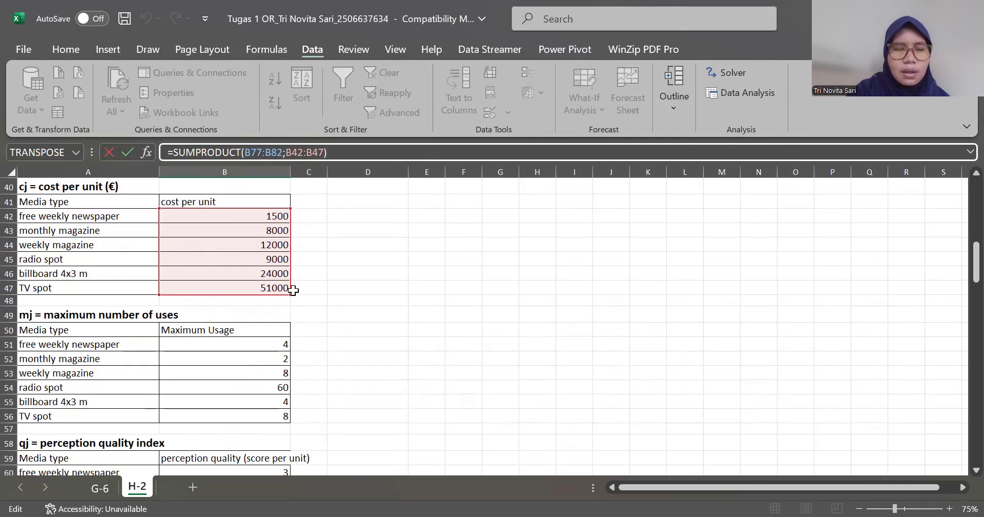
{"action": "scroll", "coordinate": [308, 319], "scroll_direction": "down", "scroll_amount": 15}
{"action": "scroll", "coordinate": [309, 319], "scroll_direction": "down", "scroll_amount": 5}
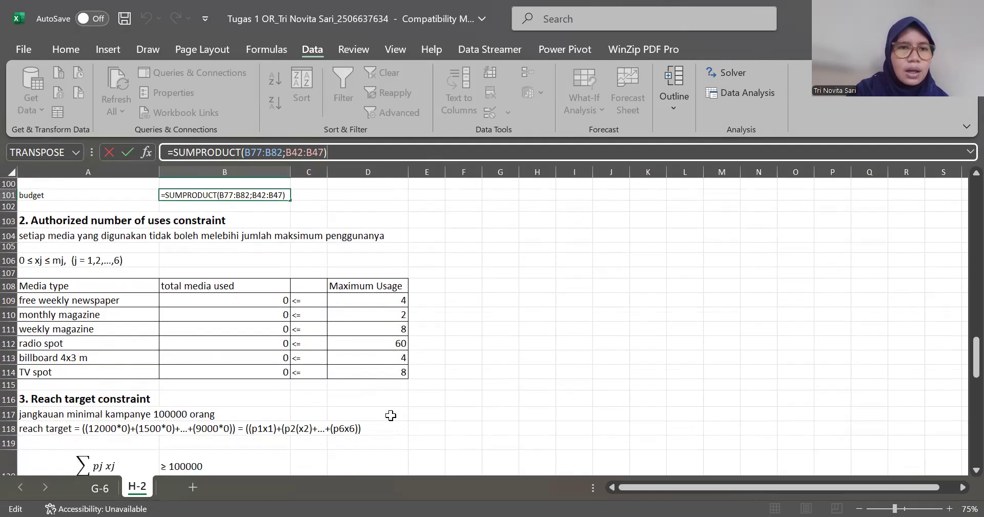
{"action": "left_click", "coordinate": [391, 415]}
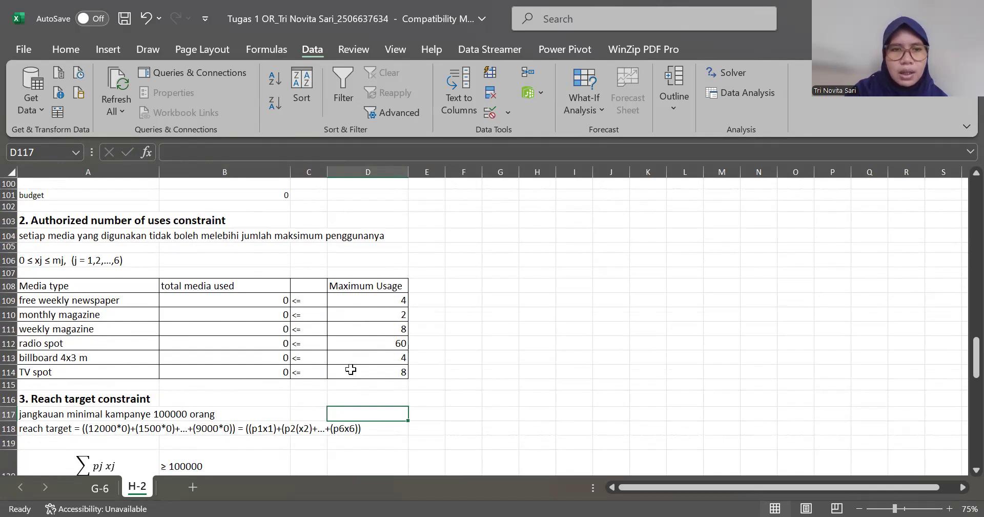
Step: Read the reach target constraint and trace the xj and pj ranges referenced by the total people reached formula in B122
{"action": "scroll", "coordinate": [192, 417], "scroll_direction": "down", "scroll_amount": 3}
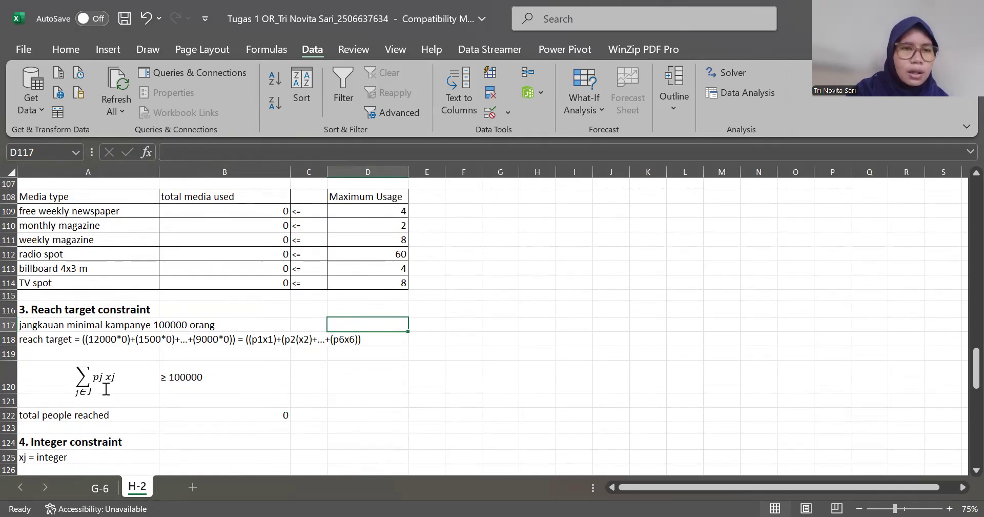
{"action": "left_click", "coordinate": [223, 414]}
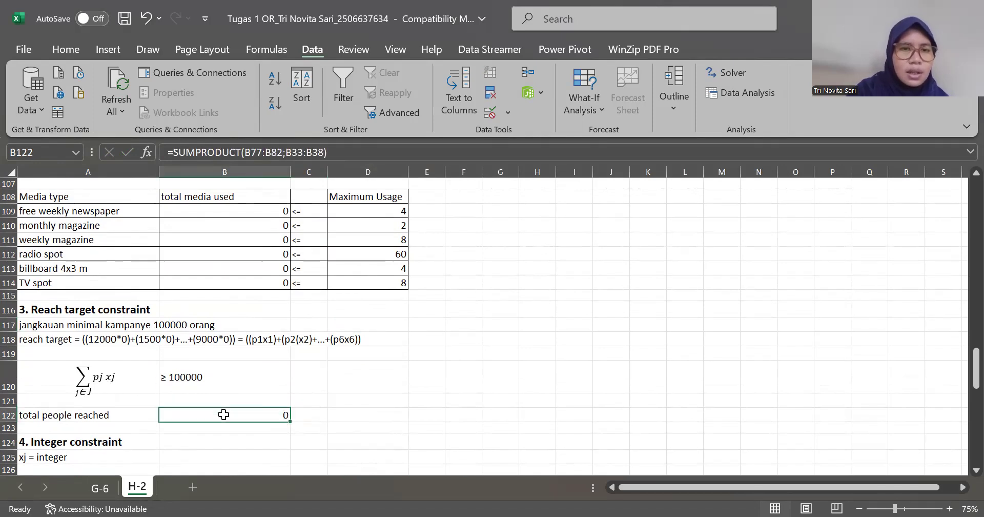
{"action": "left_click", "coordinate": [369, 152]}
{"action": "scroll", "coordinate": [225, 306], "scroll_direction": "up", "scroll_amount": 10}
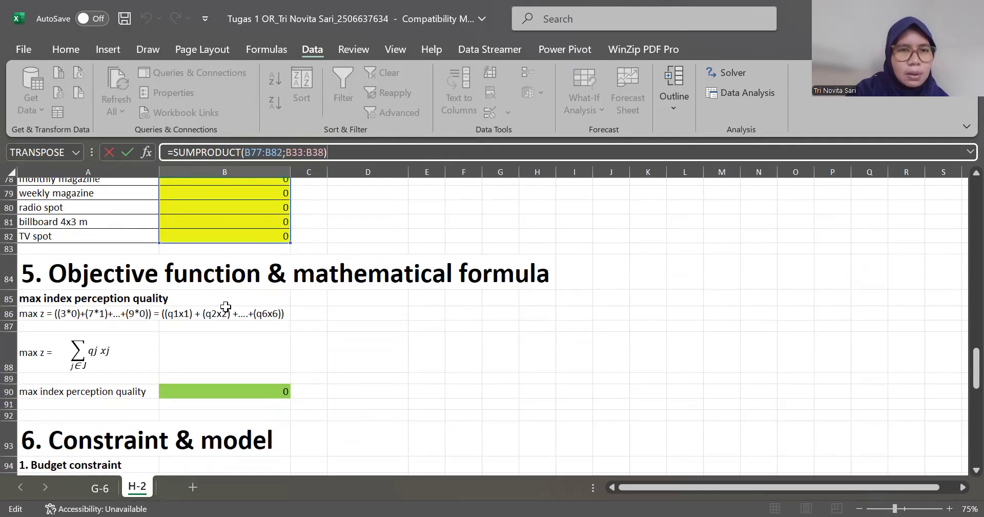
{"action": "scroll", "coordinate": [226, 307], "scroll_direction": "up", "scroll_amount": 2}
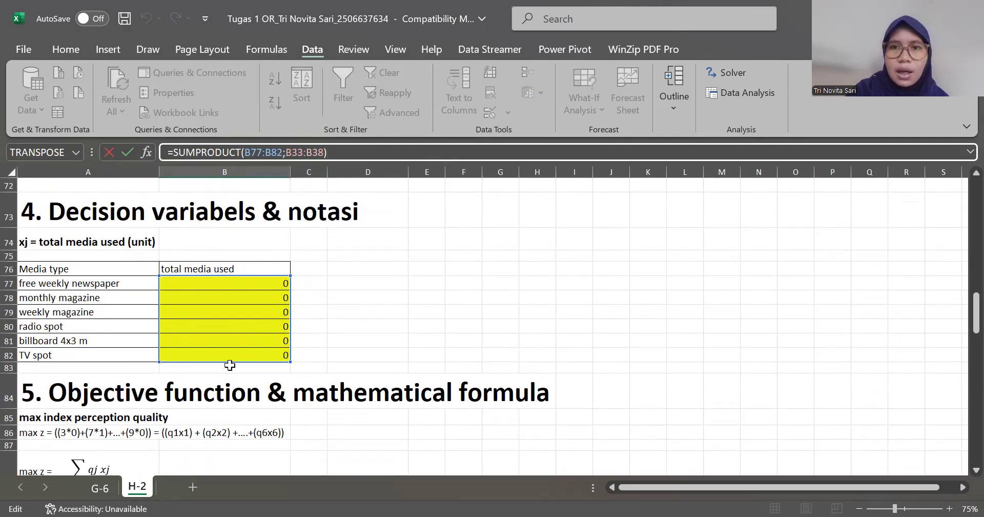
{"action": "scroll", "coordinate": [261, 325], "scroll_direction": "up", "scroll_amount": 6}
{"action": "scroll", "coordinate": [260, 326], "scroll_direction": "up", "scroll_amount": 8}
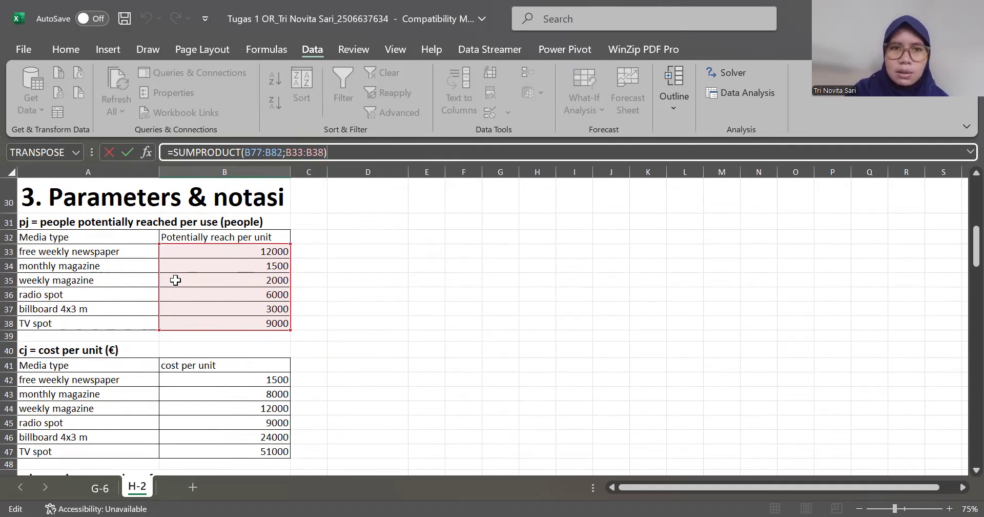
{"action": "scroll", "coordinate": [234, 296], "scroll_direction": "down", "scroll_amount": 1}
{"action": "scroll", "coordinate": [234, 296], "scroll_direction": "down", "scroll_amount": 18}
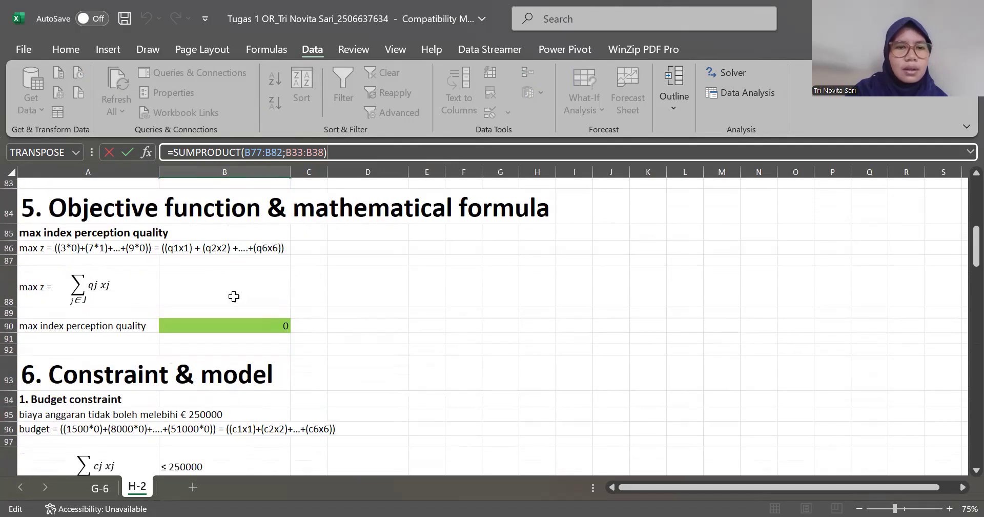
{"action": "scroll", "coordinate": [234, 297], "scroll_direction": "down", "scroll_amount": 6}
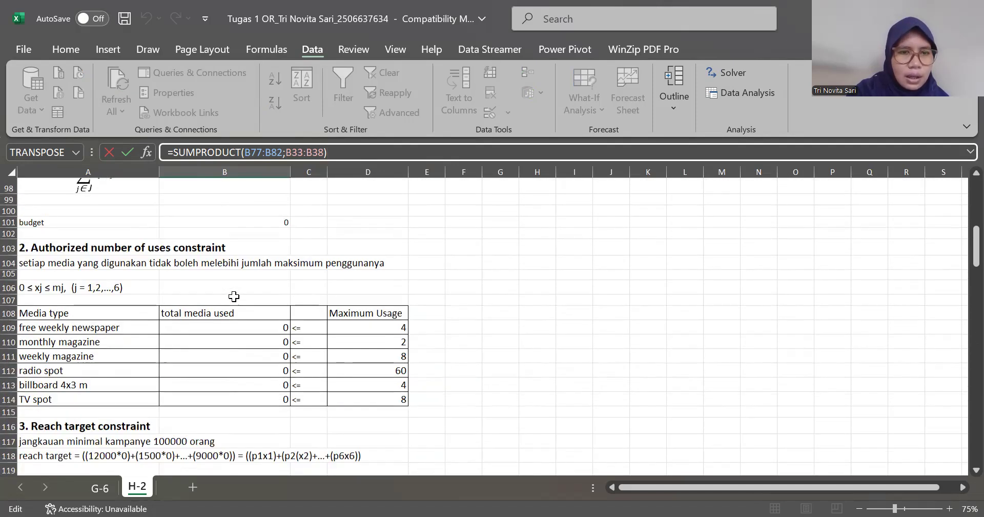
{"action": "scroll", "coordinate": [233, 296], "scroll_direction": "down", "scroll_amount": 1}
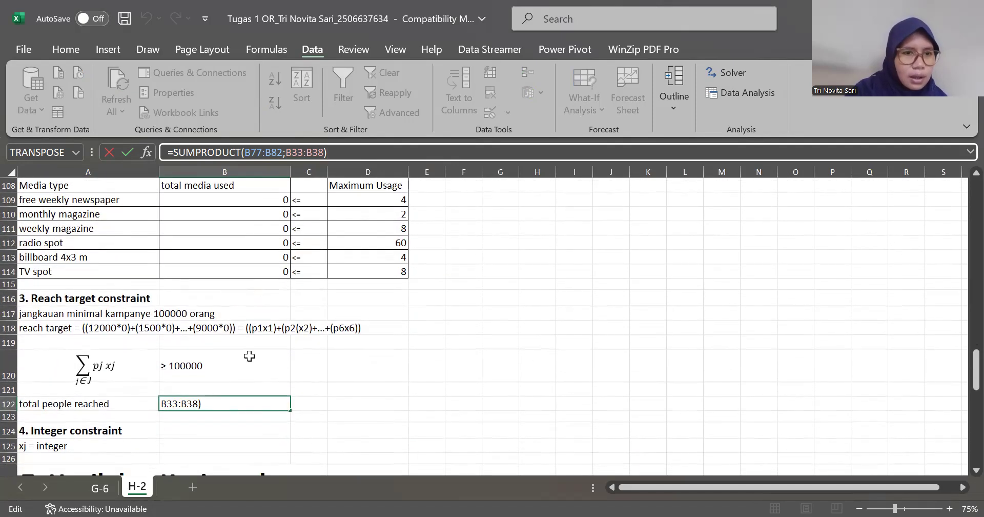
{"action": "left_click", "coordinate": [240, 435]}
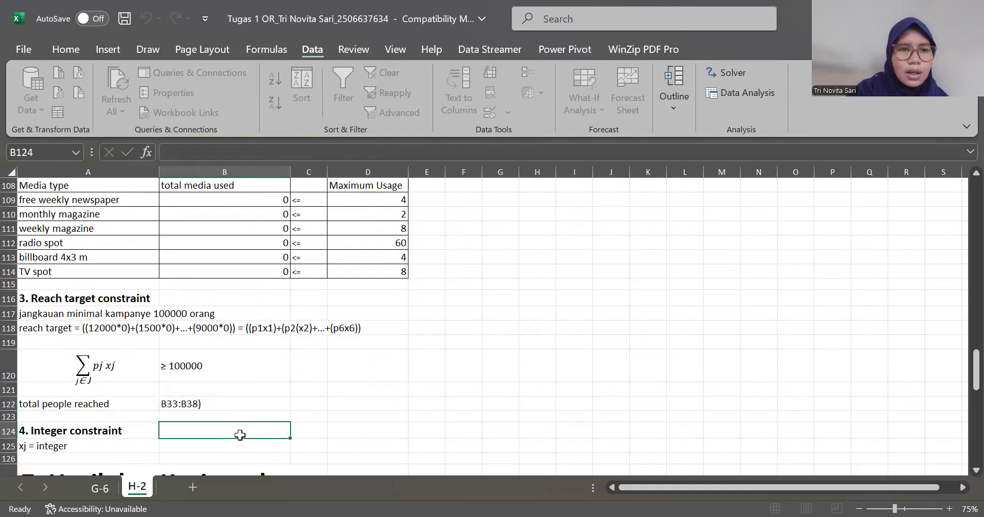
Step: Review the integer constraint on xj in A125 and the total media used cells in section 4 to which it applies
{"action": "left_click", "coordinate": [109, 443]}
{"action": "scroll", "coordinate": [340, 343], "scroll_direction": "up", "scroll_amount": 8}
{"action": "scroll", "coordinate": [340, 342], "scroll_direction": "up", "scroll_amount": 5}
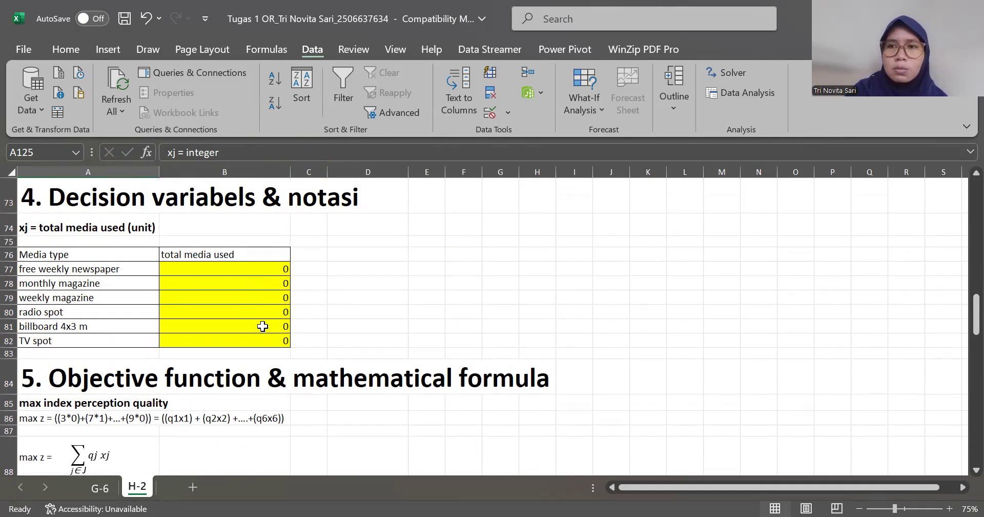
Step: Open Solver and set the objective to maximize the max index perception quality cell B90
{"action": "scroll", "coordinate": [264, 326], "scroll_direction": "down", "scroll_amount": 4}
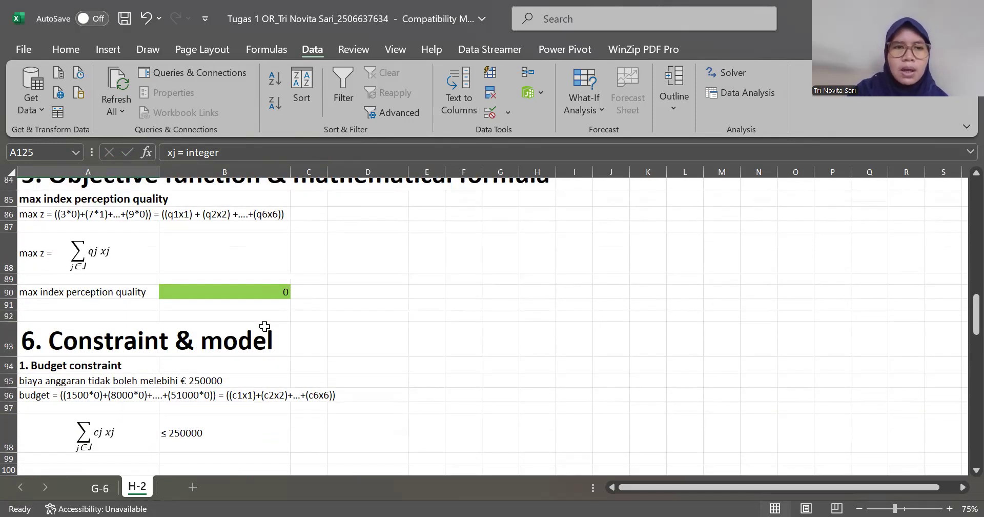
{"action": "left_click", "coordinate": [246, 280]}
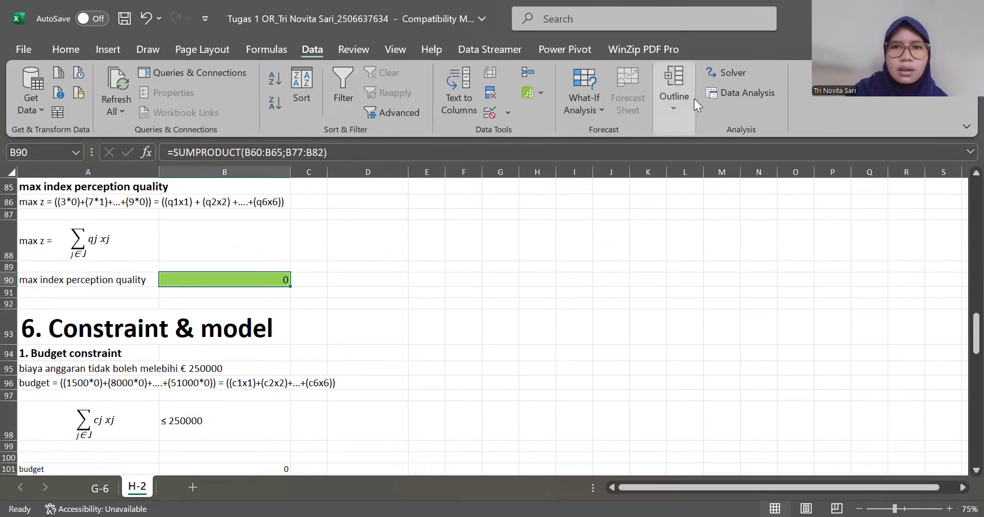
{"action": "left_click", "coordinate": [730, 70]}
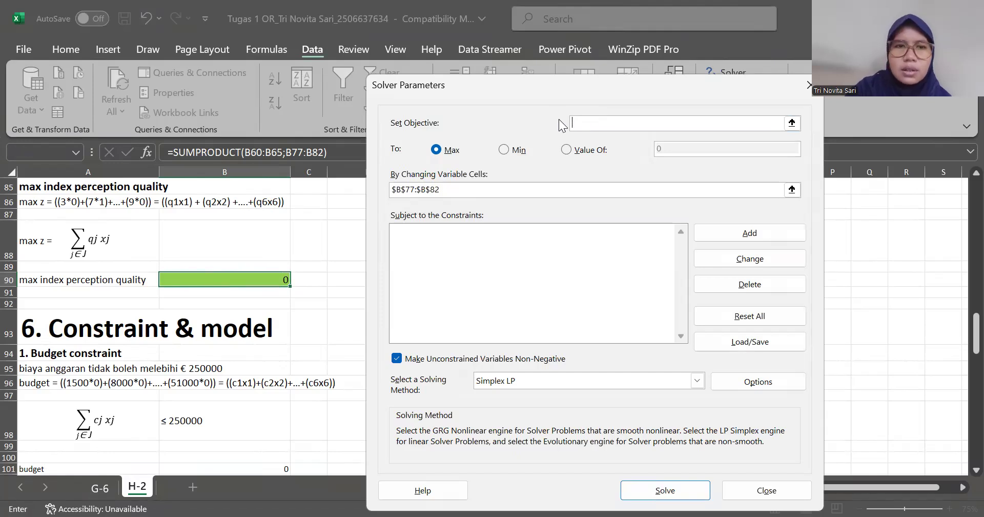
{"action": "left_click", "coordinate": [215, 281]}
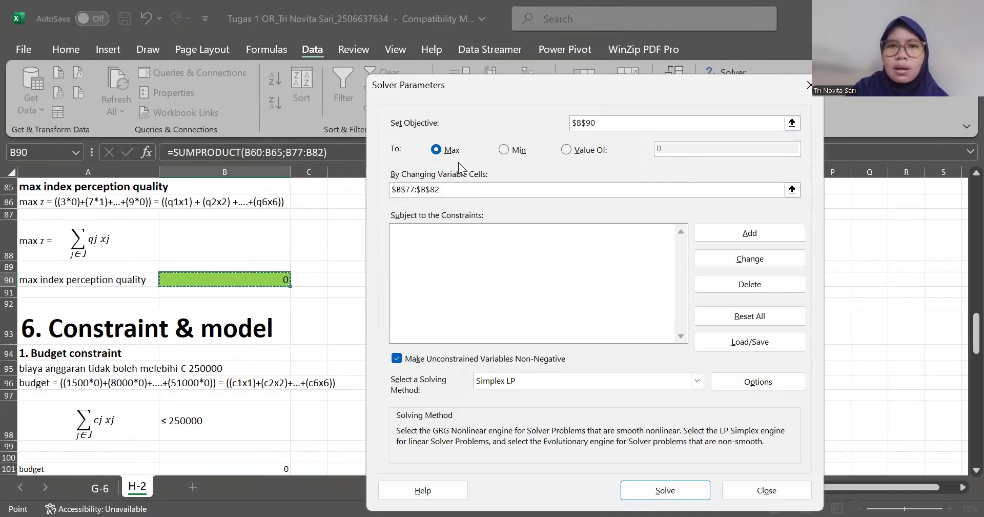
{"action": "left_click", "coordinate": [447, 155]}
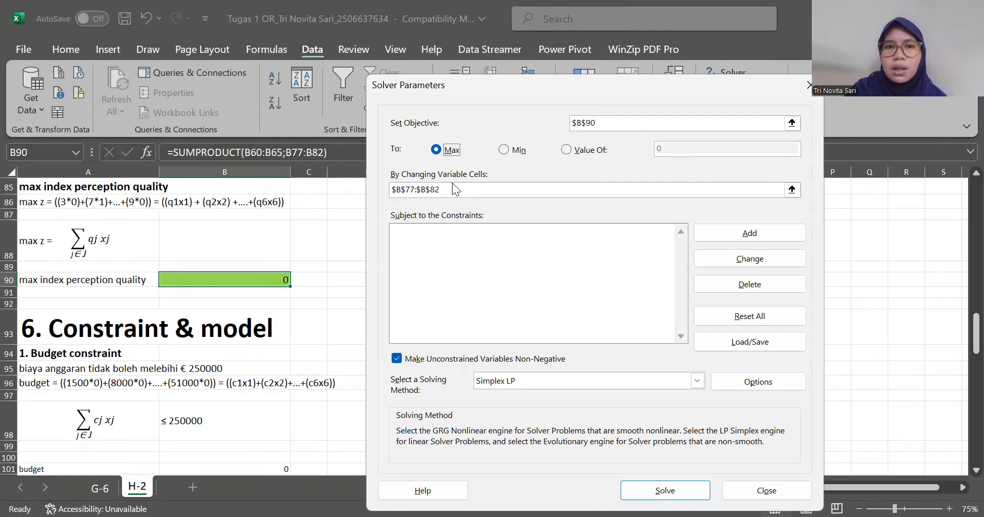
Step: Re-enter Solver's changing variable cells as the total media used range B77:B82
{"action": "left_click_drag", "start_coordinate": [453, 189], "coordinate": [374, 181]}
{"action": "key", "text": "BackSpace"}
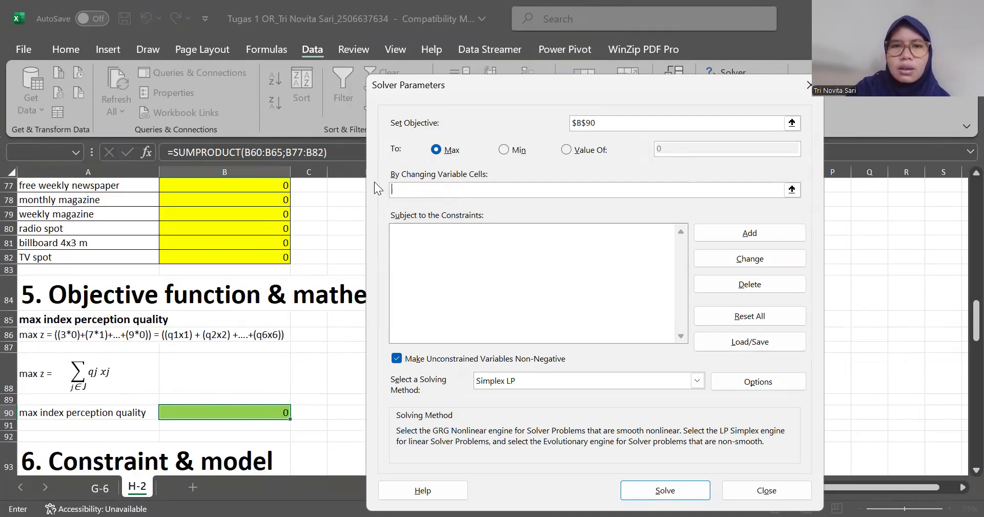
{"action": "scroll", "coordinate": [250, 253], "scroll_direction": "up", "scroll_amount": 1}
{"action": "scroll", "coordinate": [241, 216], "scroll_direction": "up", "scroll_amount": 2}
{"action": "left_click", "coordinate": [234, 268]}
{"action": "left_click", "coordinate": [243, 341], "text": "shift"}
{"action": "left_click", "coordinate": [497, 240]}
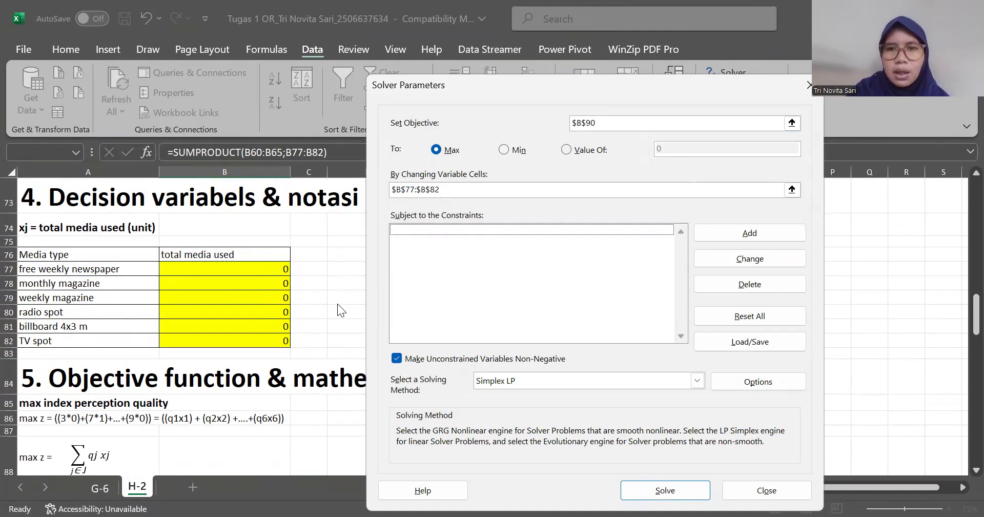
Step: Add the budget constraint to Solver, requiring the budget cell B101 to be <= the b budget parameter in B68
{"action": "scroll", "coordinate": [292, 328], "scroll_direction": "down", "scroll_amount": 8}
{"action": "scroll", "coordinate": [292, 328], "scroll_direction": "down", "scroll_amount": 1}
{"action": "scroll", "coordinate": [292, 328], "scroll_direction": "up", "scroll_amount": 3}
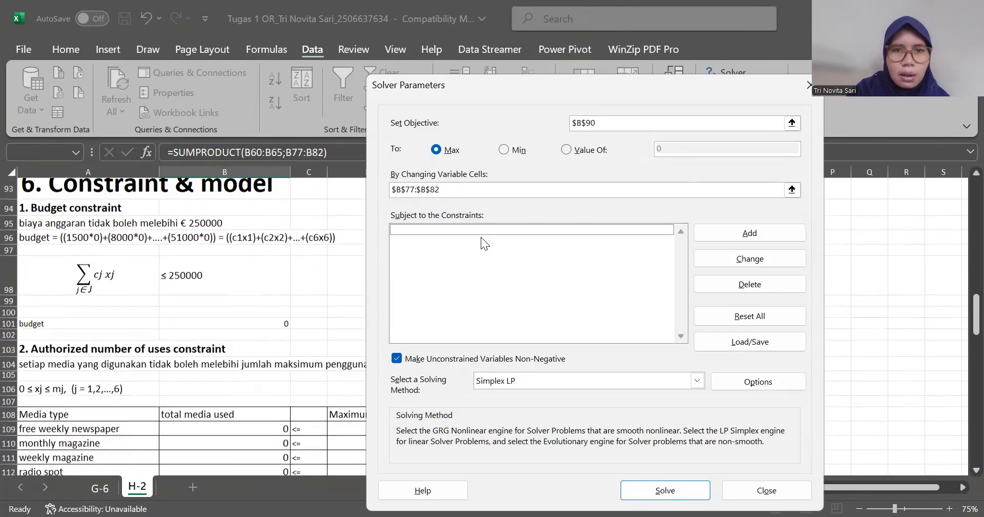
{"action": "left_click", "coordinate": [725, 234]}
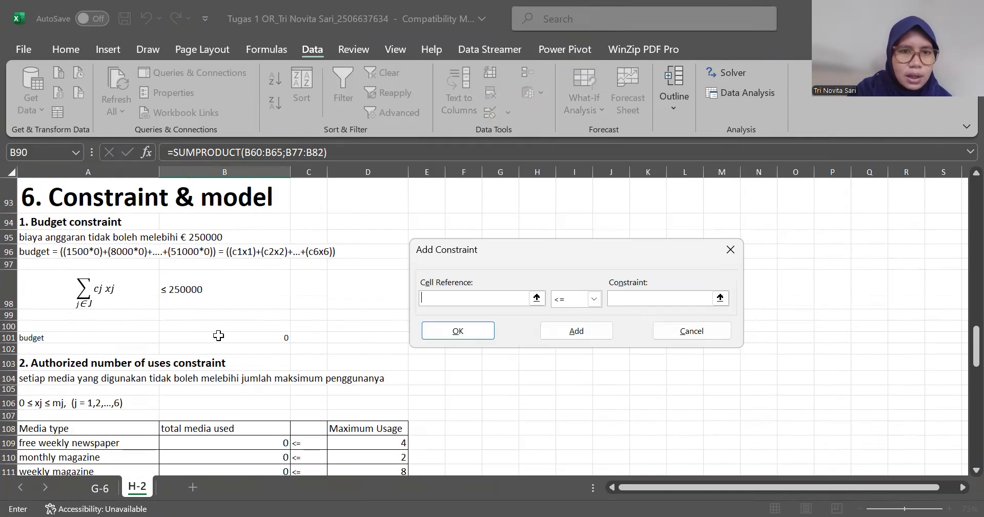
{"action": "left_click", "coordinate": [218, 335]}
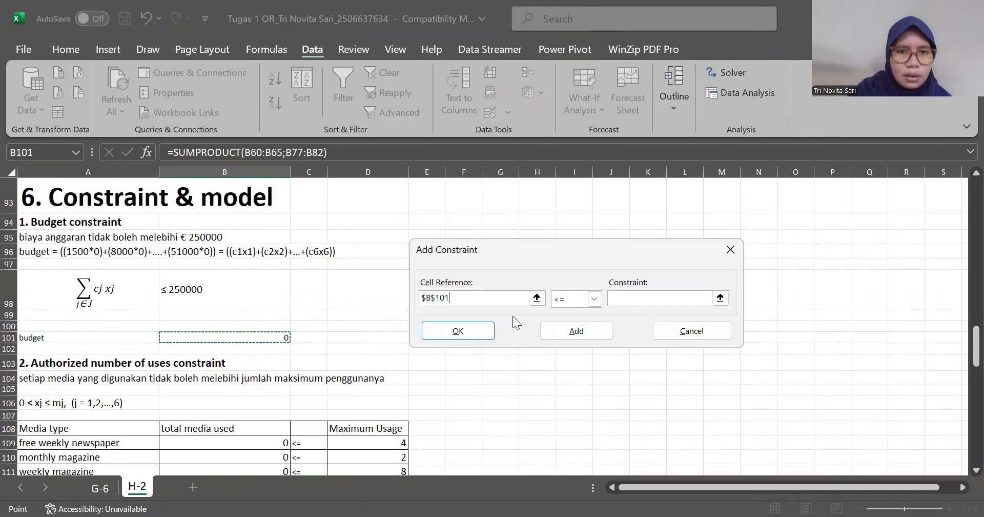
{"action": "left_click", "coordinate": [594, 298]}
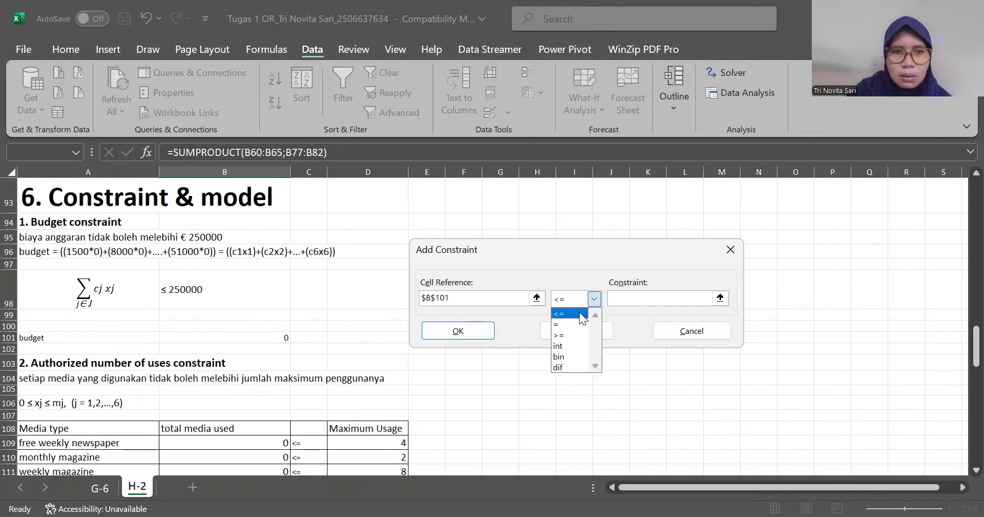
{"action": "left_click", "coordinate": [582, 316]}
{"action": "scroll", "coordinate": [272, 306], "scroll_direction": "up", "scroll_amount": 14}
{"action": "scroll", "coordinate": [270, 307], "scroll_direction": "down", "scroll_amount": 3}
{"action": "left_click", "coordinate": [697, 297]}
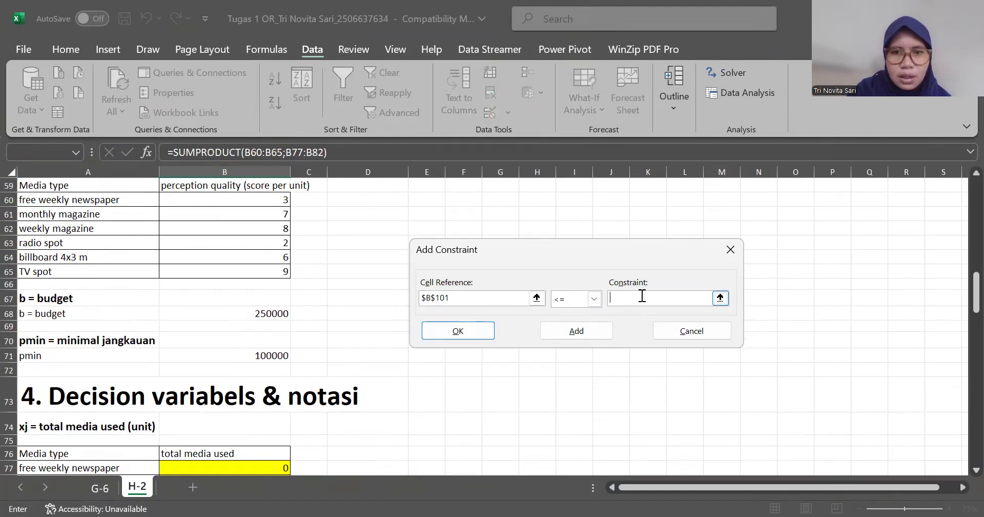
{"action": "left_click", "coordinate": [253, 313]}
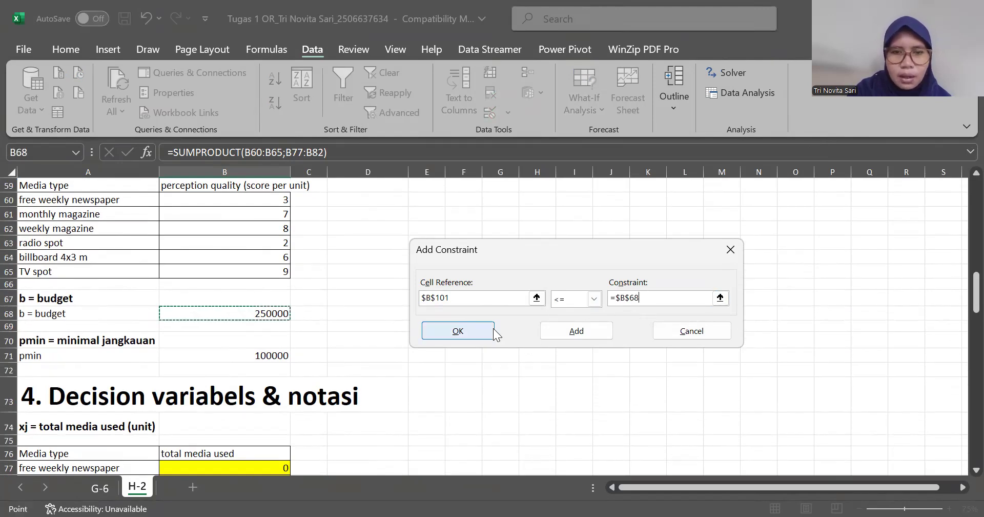
{"action": "left_click", "coordinate": [557, 333]}
Step: Add the authorized uses constraint, requiring B77:B82 to be <= the Maximum Usage values in the constraint table from D109 down
{"action": "scroll", "coordinate": [220, 383], "scroll_direction": "down", "scroll_amount": 10}
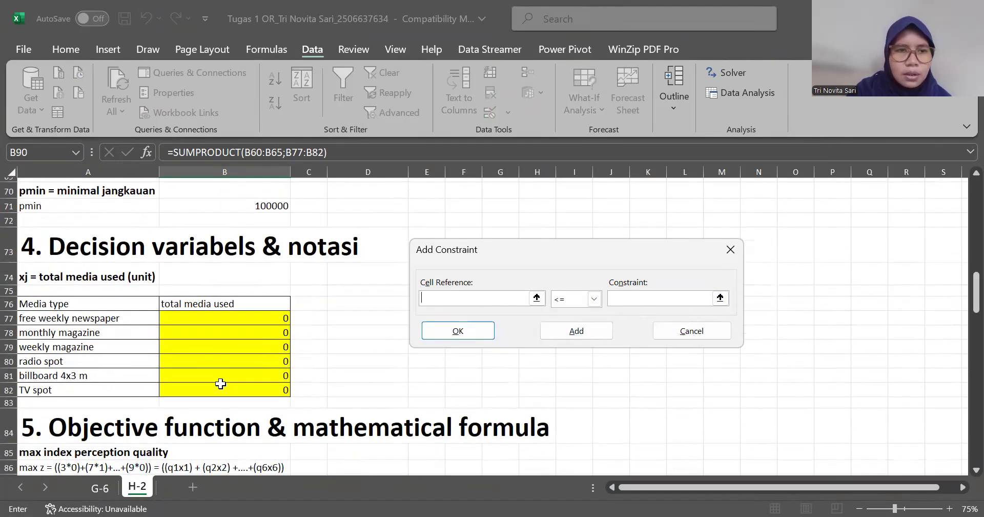
{"action": "scroll", "coordinate": [220, 384], "scroll_direction": "down", "scroll_amount": 5}
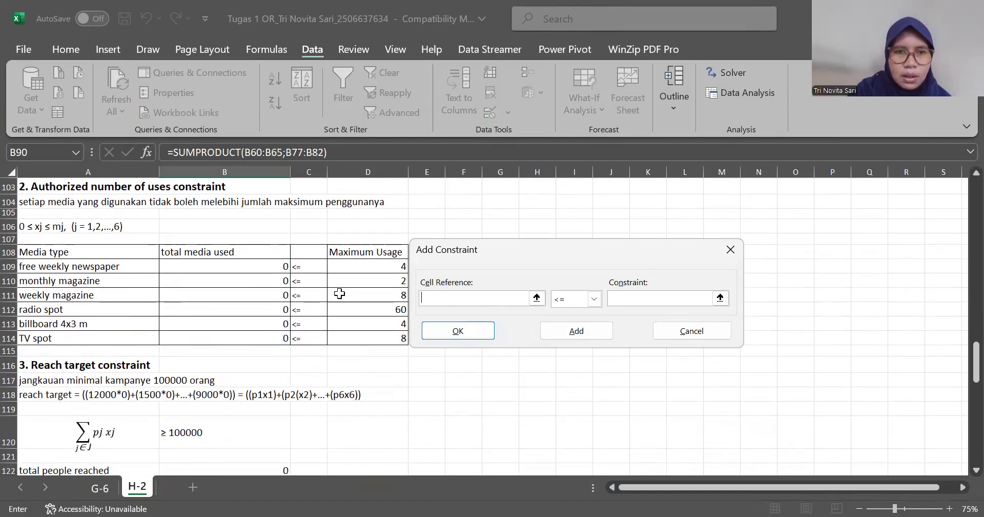
{"action": "scroll", "coordinate": [243, 264], "scroll_direction": "up", "scroll_amount": 10}
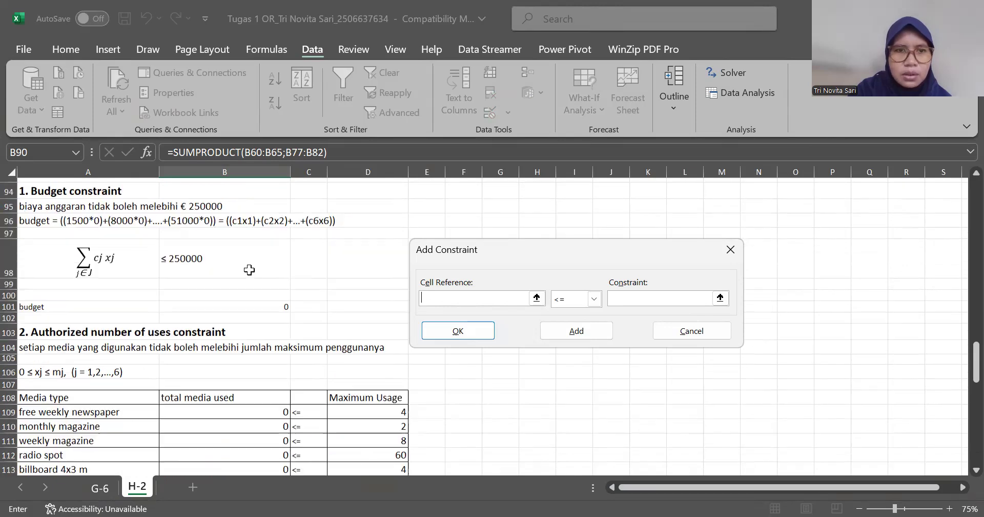
{"action": "left_click", "coordinate": [243, 263]}
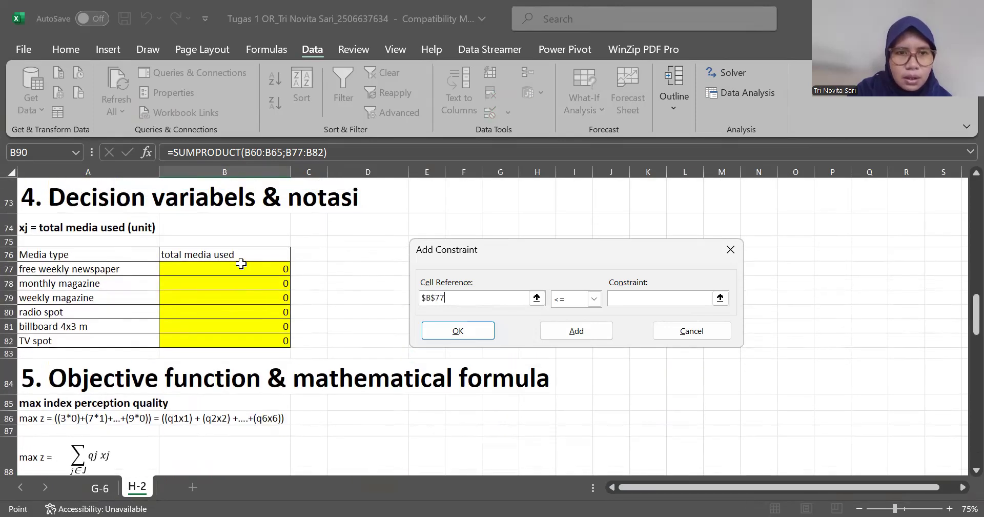
{"action": "left_click", "coordinate": [241, 338], "text": "shift"}
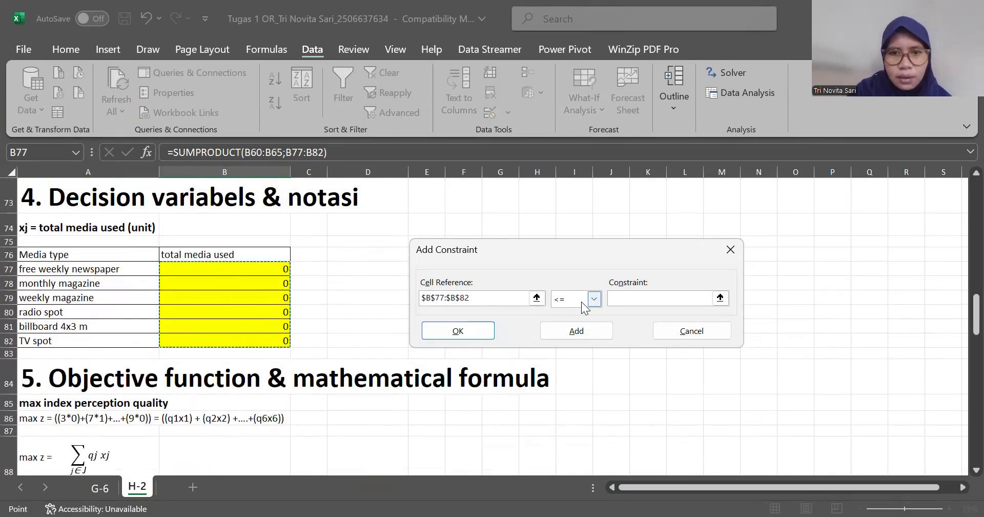
{"action": "left_click", "coordinate": [593, 298]}
{"action": "left_click", "coordinate": [570, 313]}
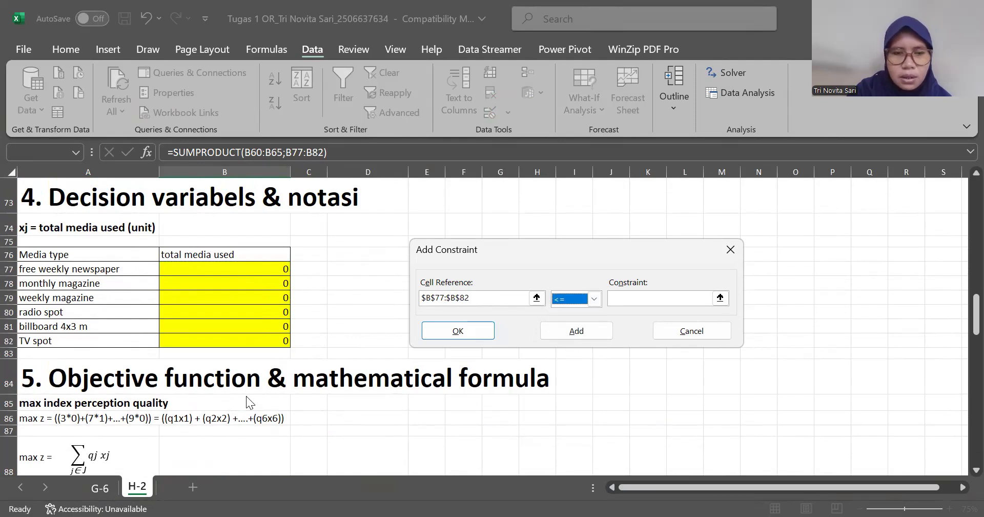
{"action": "scroll", "coordinate": [246, 396], "scroll_direction": "down", "scroll_amount": 8}
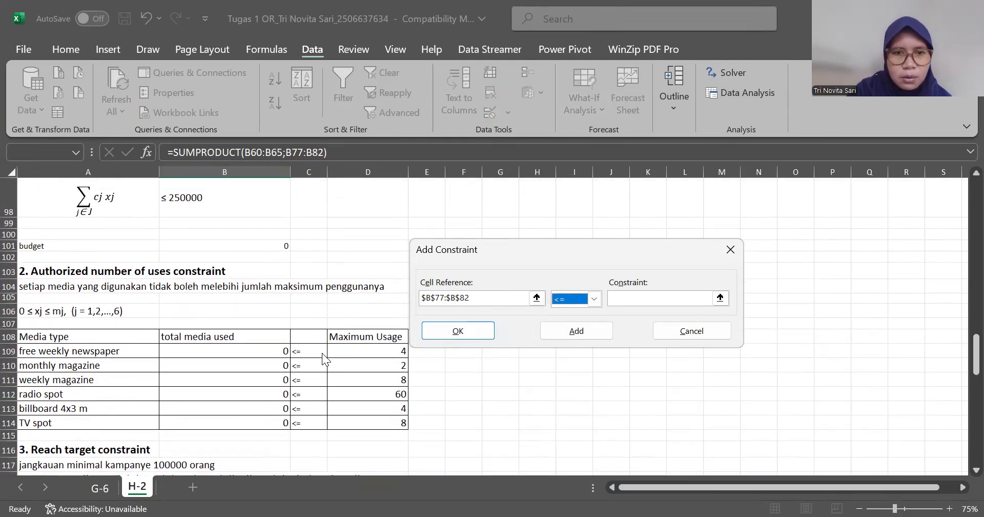
{"action": "scroll", "coordinate": [322, 356], "scroll_direction": "up", "scroll_amount": 18}
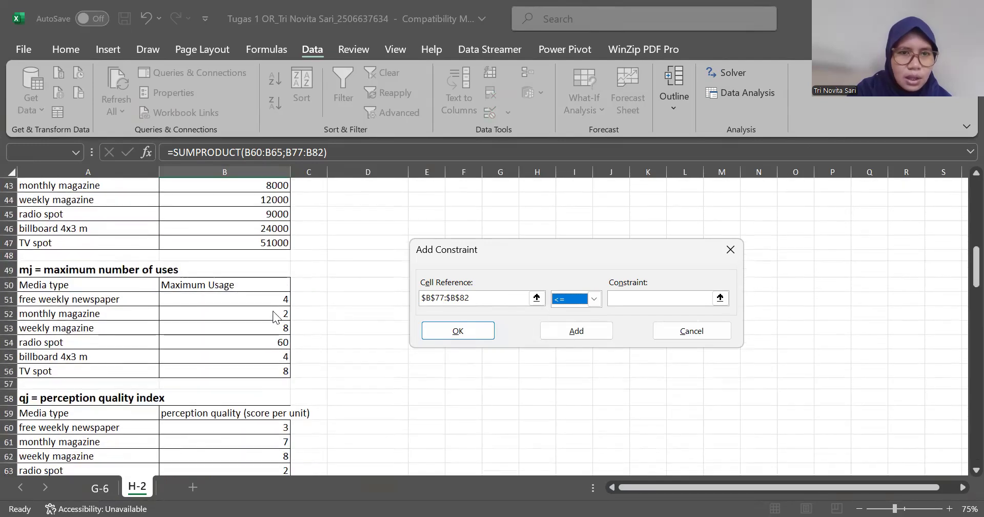
{"action": "scroll", "coordinate": [287, 338], "scroll_direction": "down", "scroll_amount": 16}
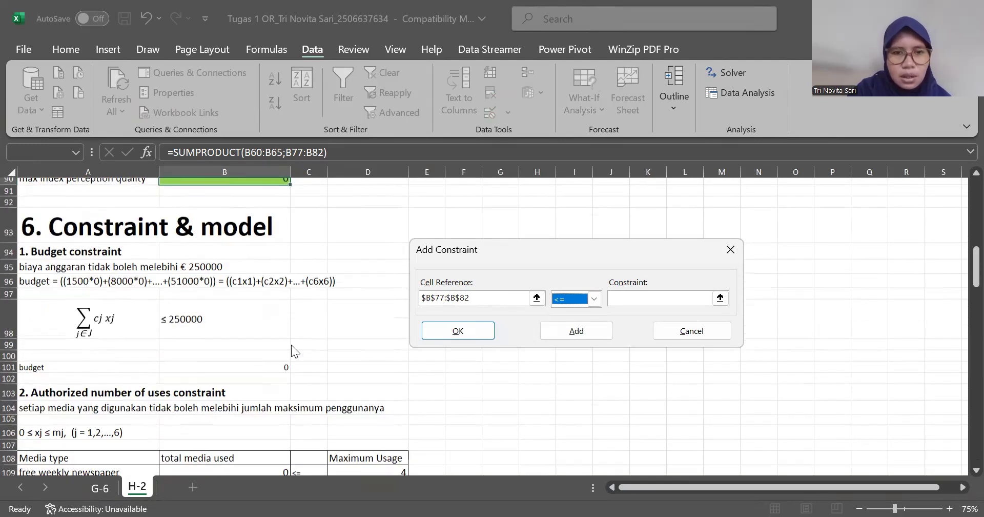
{"action": "scroll", "coordinate": [291, 344], "scroll_direction": "down", "scroll_amount": 3}
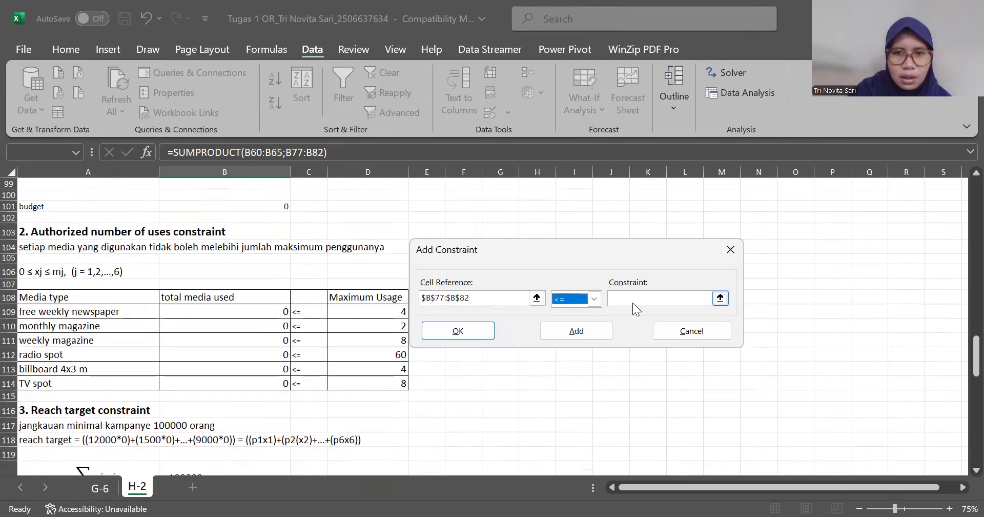
{"action": "left_click", "coordinate": [633, 302]}
{"action": "left_click", "coordinate": [387, 311]}
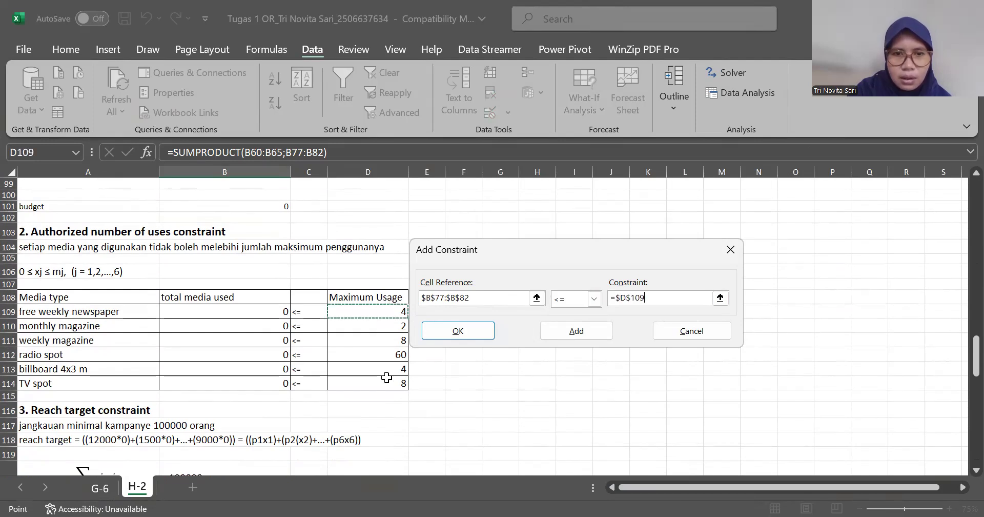
{"action": "left_click", "coordinate": [584, 333]}
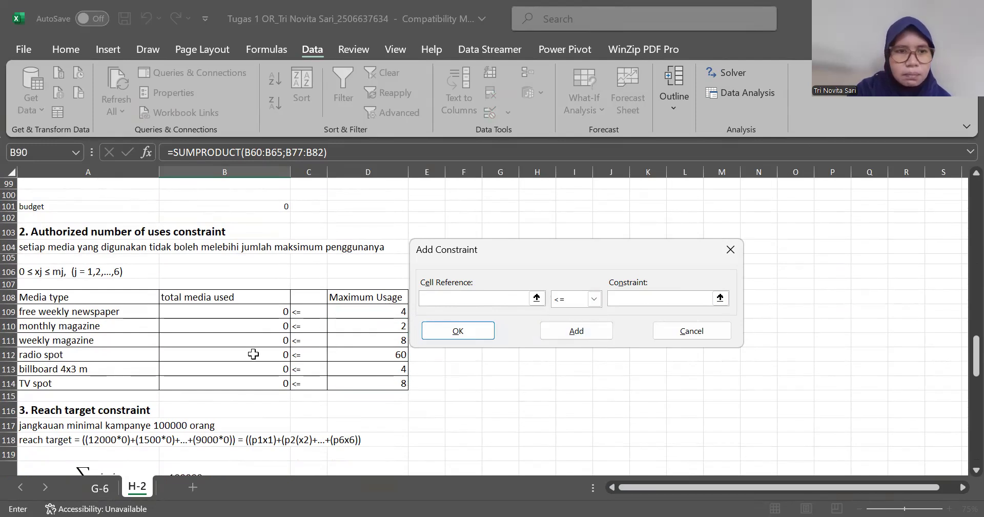
Step: Add the reach target constraint to Solver, requiring total people reached in B122 to be >= the pmin parameter in B71
{"action": "scroll", "coordinate": [254, 354], "scroll_direction": "down", "scroll_amount": 2}
{"action": "scroll", "coordinate": [253, 354], "scroll_direction": "down", "scroll_amount": 1}
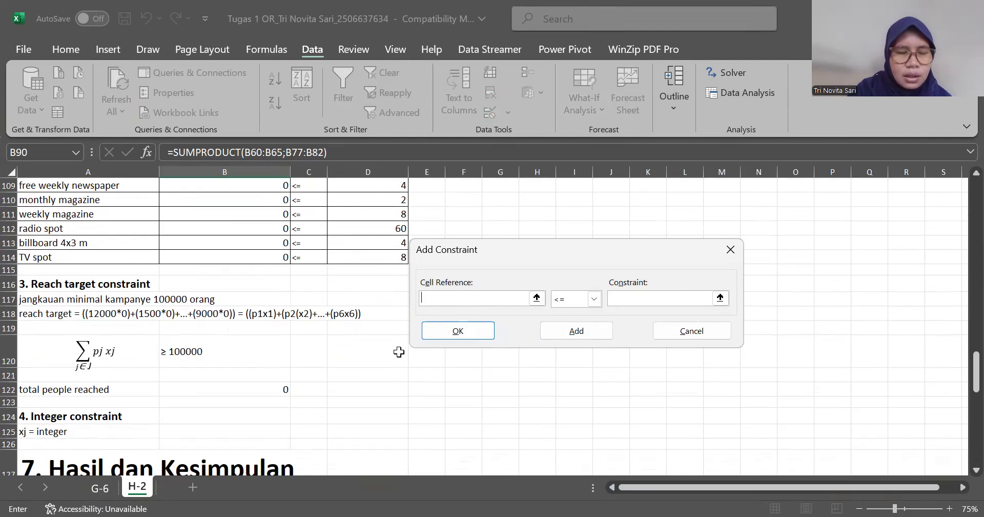
{"action": "left_click", "coordinate": [216, 388]}
{"action": "left_click", "coordinate": [594, 298]}
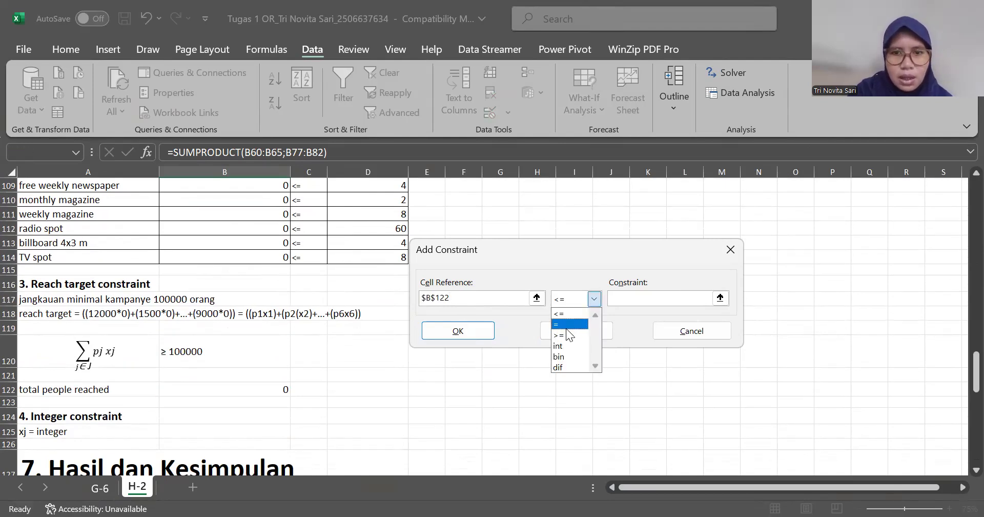
{"action": "left_click", "coordinate": [565, 336]}
{"action": "scroll", "coordinate": [271, 344], "scroll_direction": "up", "scroll_amount": 7}
{"action": "scroll", "coordinate": [272, 344], "scroll_direction": "up", "scroll_amount": 10}
{"action": "left_click", "coordinate": [238, 385]}
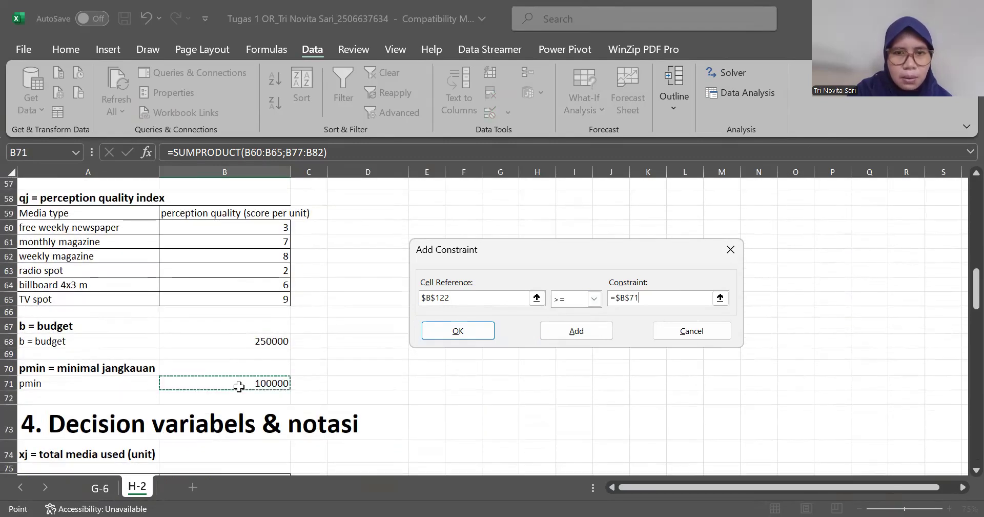
{"action": "left_click", "coordinate": [577, 330]}
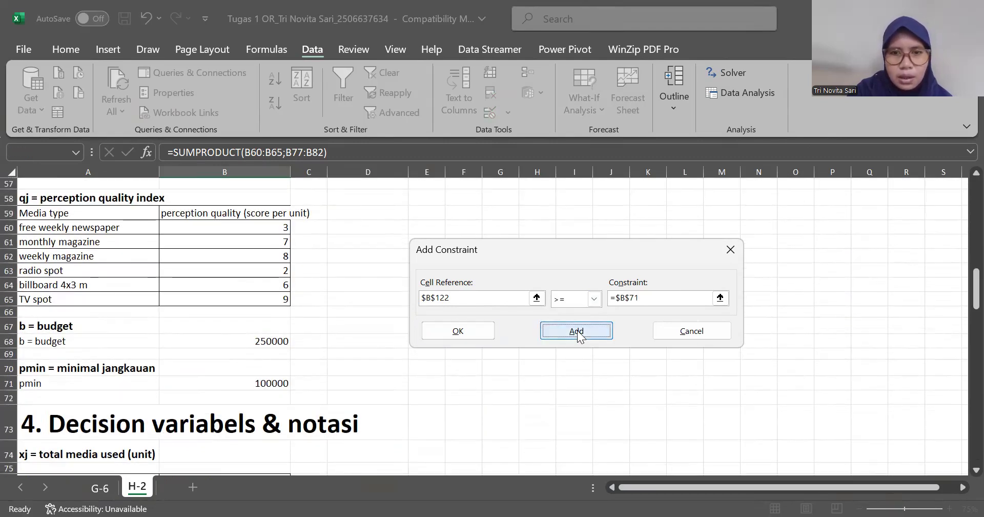
Step: Add an integer constraint on the total media used range B77:B82 and return to the Solver parameters
{"action": "scroll", "coordinate": [325, 402], "scroll_direction": "down", "scroll_amount": 3}
{"action": "scroll", "coordinate": [325, 402], "scroll_direction": "down", "scroll_amount": 3}
{"action": "scroll", "coordinate": [328, 401], "scroll_direction": "up", "scroll_amount": 1}
{"action": "left_click", "coordinate": [255, 299]}
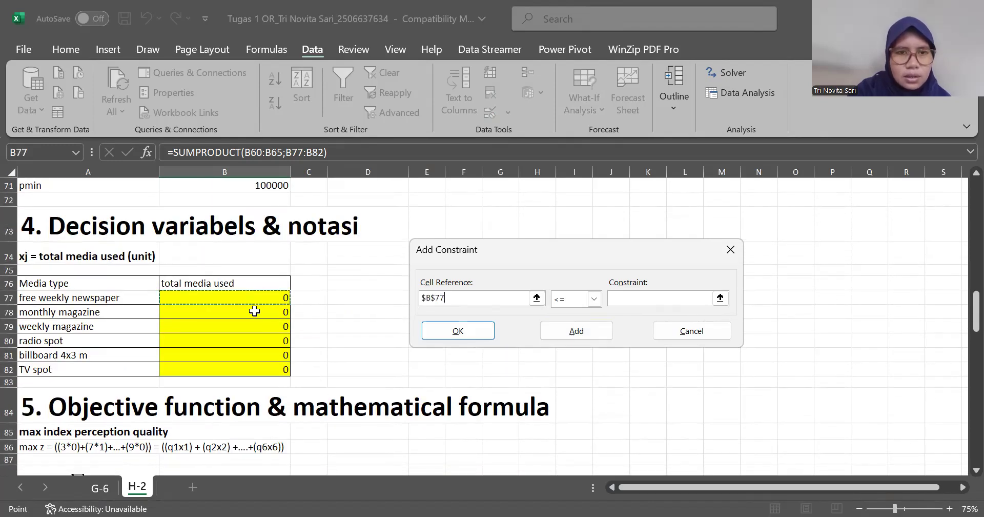
{"action": "left_click", "coordinate": [254, 370], "text": "shift"}
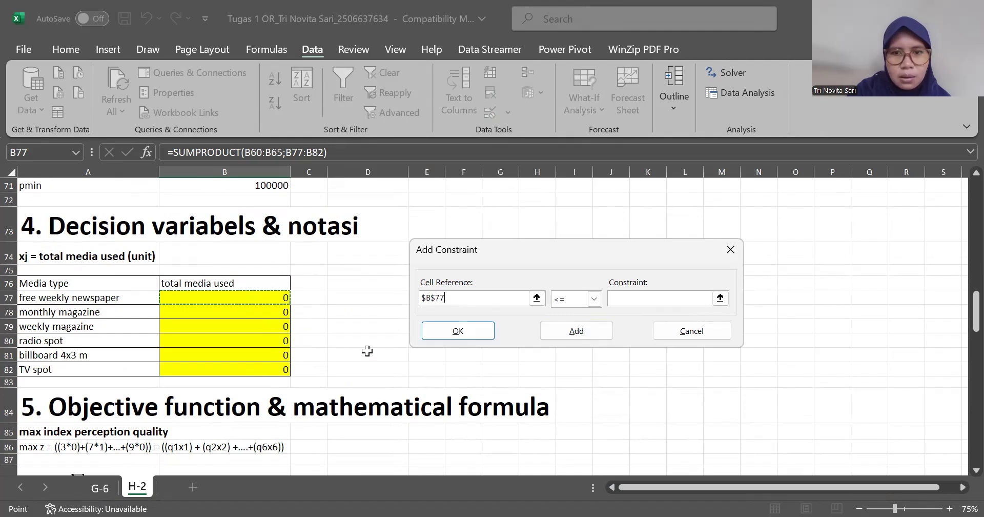
{"action": "left_click", "coordinate": [595, 298]}
{"action": "left_click", "coordinate": [567, 346]}
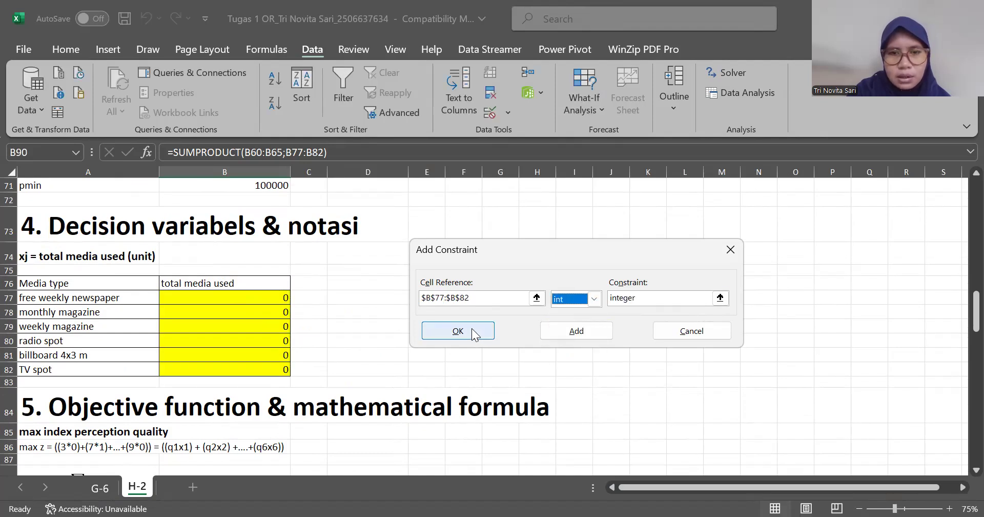
{"action": "key", "text": "Return"}
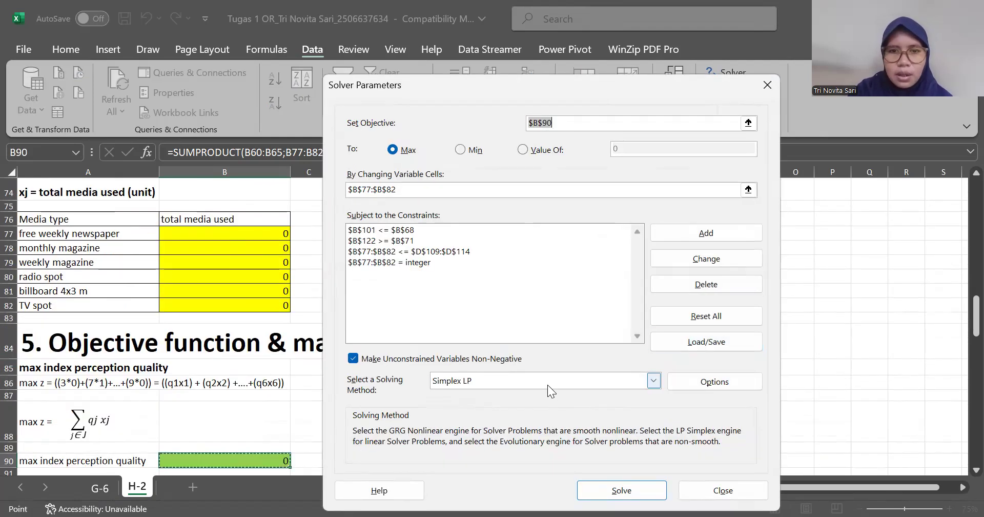
Step: Solve the model with the Simplex LP method and keep the Solver solution
{"action": "left_click", "coordinate": [547, 384]}
{"action": "left_click", "coordinate": [528, 408]}
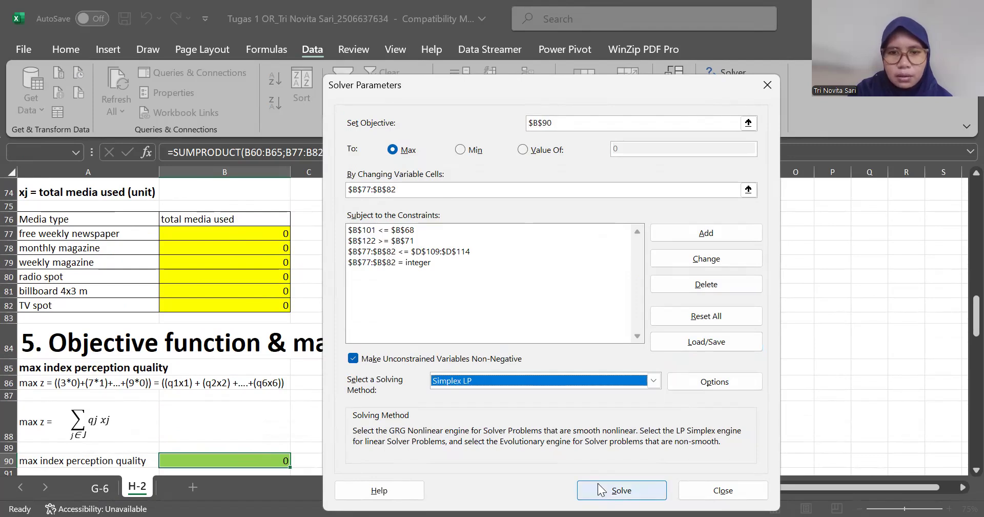
{"action": "left_click", "coordinate": [606, 492]}
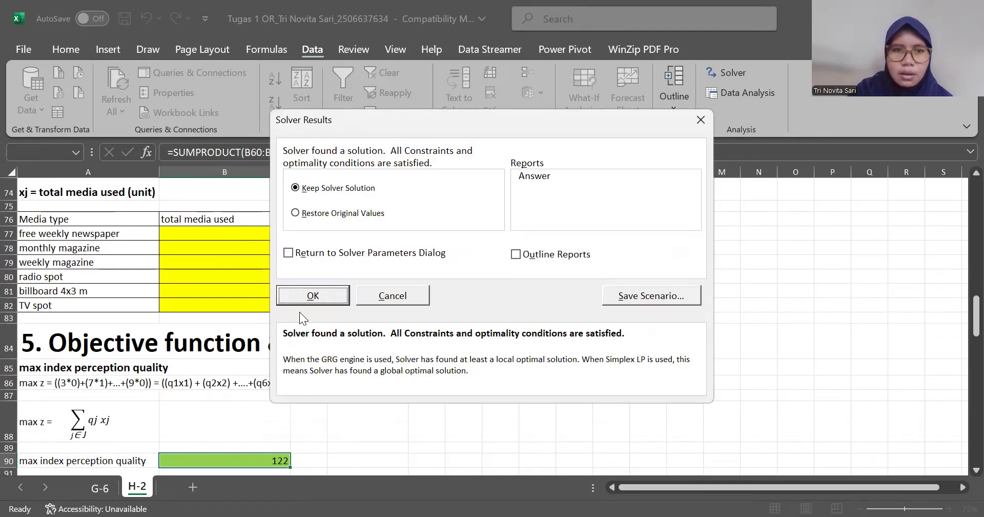
{"action": "left_click", "coordinate": [306, 296]}
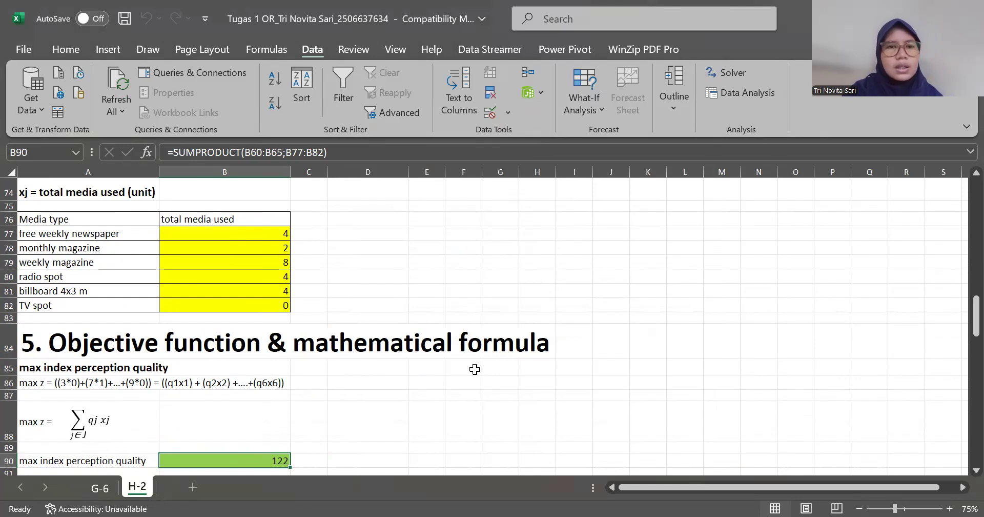
Step: Review the solved media quantities, quality index, budget, usage limits and people reached, through to the Hasil dan Kesimpulan section
{"action": "scroll", "coordinate": [474, 369], "scroll_direction": "up", "scroll_amount": 1}
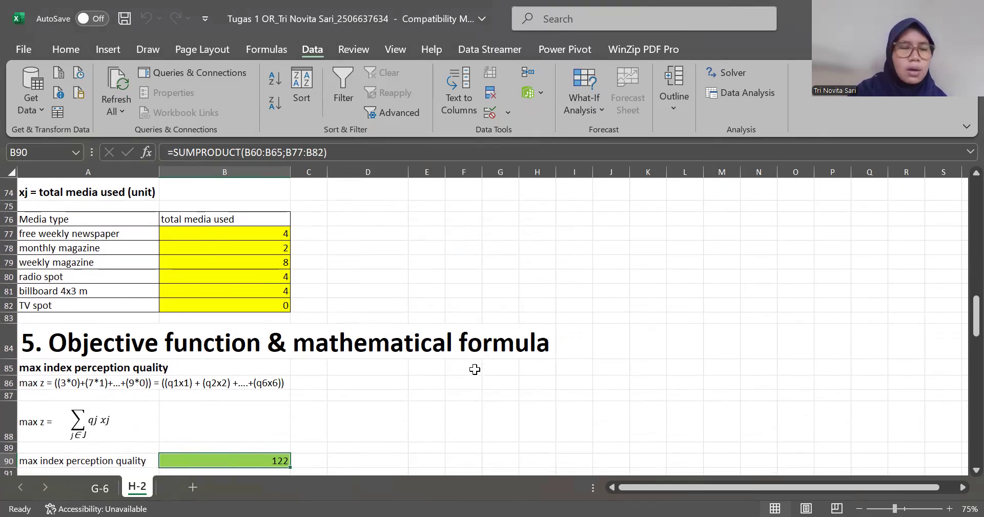
{"action": "scroll", "coordinate": [474, 369], "scroll_direction": "up", "scroll_amount": 2}
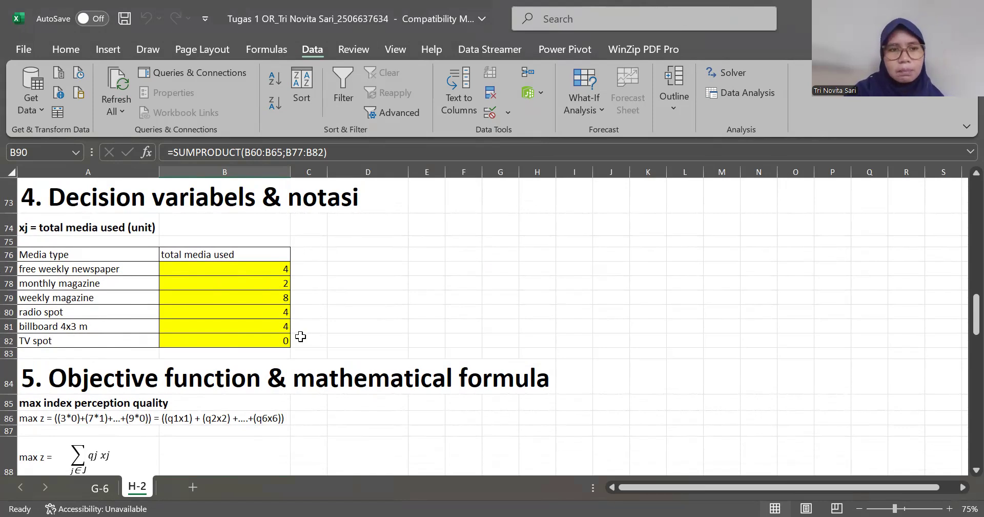
{"action": "scroll", "coordinate": [301, 336], "scroll_direction": "down", "scroll_amount": 4}
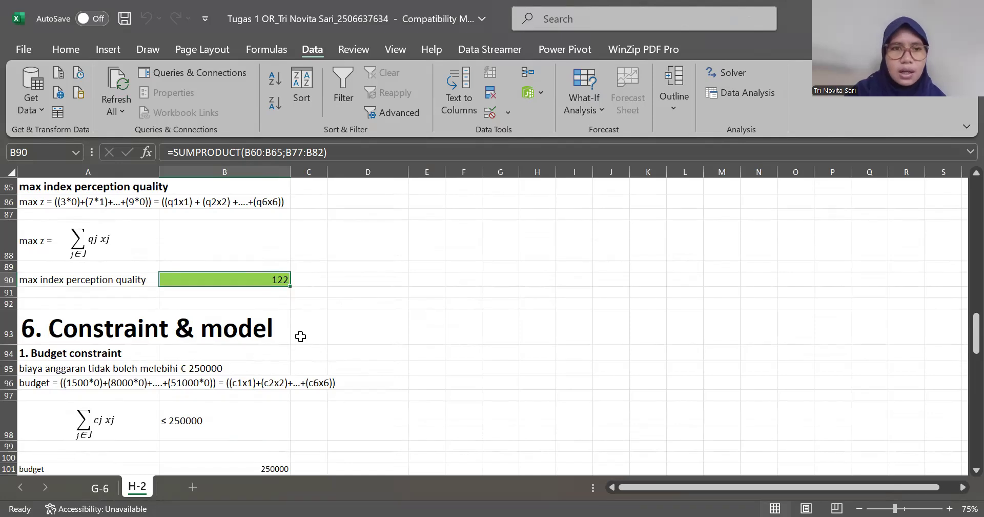
{"action": "scroll", "coordinate": [317, 328], "scroll_direction": "down", "scroll_amount": 3}
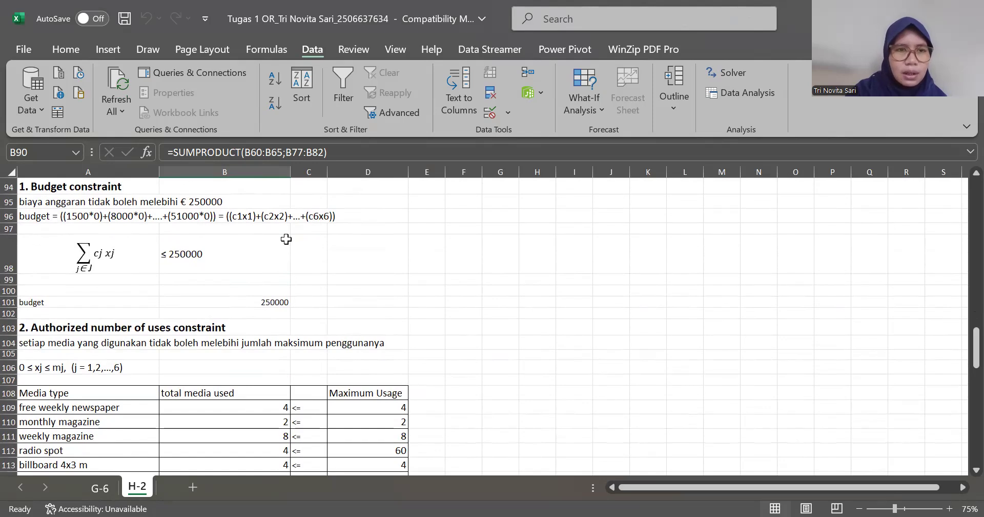
{"action": "scroll", "coordinate": [286, 239], "scroll_direction": "down", "scroll_amount": 7}
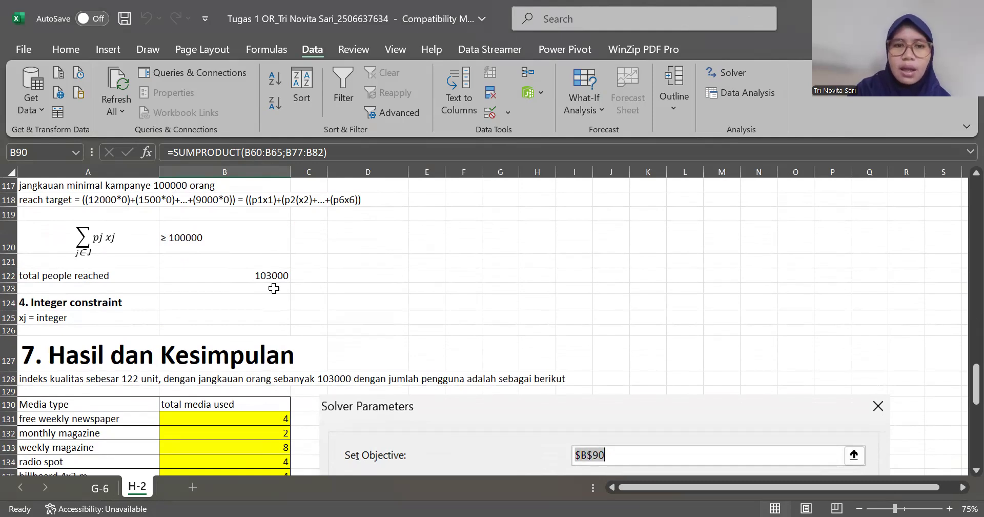
{"action": "scroll", "coordinate": [273, 288], "scroll_direction": "down", "scroll_amount": 2}
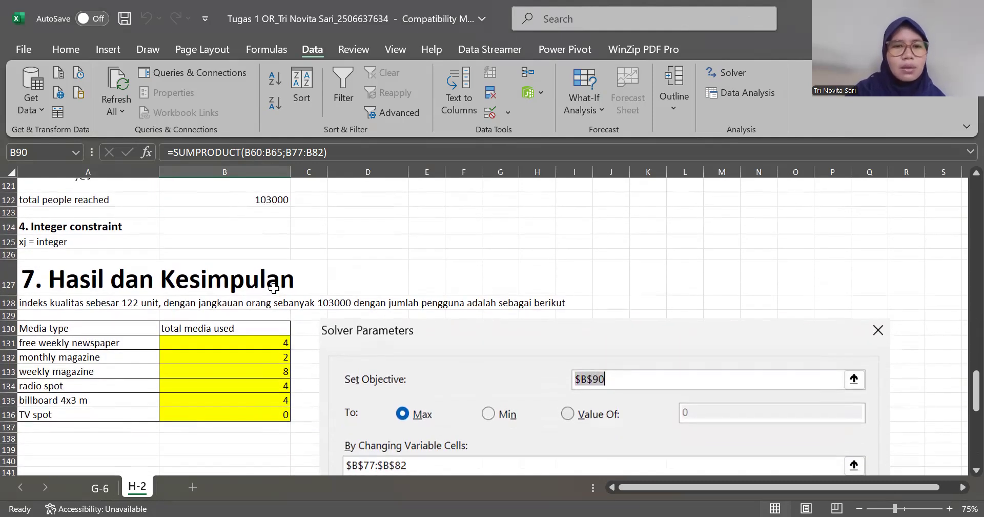
{"action": "scroll", "coordinate": [288, 280], "scroll_direction": "down", "scroll_amount": 2, "text": "ctrl"}
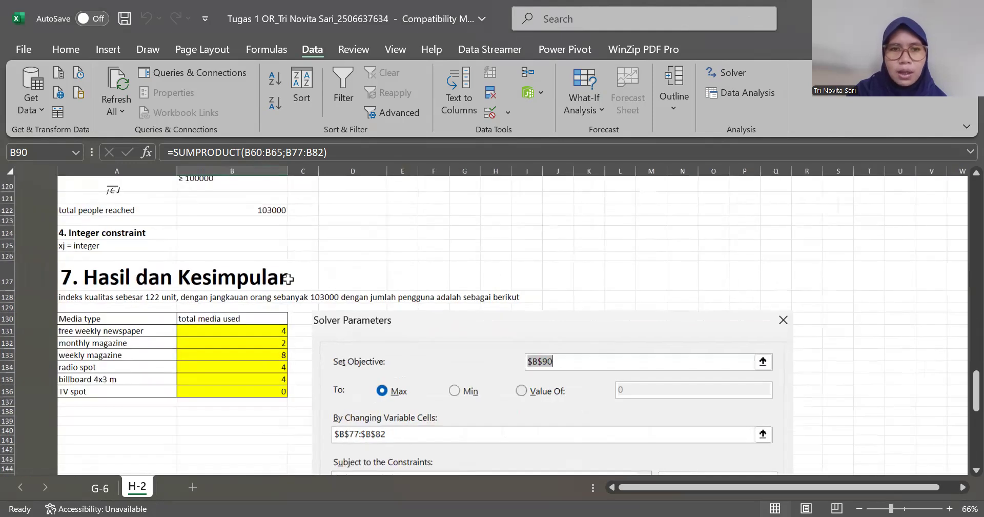
{"action": "scroll", "coordinate": [322, 251], "scroll_direction": "down", "scroll_amount": 2, "text": "ctrl"}
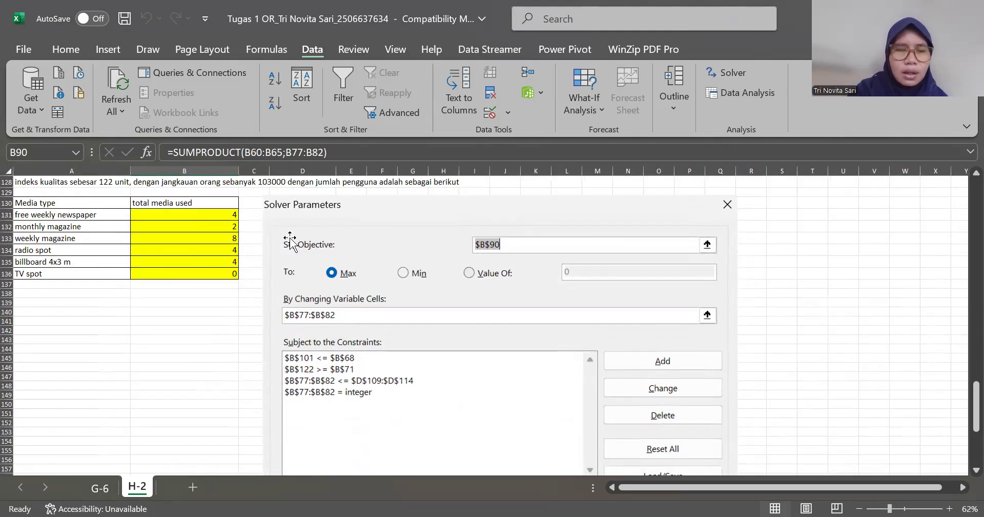